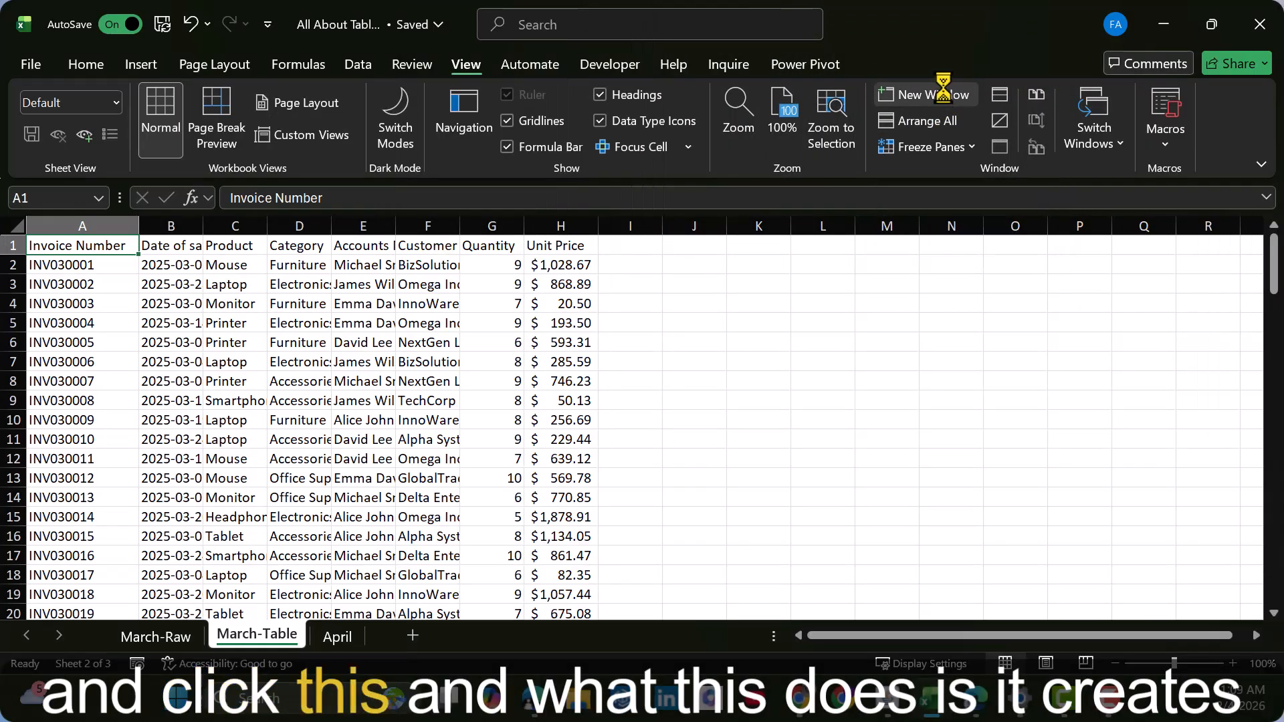
- Open a second window of the workbook, arranged vertically beside the first, and show the March-Raw sheet in the left one
click(938, 88)
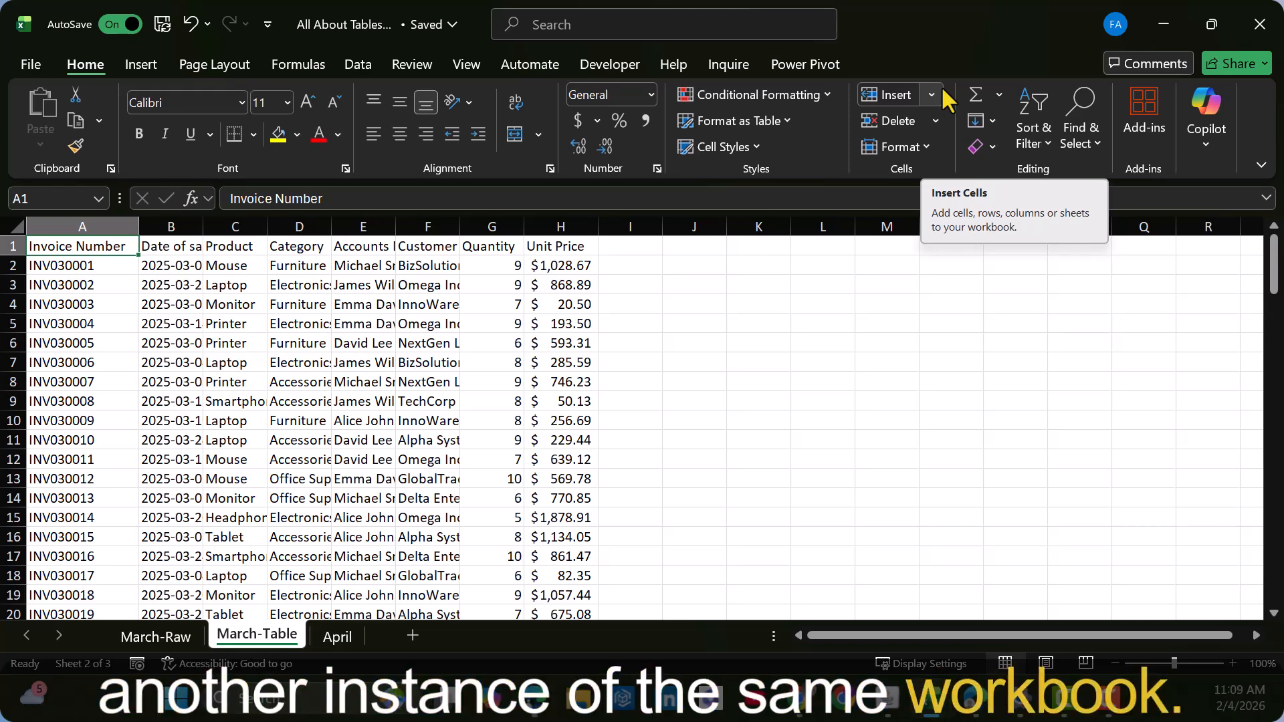
click(469, 64)
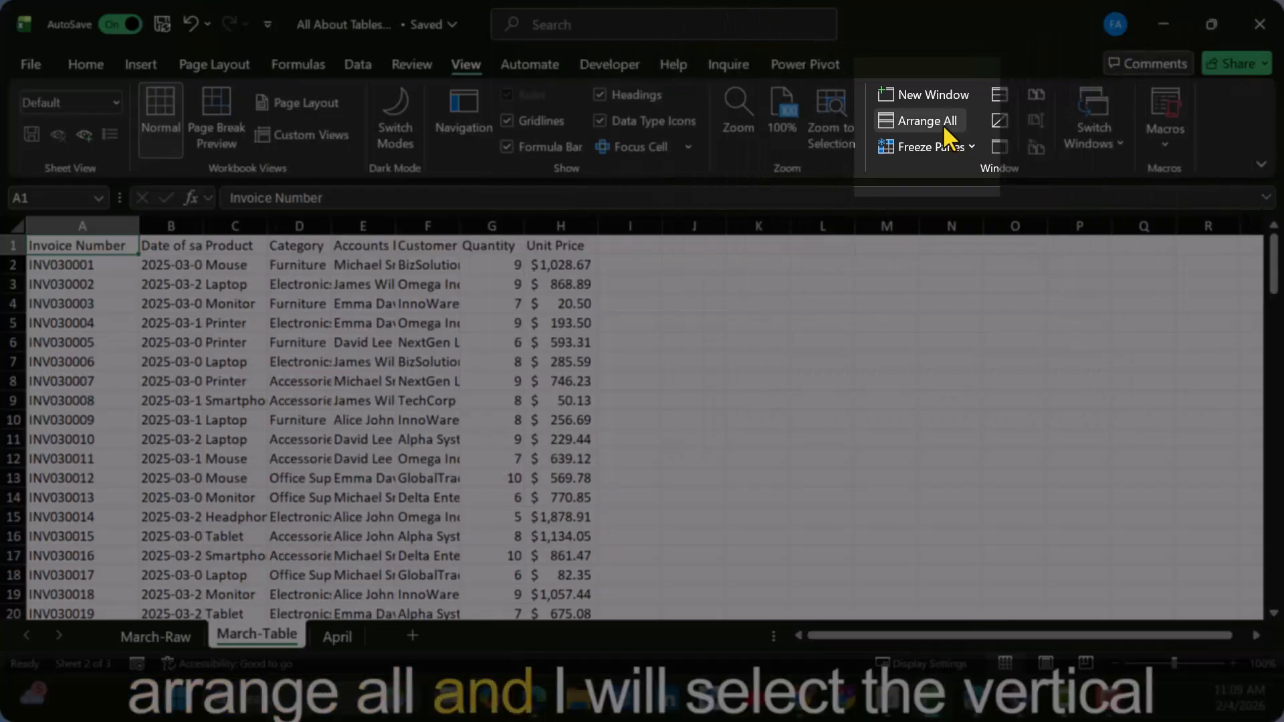
click(941, 123)
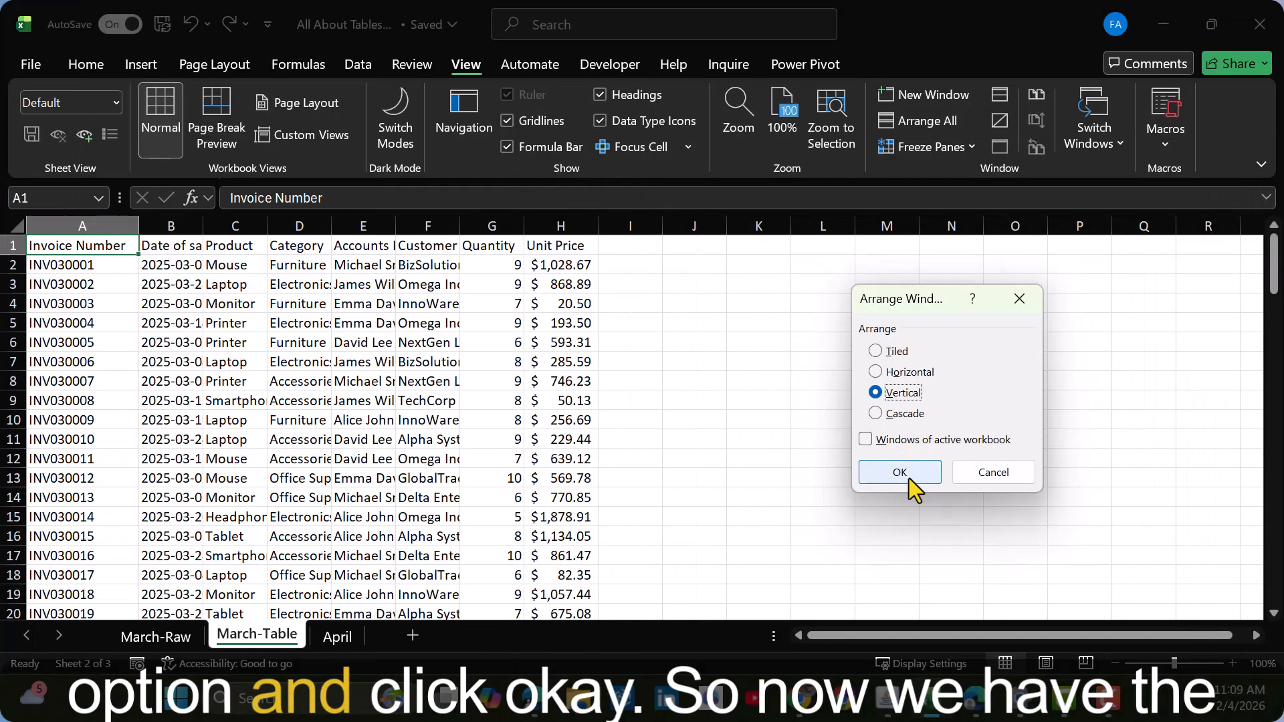
click(909, 476)
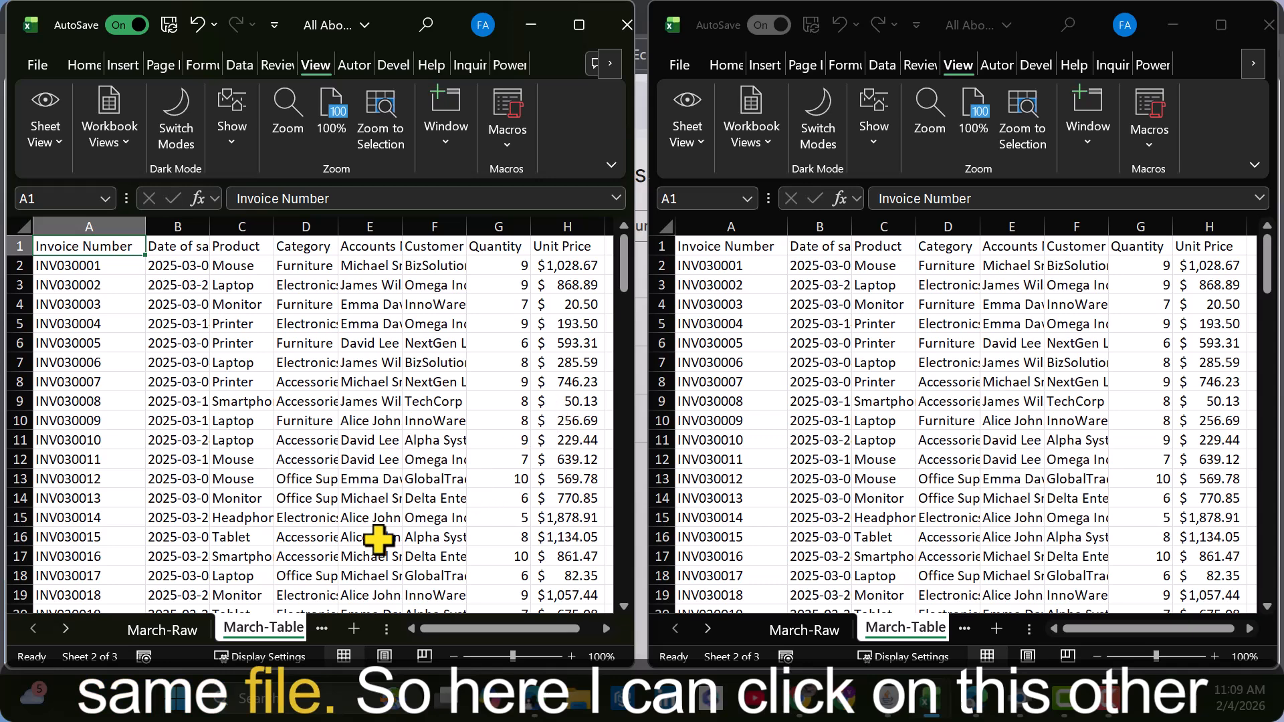
click(192, 631)
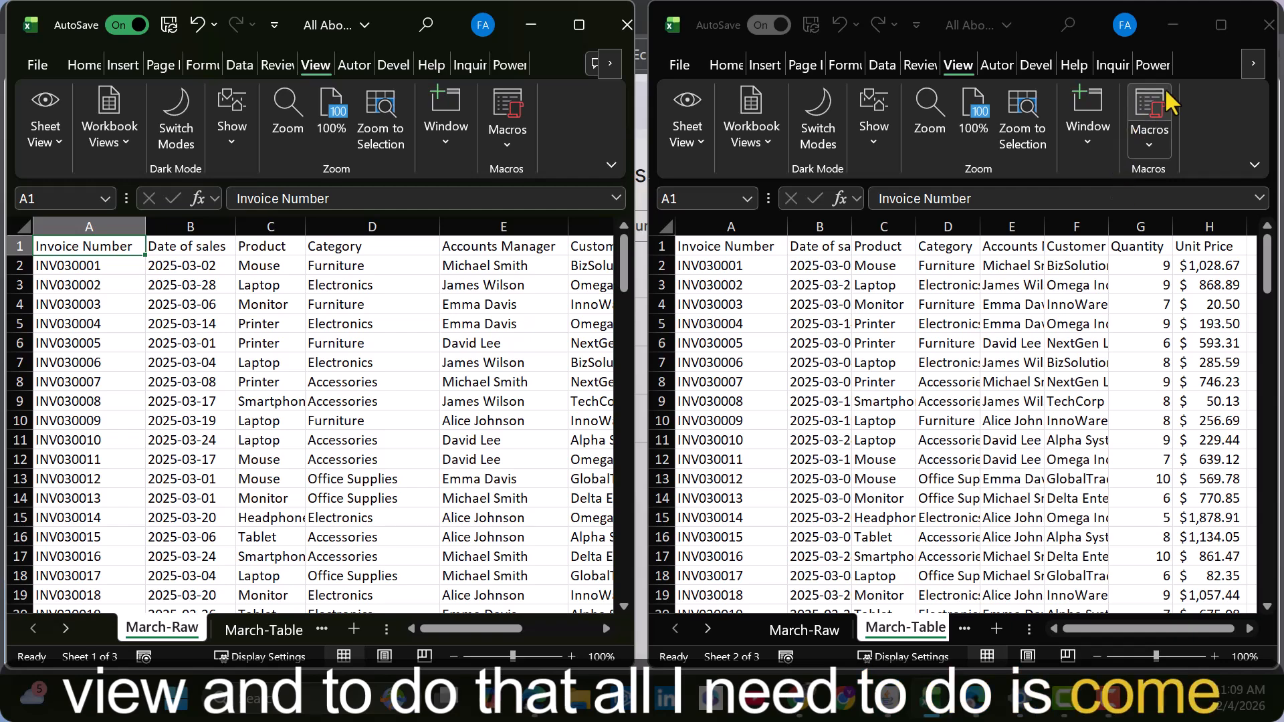
- Maximize the window showing March-Table and restore it to the side-by-side view
click(1204, 25)
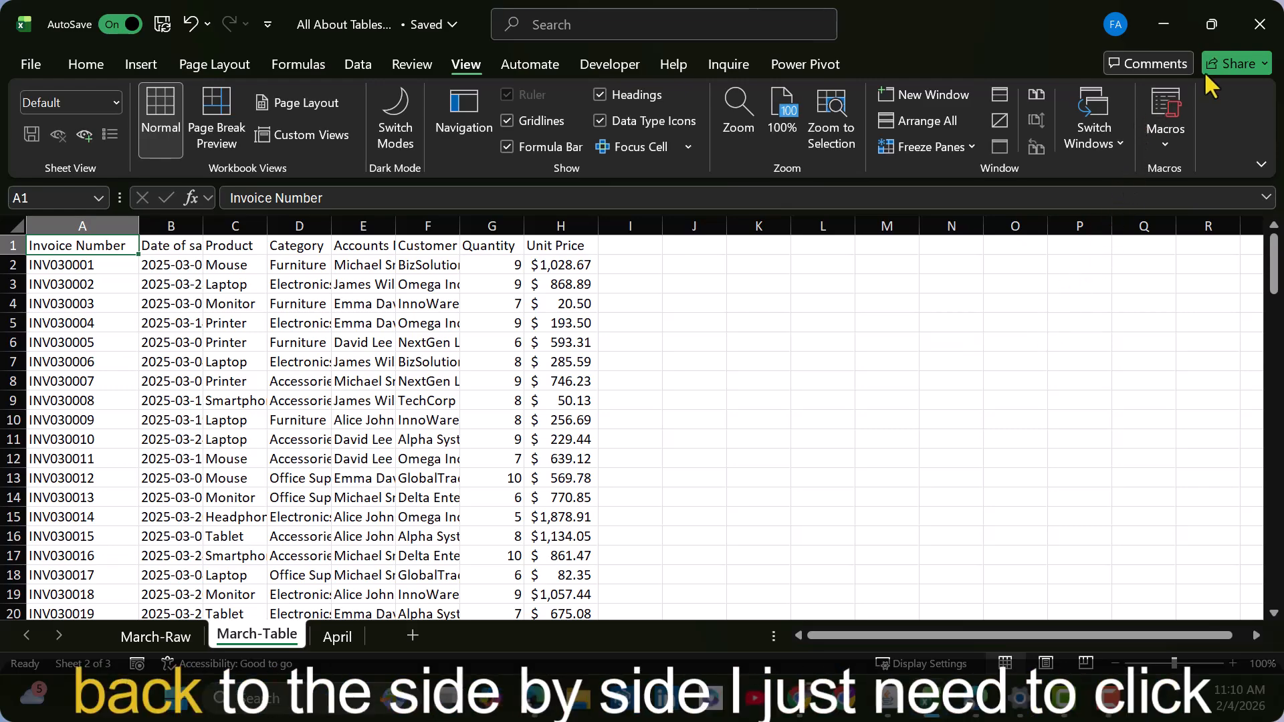
mouse_move(1215, 26)
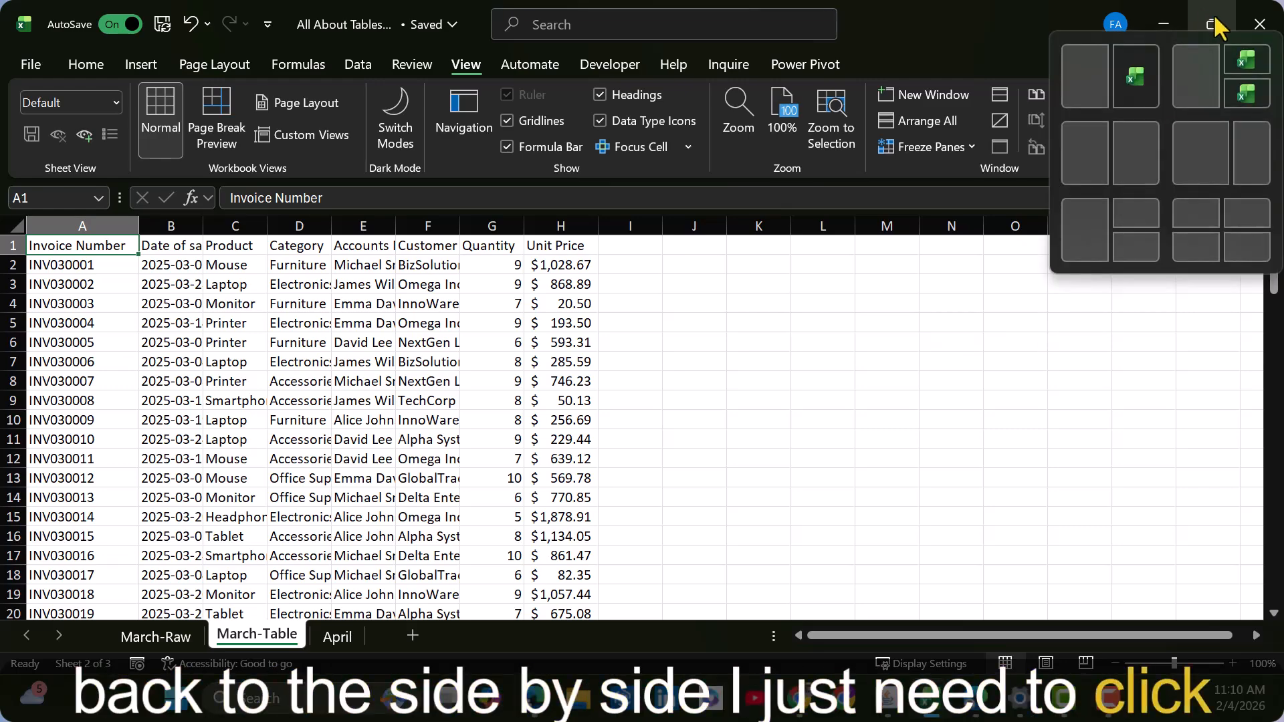
click(1216, 27)
mouse_move(1215, 19)
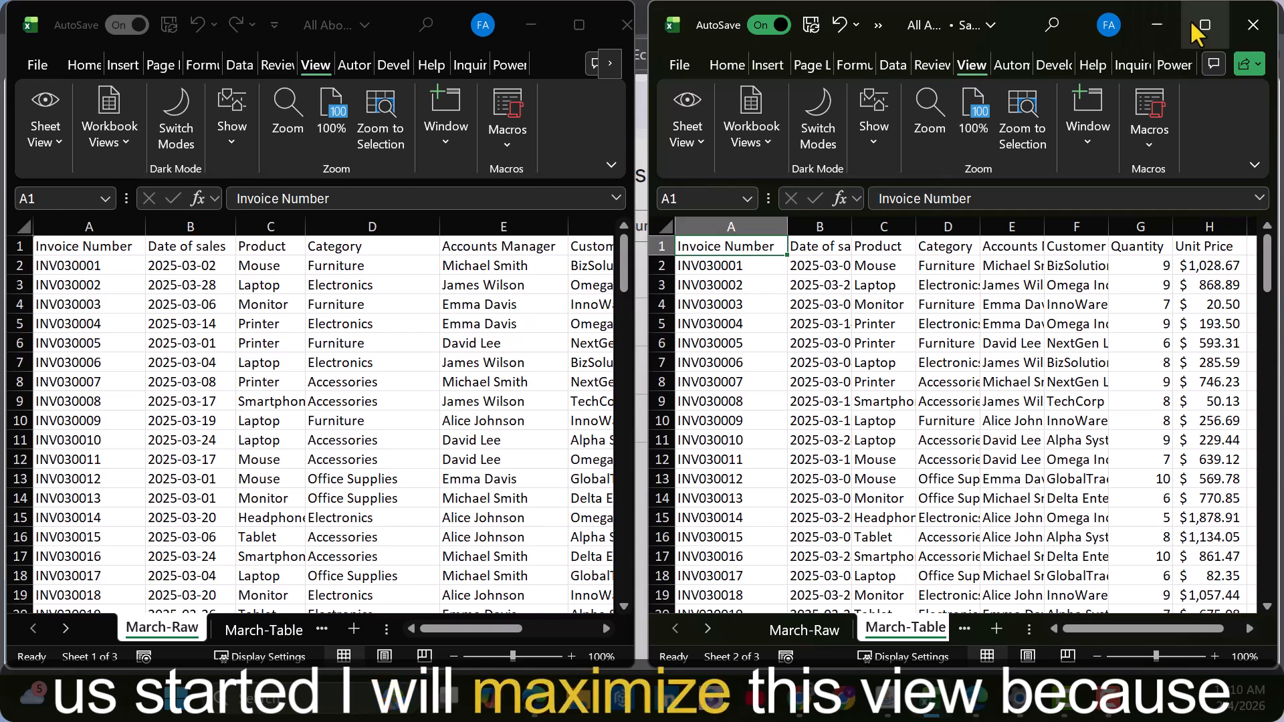
- Maximize the March-Table window and convert its data range $A$1:$H$115 into a table with headers
click(1191, 22)
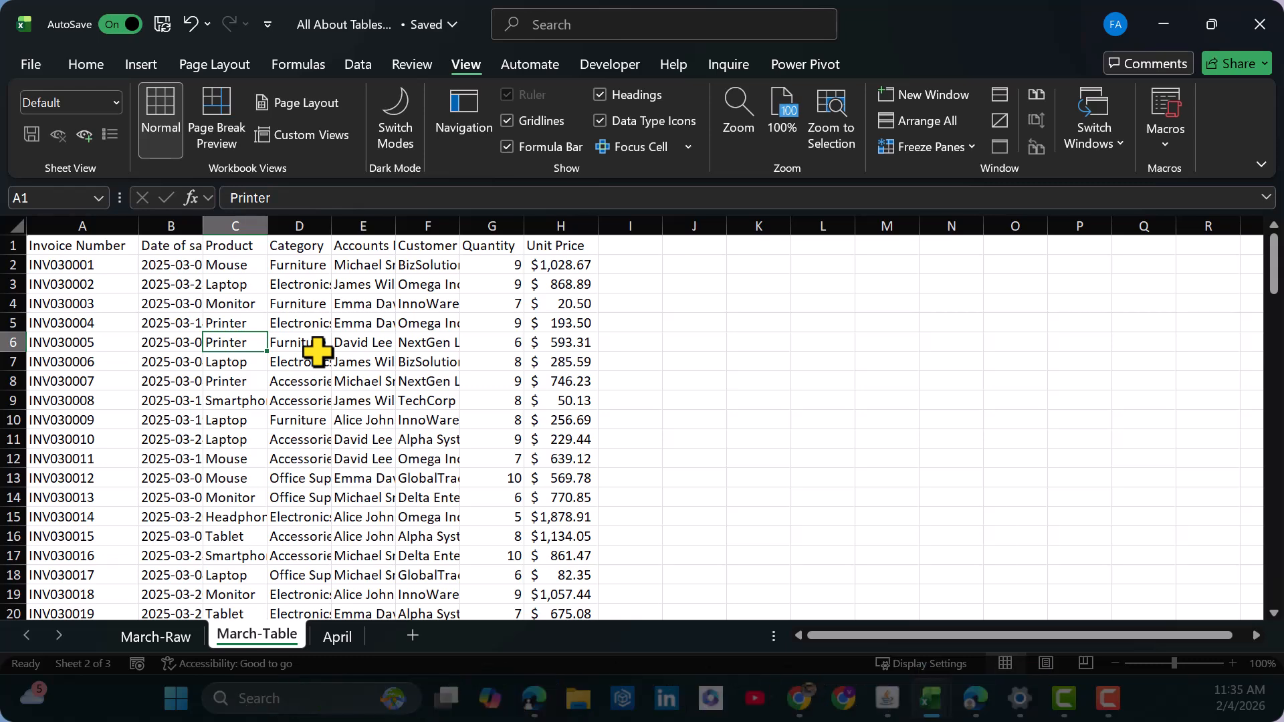
key(ctrl+t)
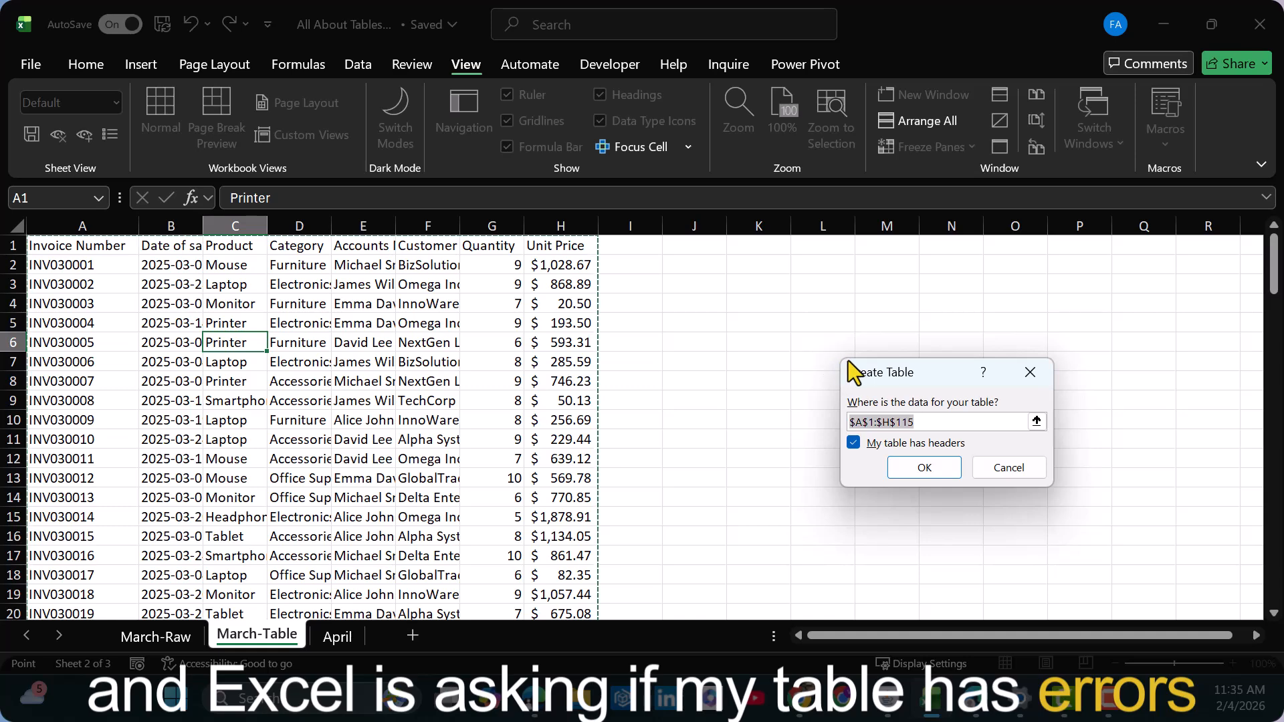
drag(848, 372, 504, 336)
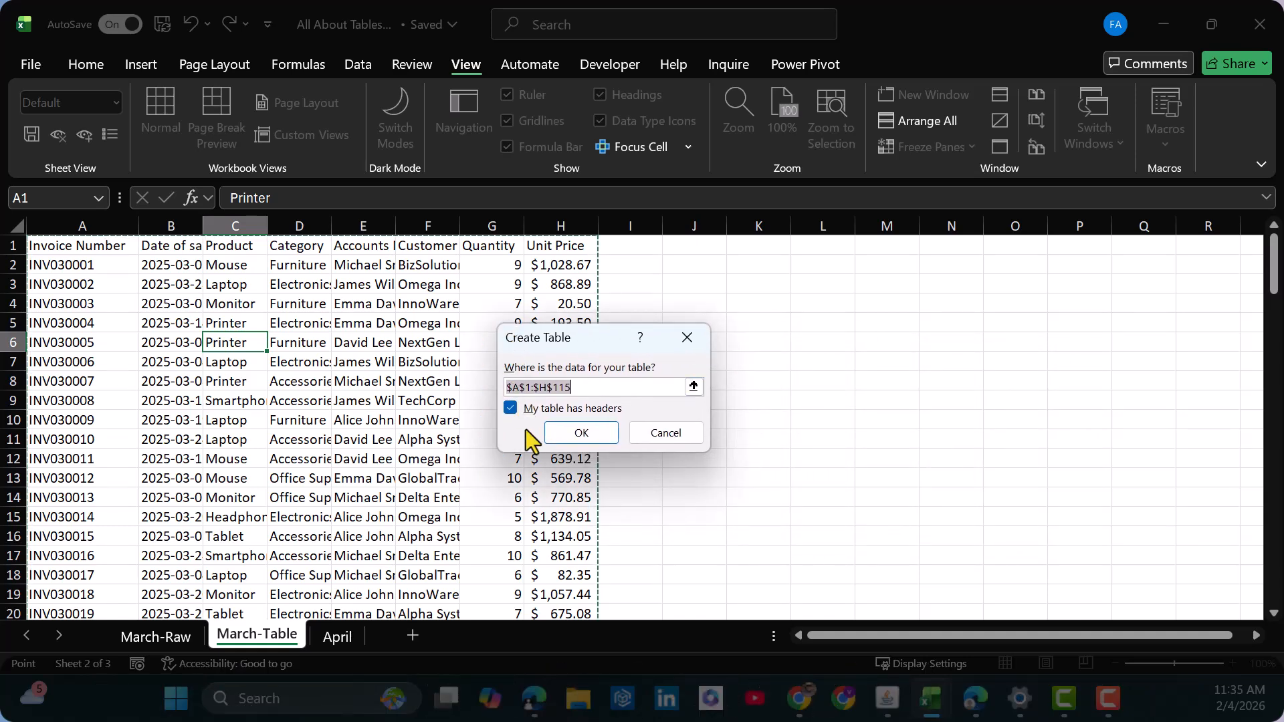
click(591, 433)
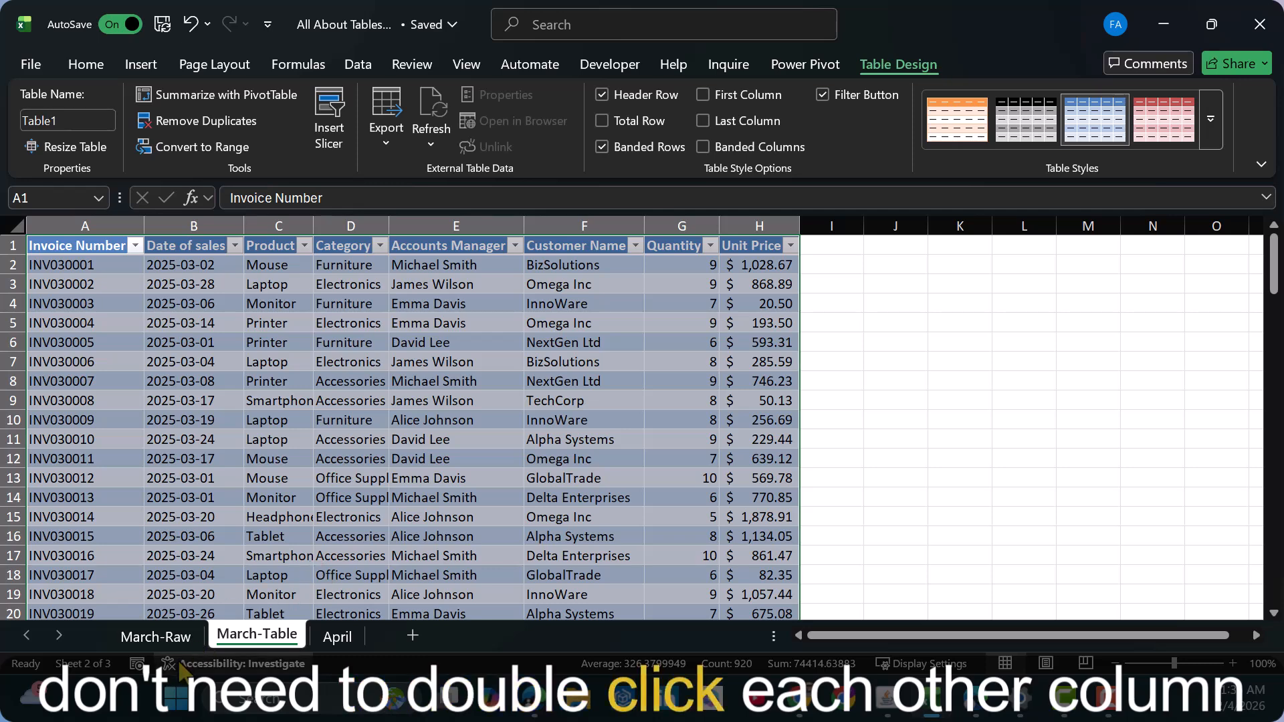
- Autofit the width of the Date of sales column on the March-Raw sheet
click(170, 637)
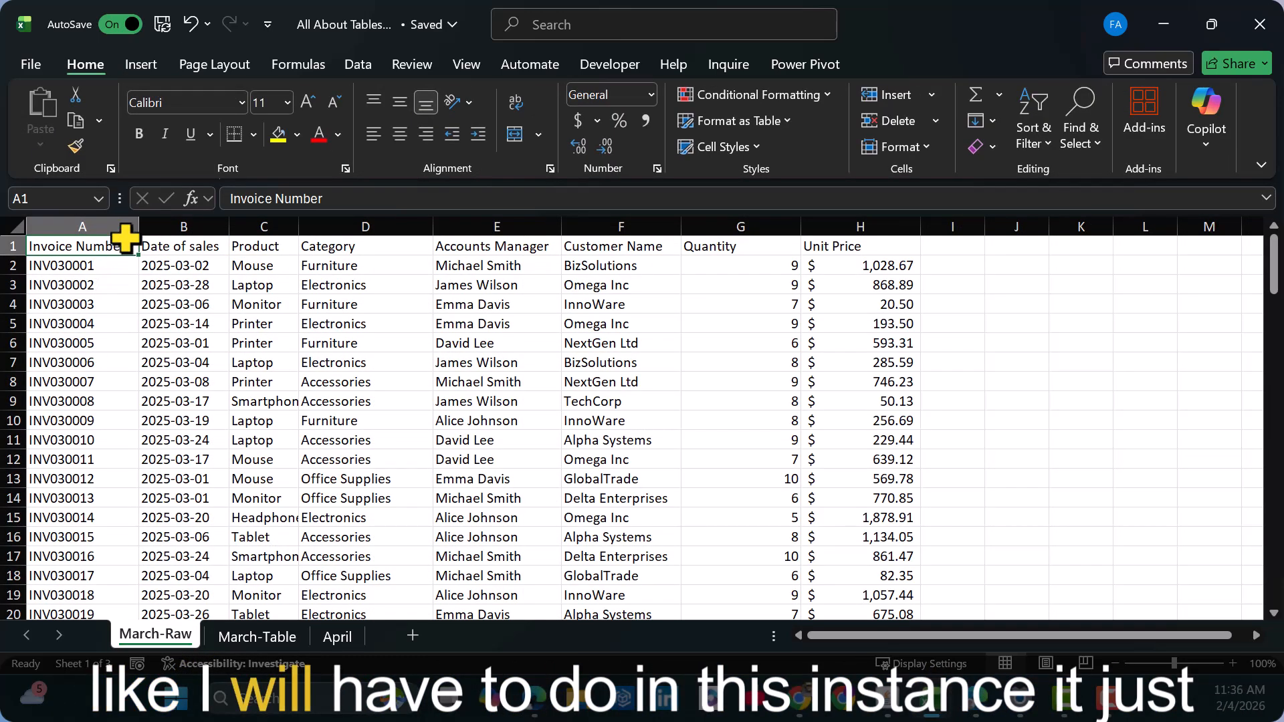
click(149, 227)
double_click(234, 228)
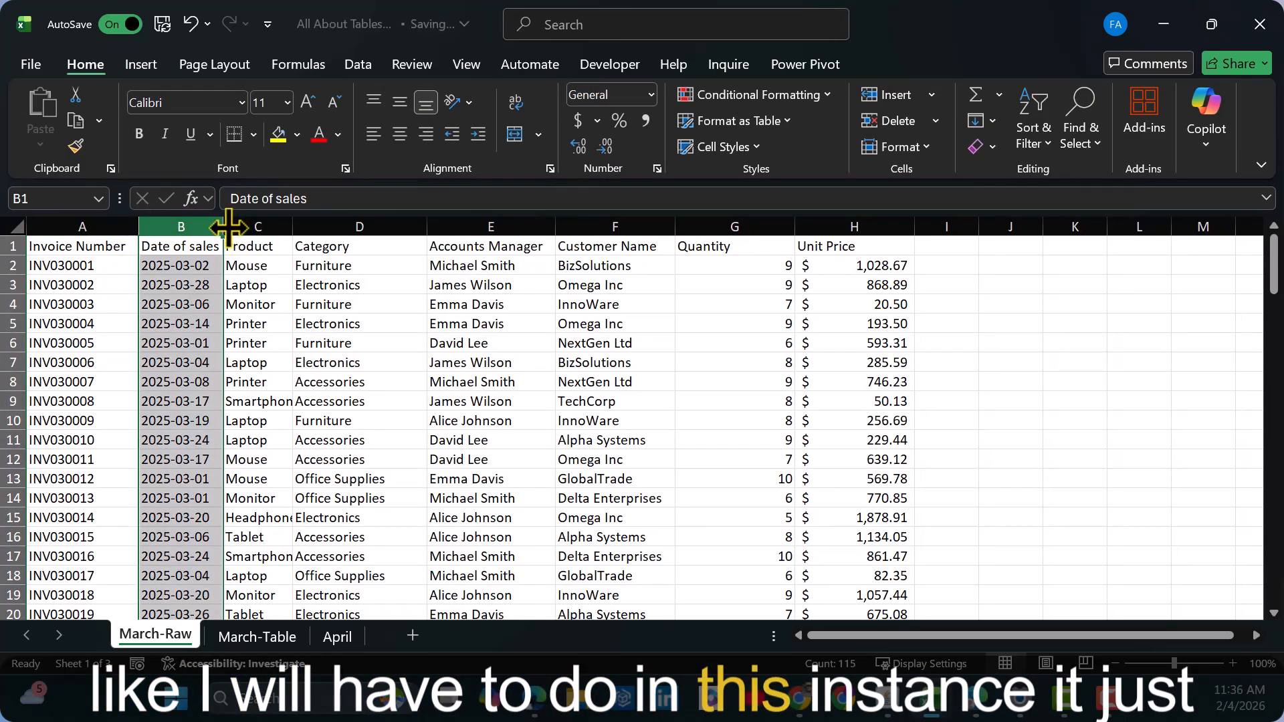
- Return to March-Table in the side-by-side view and scroll through both sheets to compare how their header rows behave
click(276, 638)
click(431, 486)
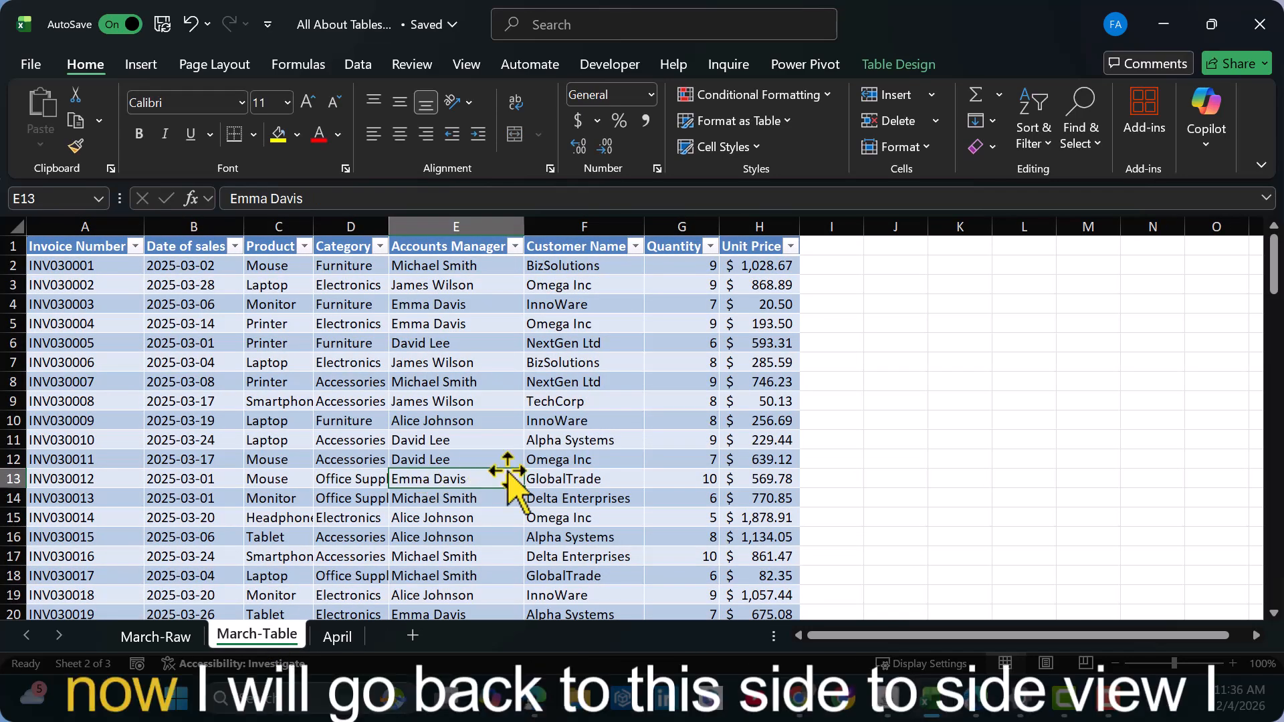
click(1211, 24)
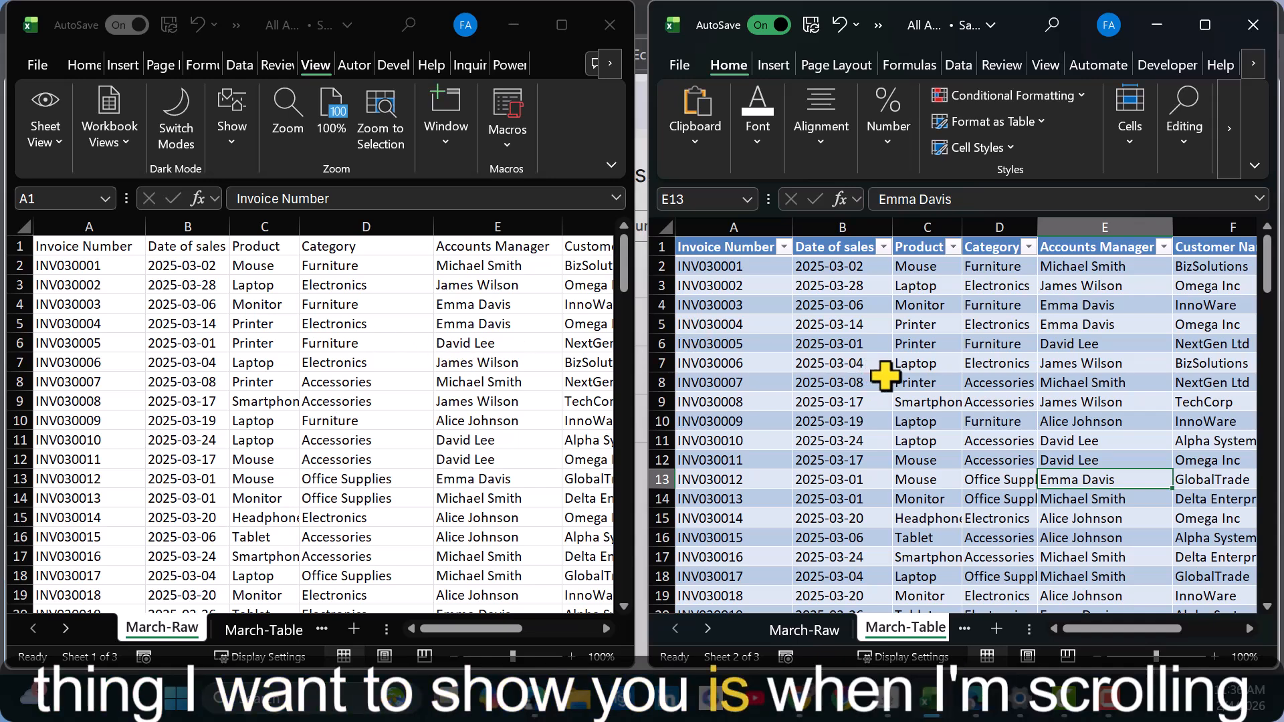
scroll(890, 381, down, 1)
scroll(890, 381, down, 5)
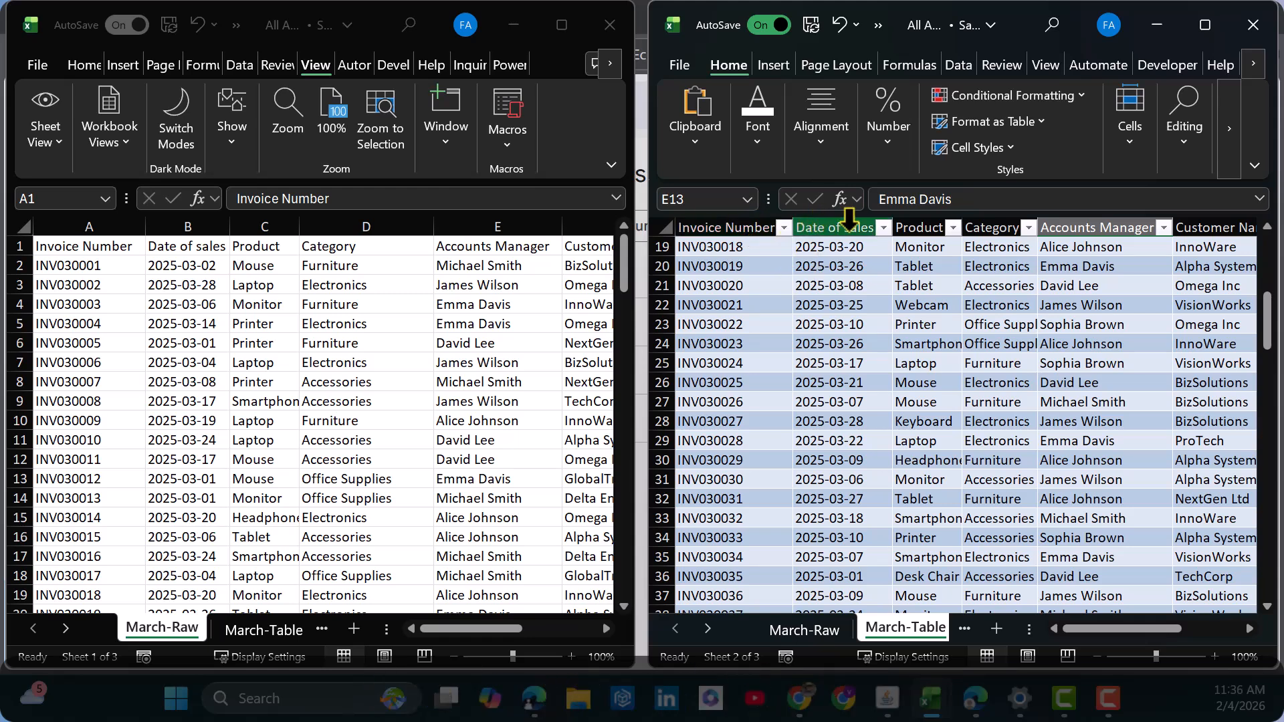
scroll(996, 378, down, 5)
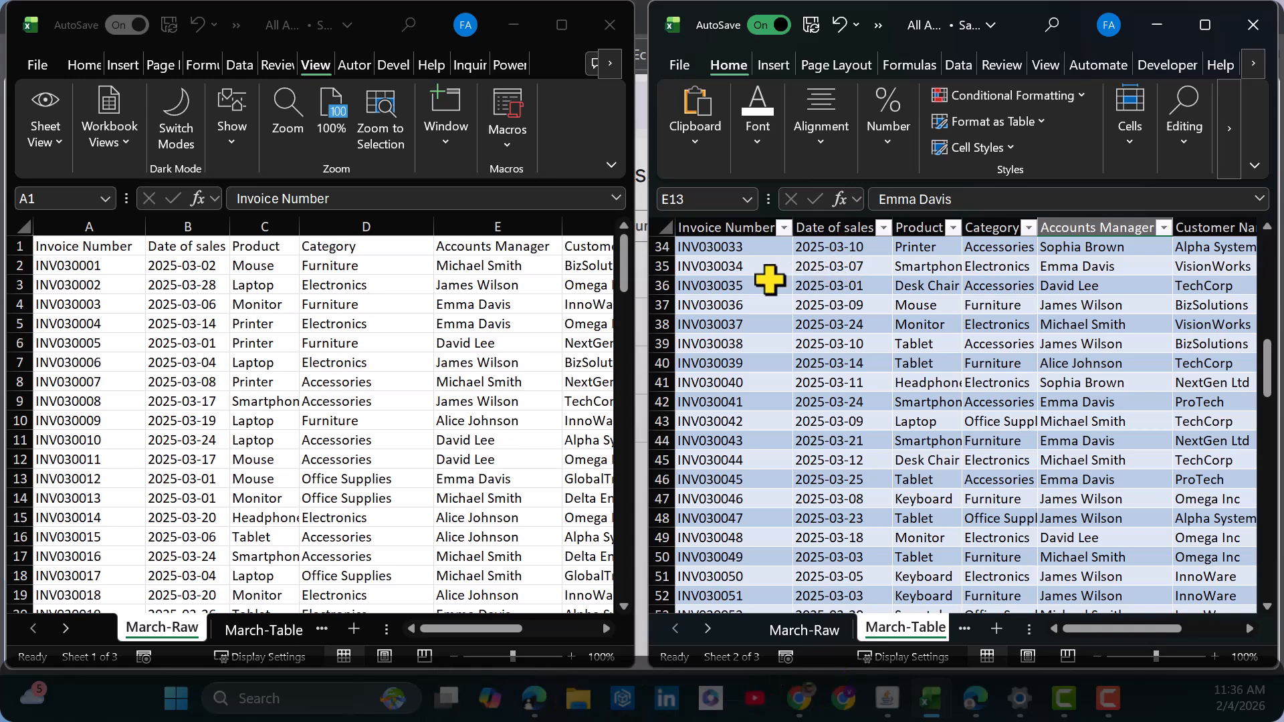
click(400, 309)
scroll(453, 304, down, 4)
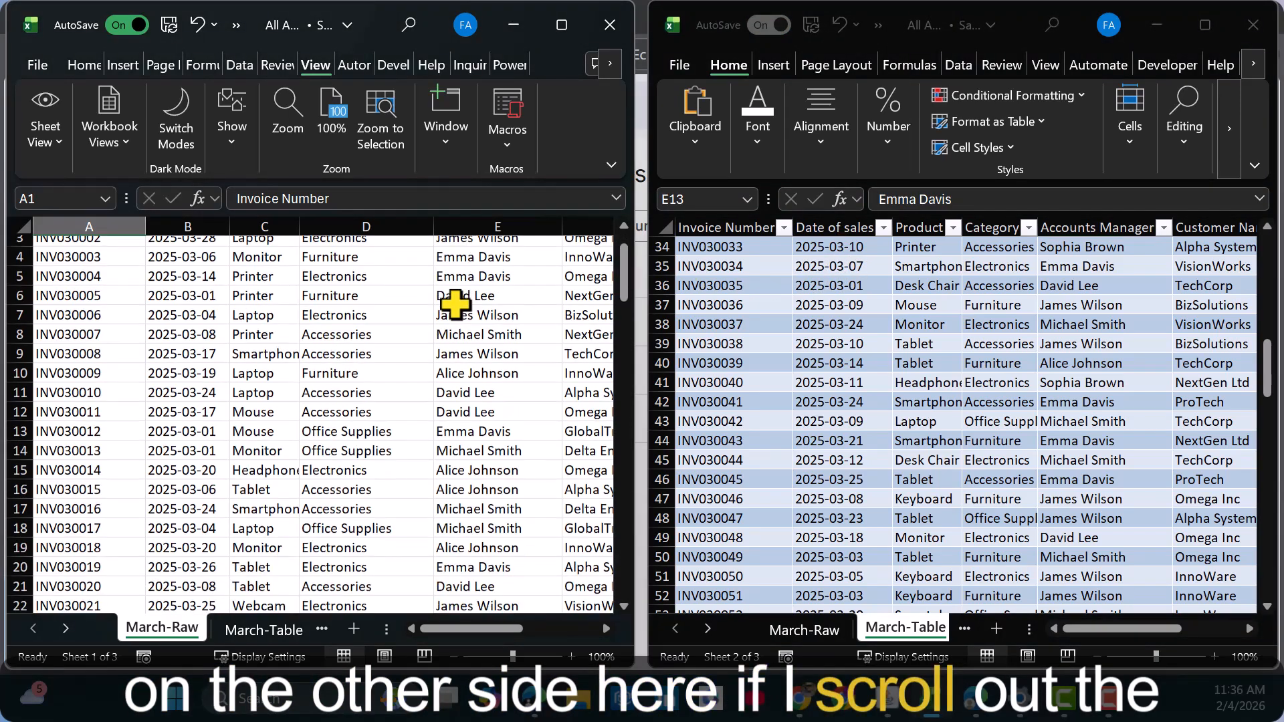
scroll(453, 304, up, 4)
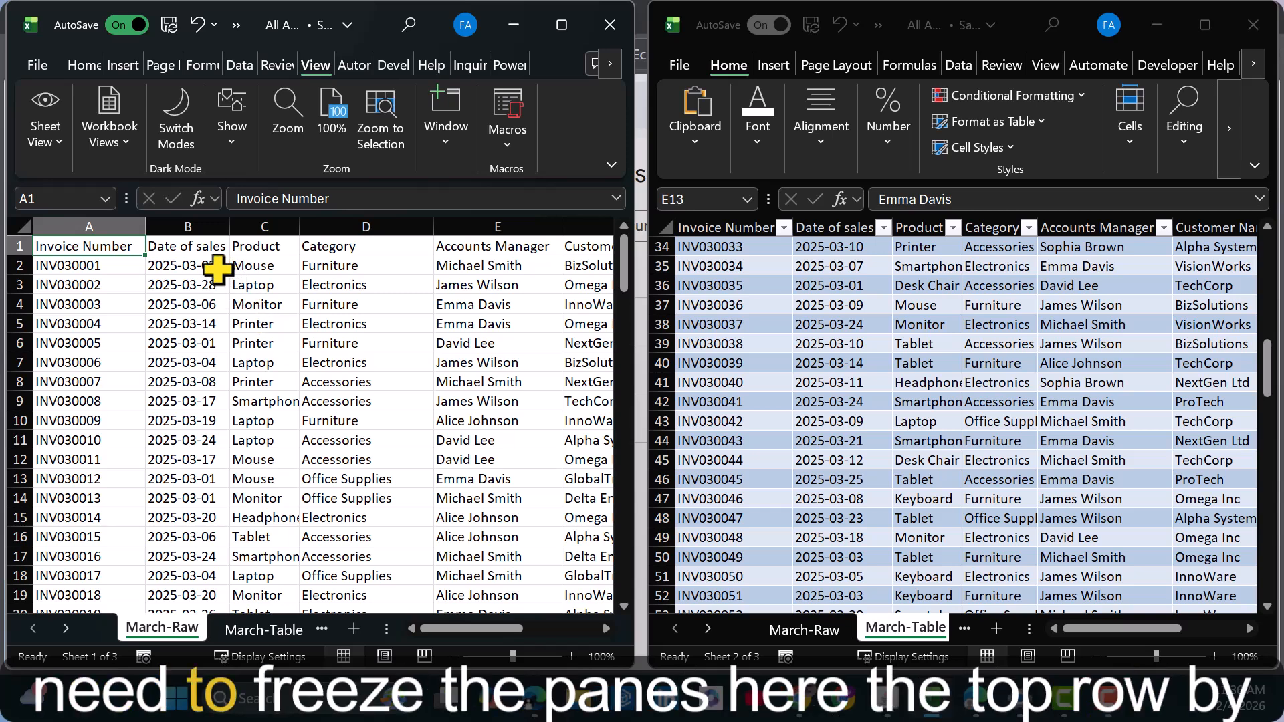
- Freeze the top row of the March-Raw sheet and check the header while scrolling through the data
click(205, 267)
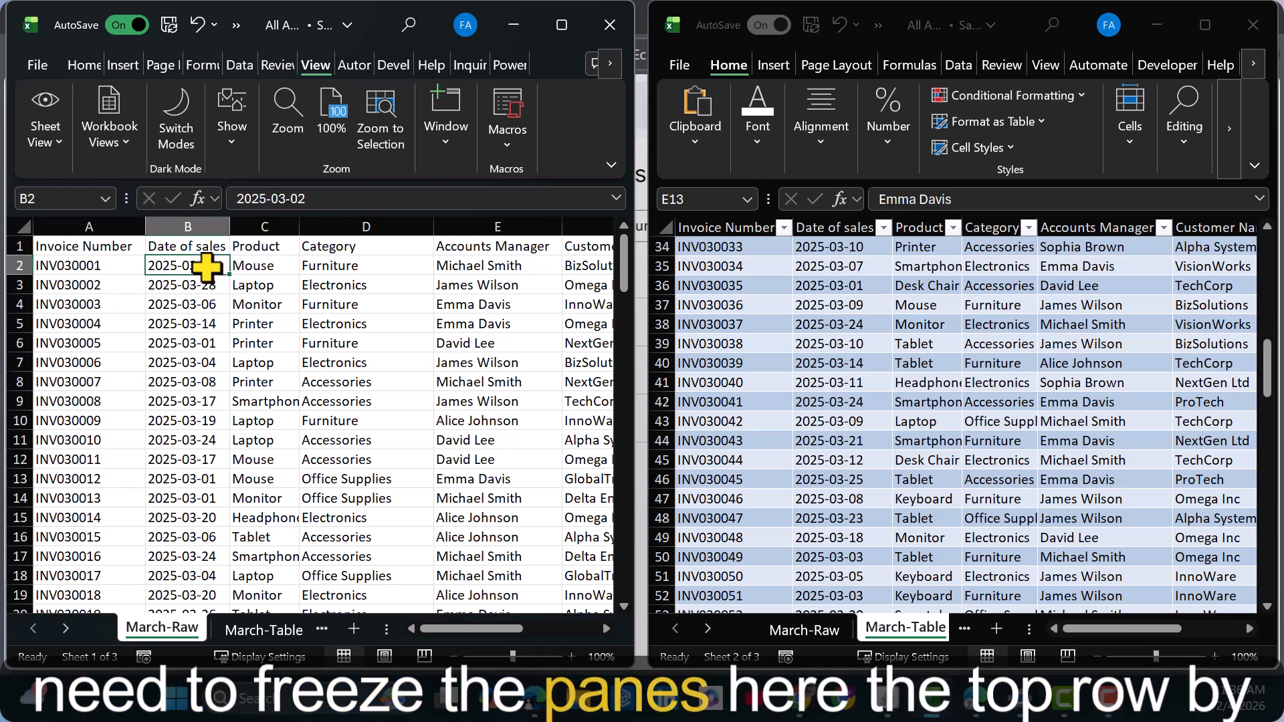
click(445, 143)
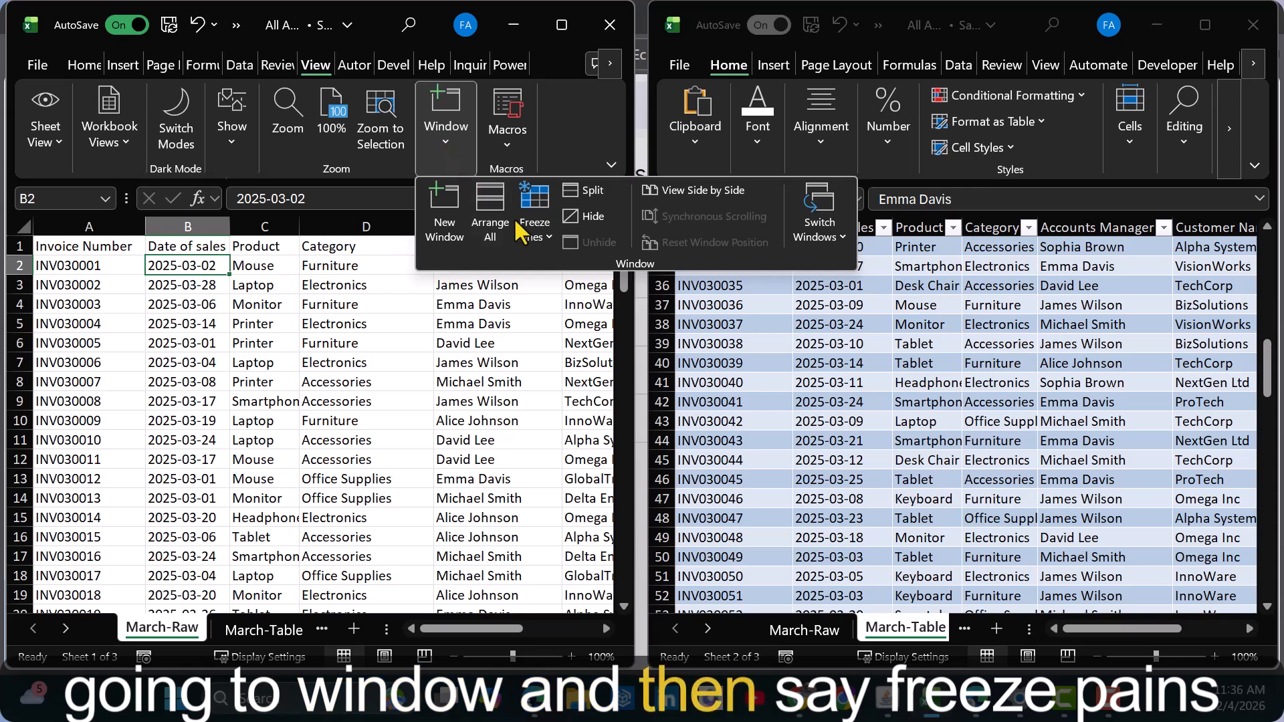
click(545, 240)
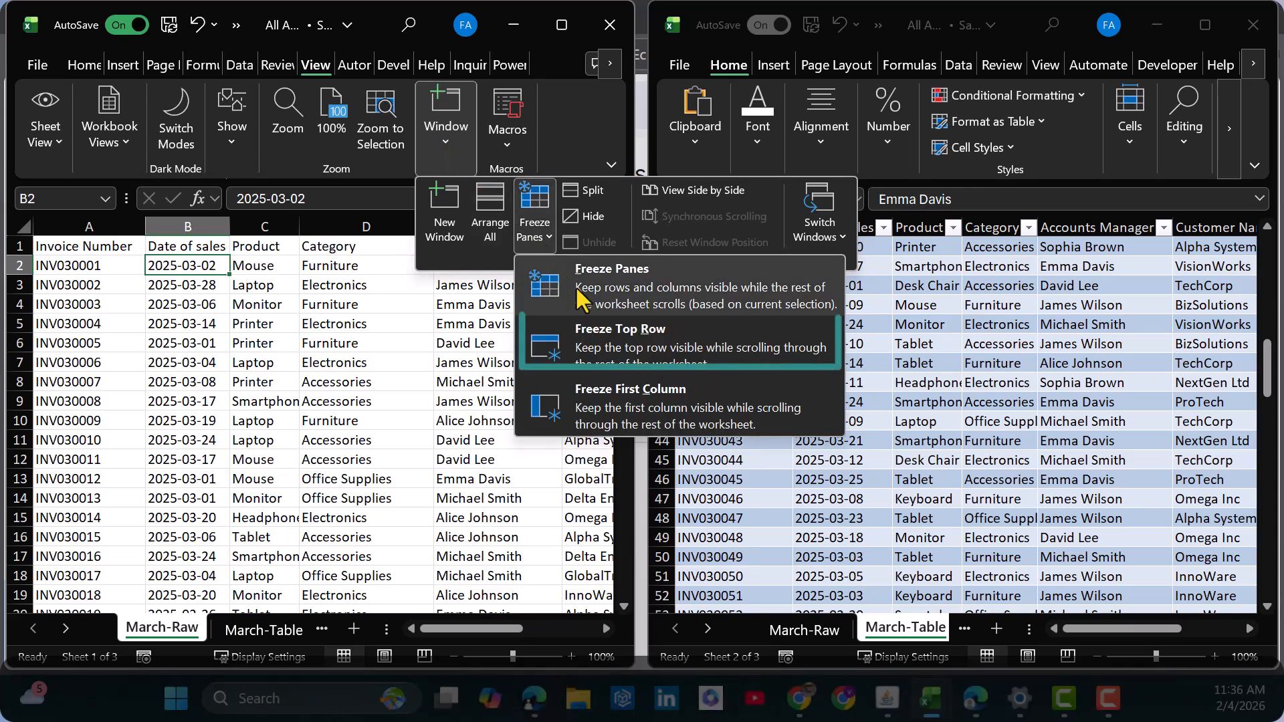
click(597, 329)
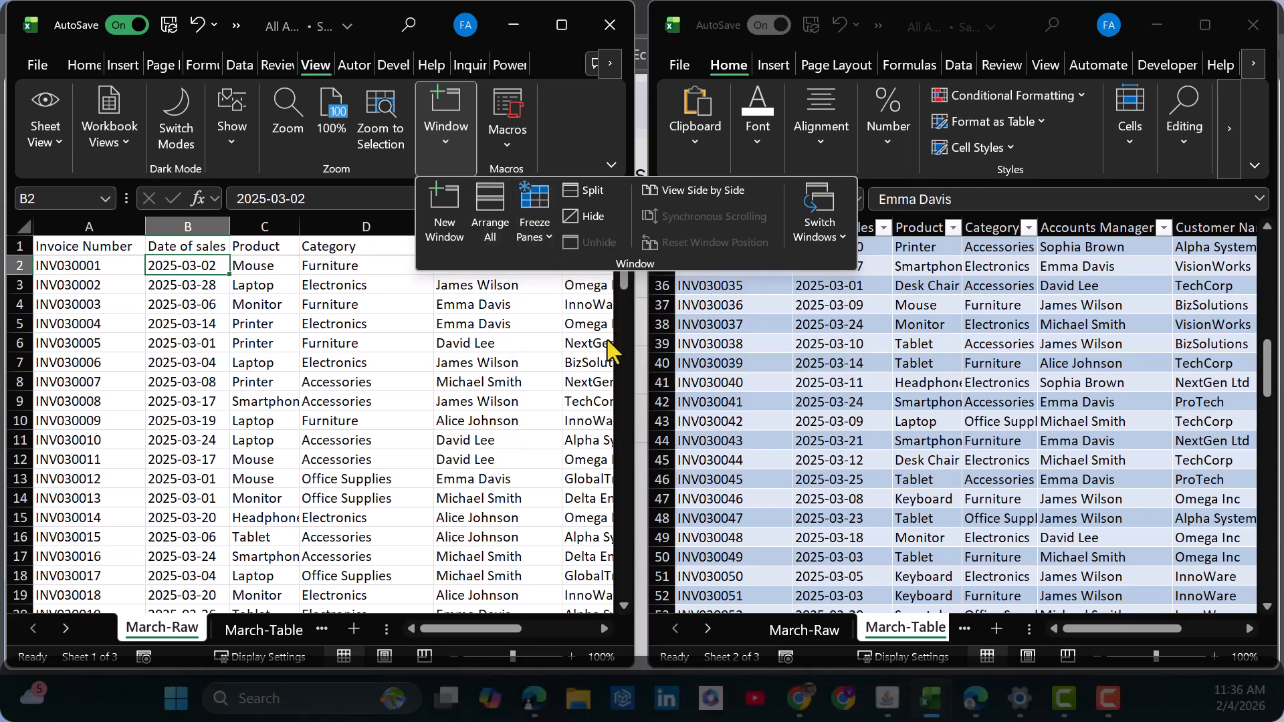
click(325, 390)
scroll(326, 374, down, 4)
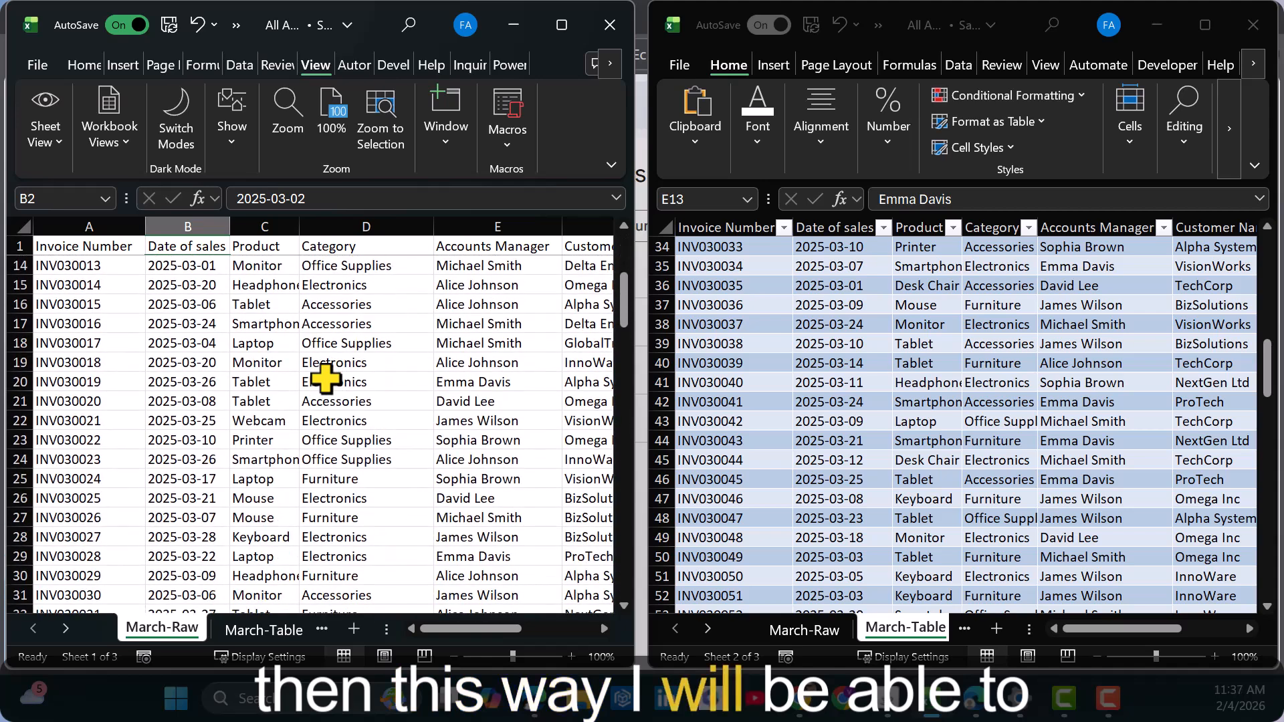
scroll(326, 381, up, 4)
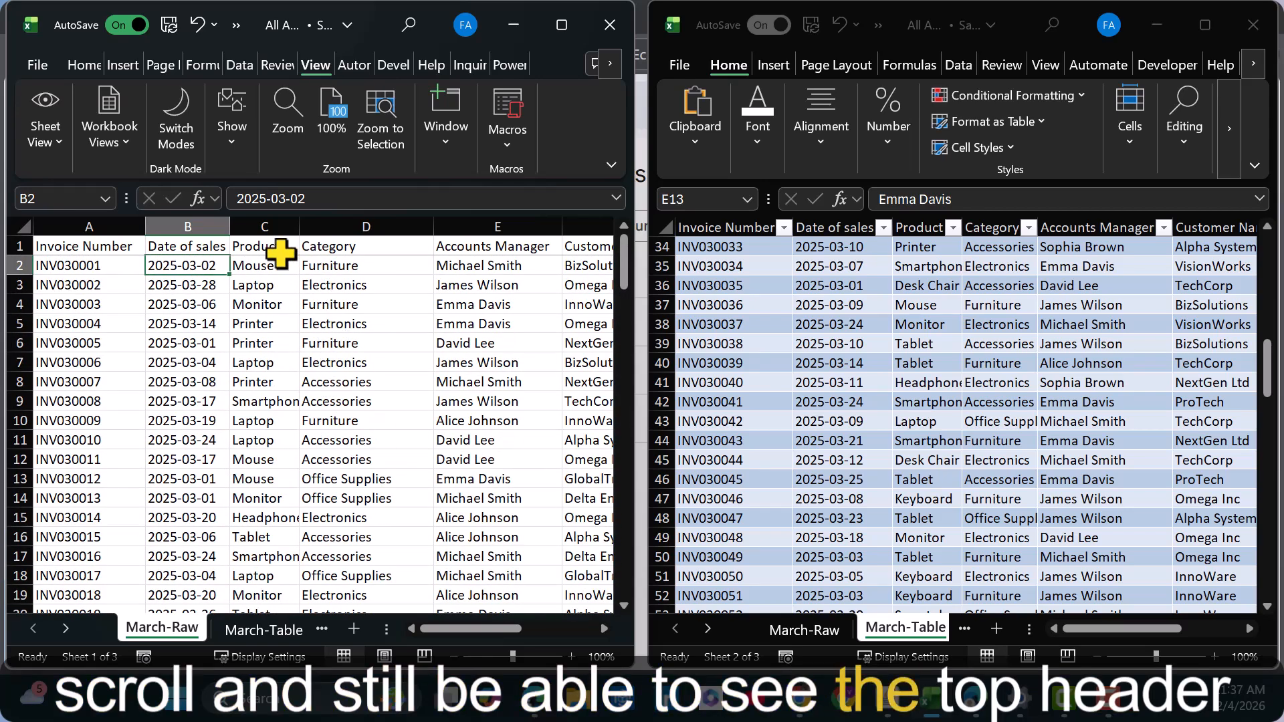
- Maximize the March-Table window and add a column headed Total in cell I1, directly after Unit Price
click(848, 322)
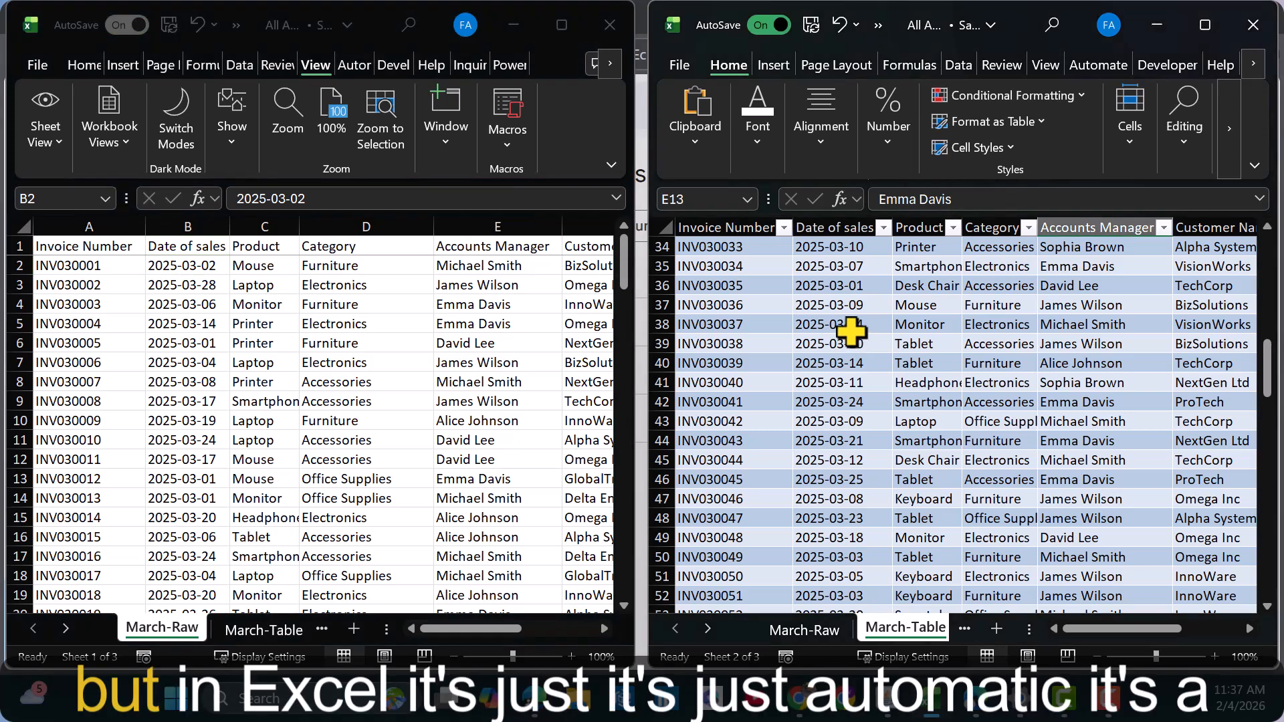
click(846, 327)
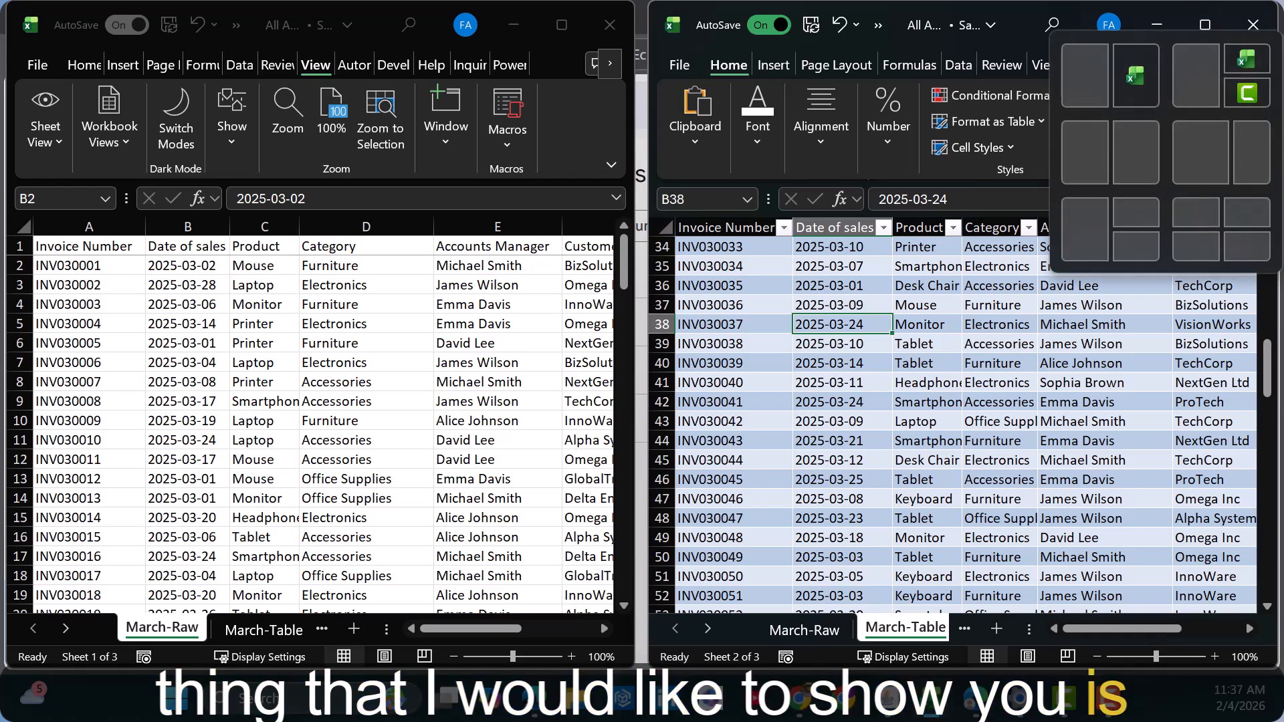
click(1205, 25)
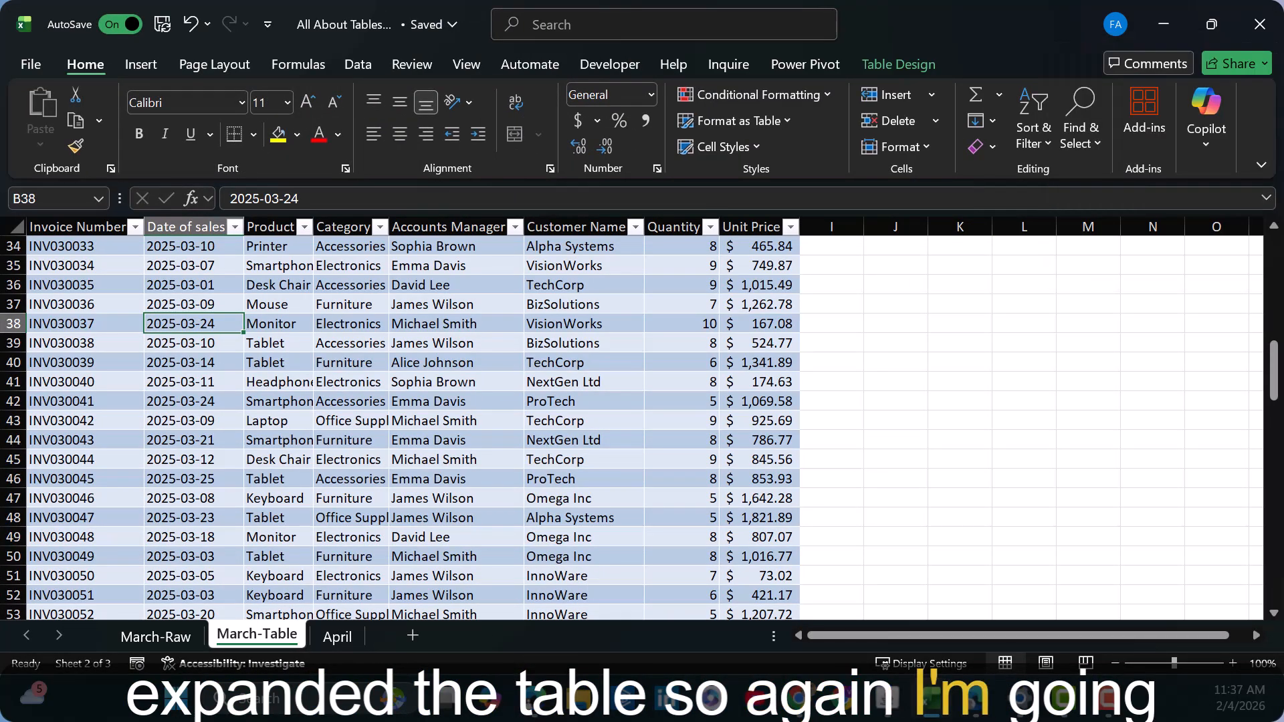
scroll(415, 428, up, 11)
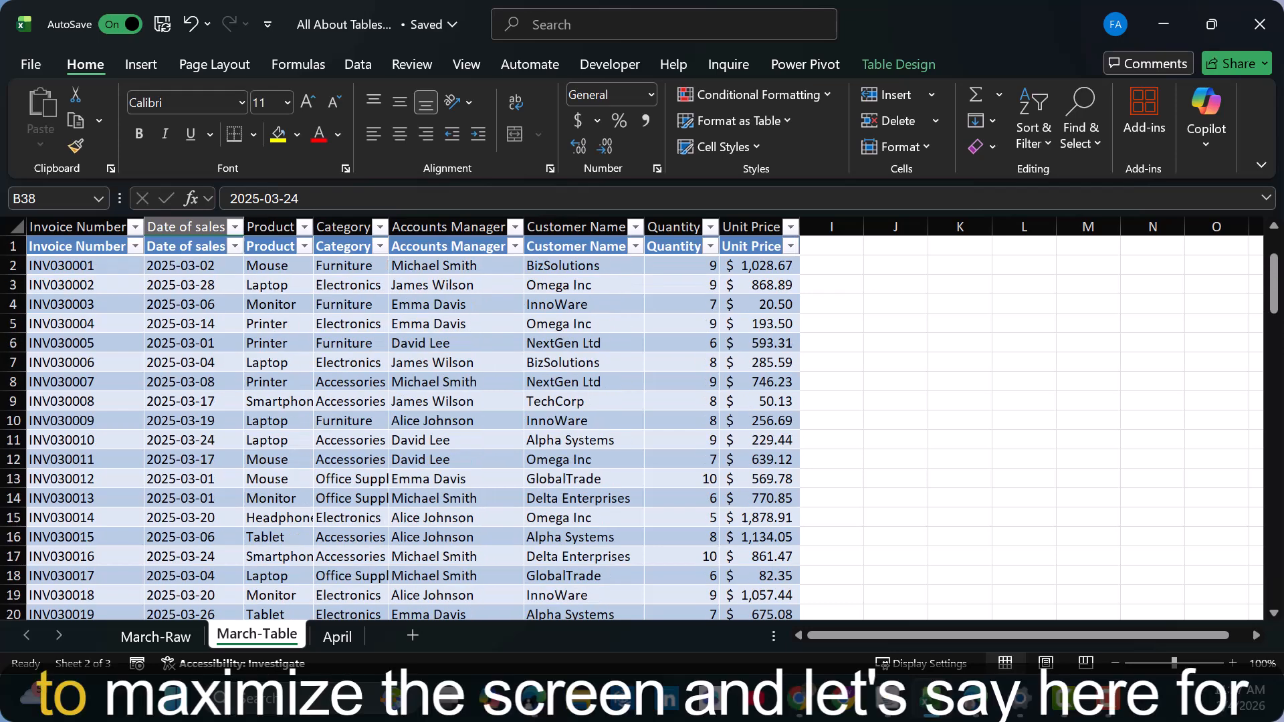
click(831, 245)
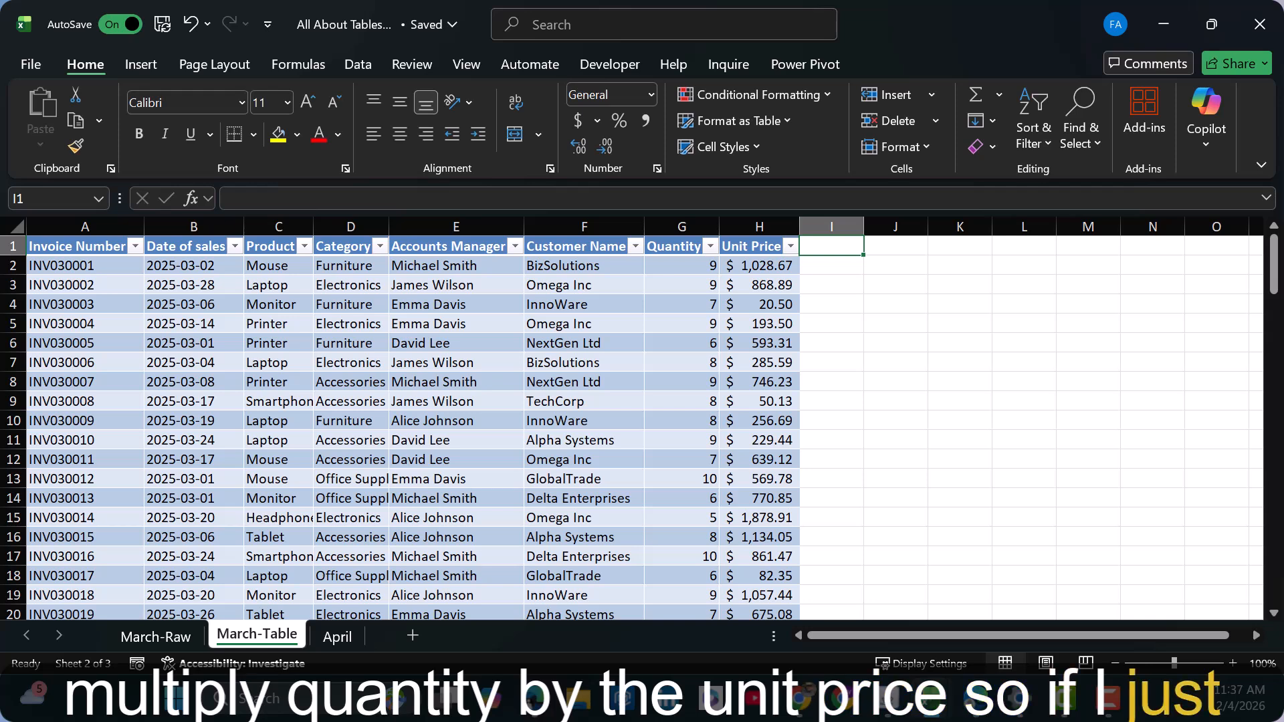
text(Total)
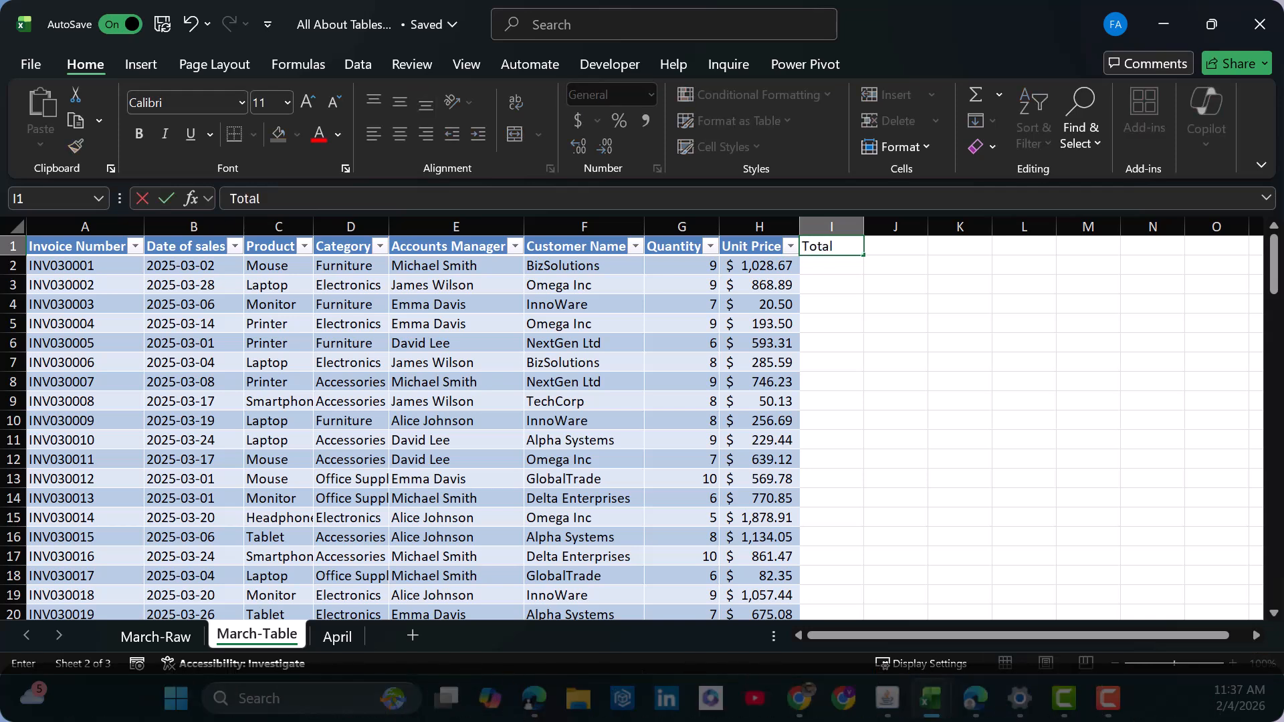
key(Return)
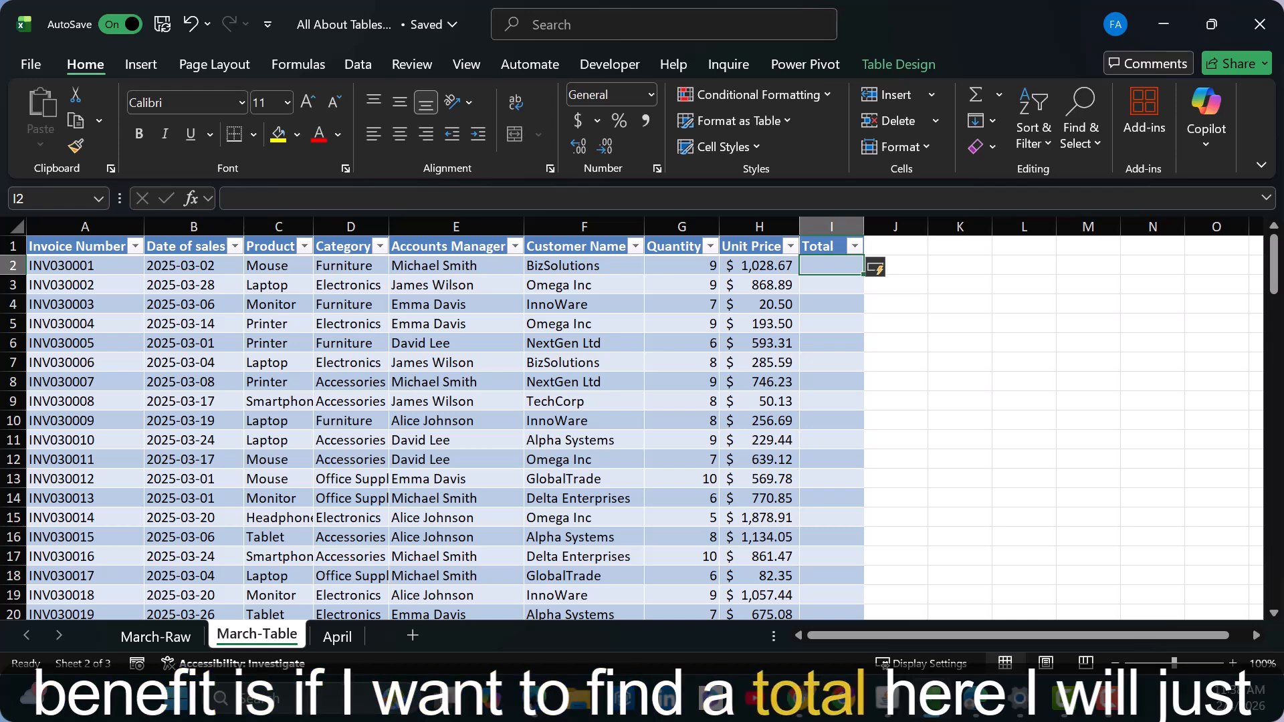
- Fill the Total column with a formula multiplying Quantity by Unit Price, and check it down the table
text(=)
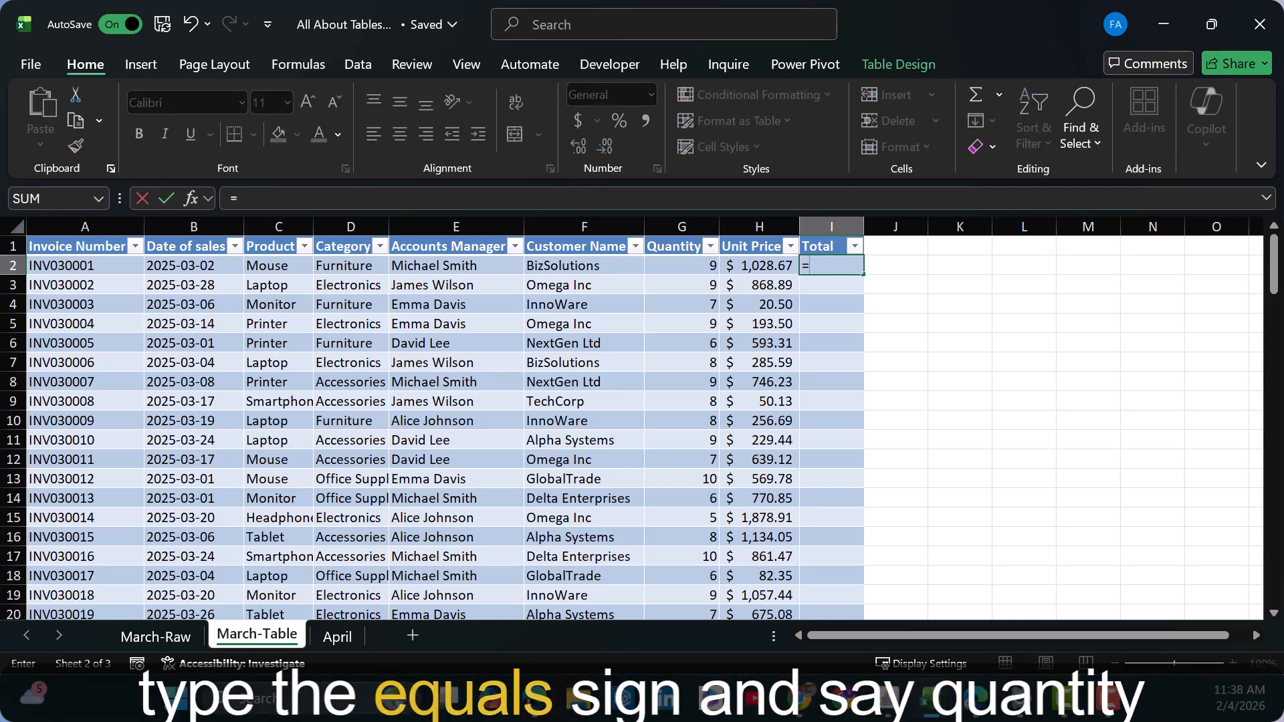
key(Left)
key(Left)
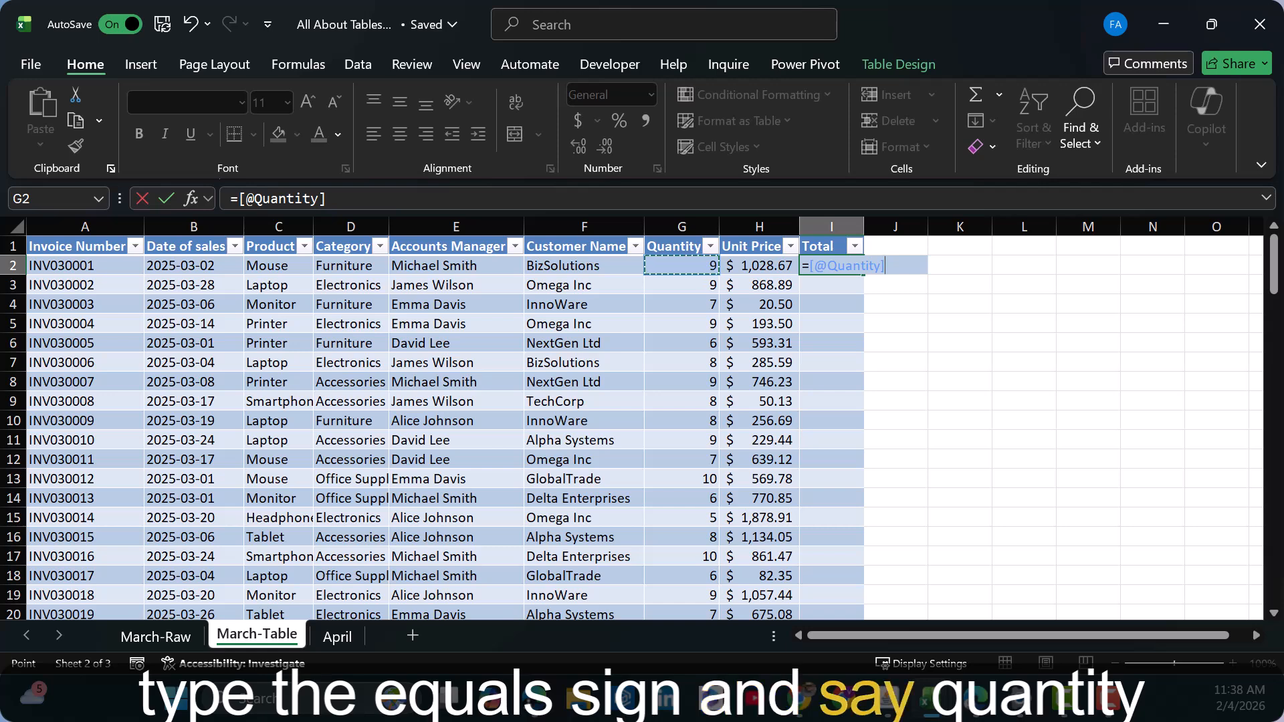
text(*)
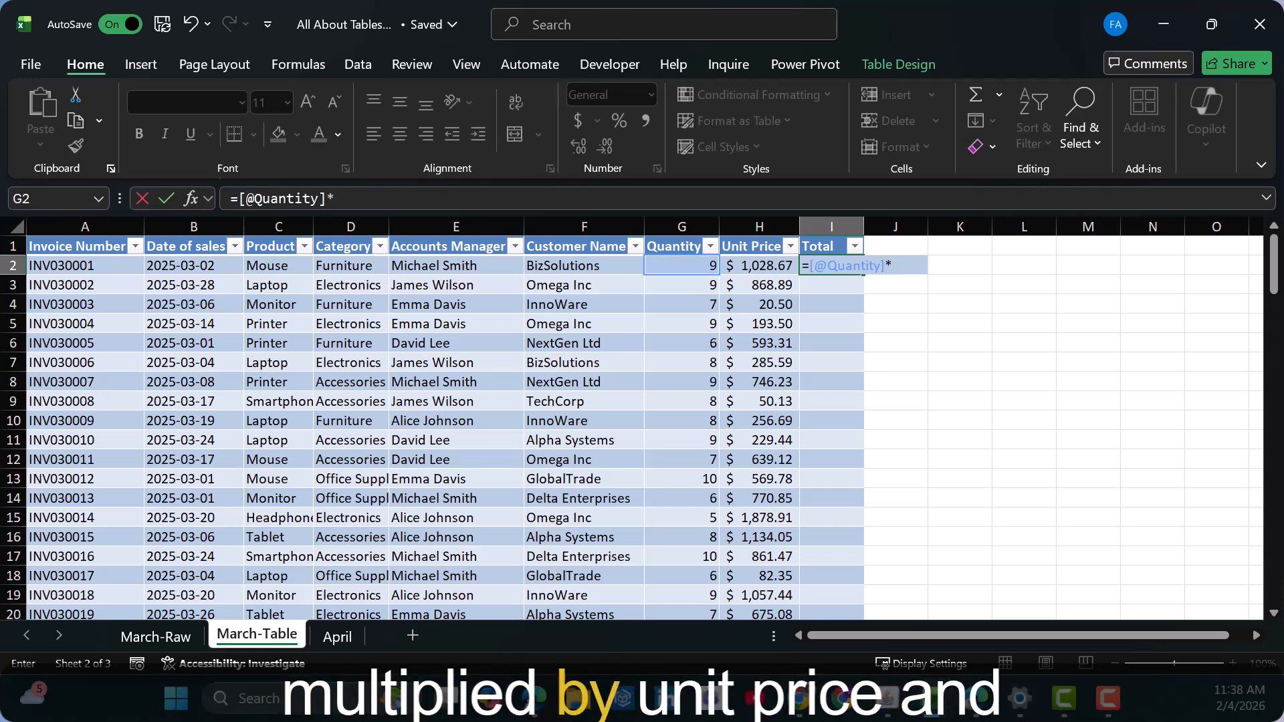
key(Left)
key(Return)
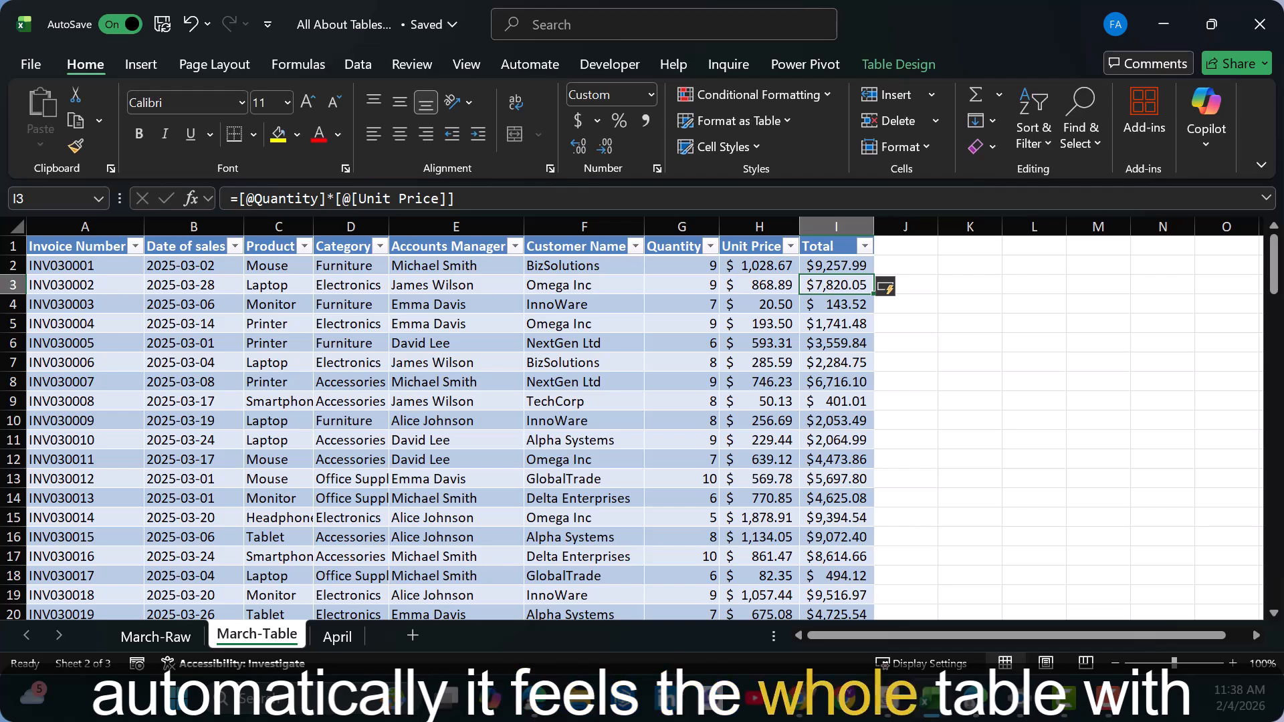
scroll(642, 428, down, 14)
scroll(642, 428, down, 16)
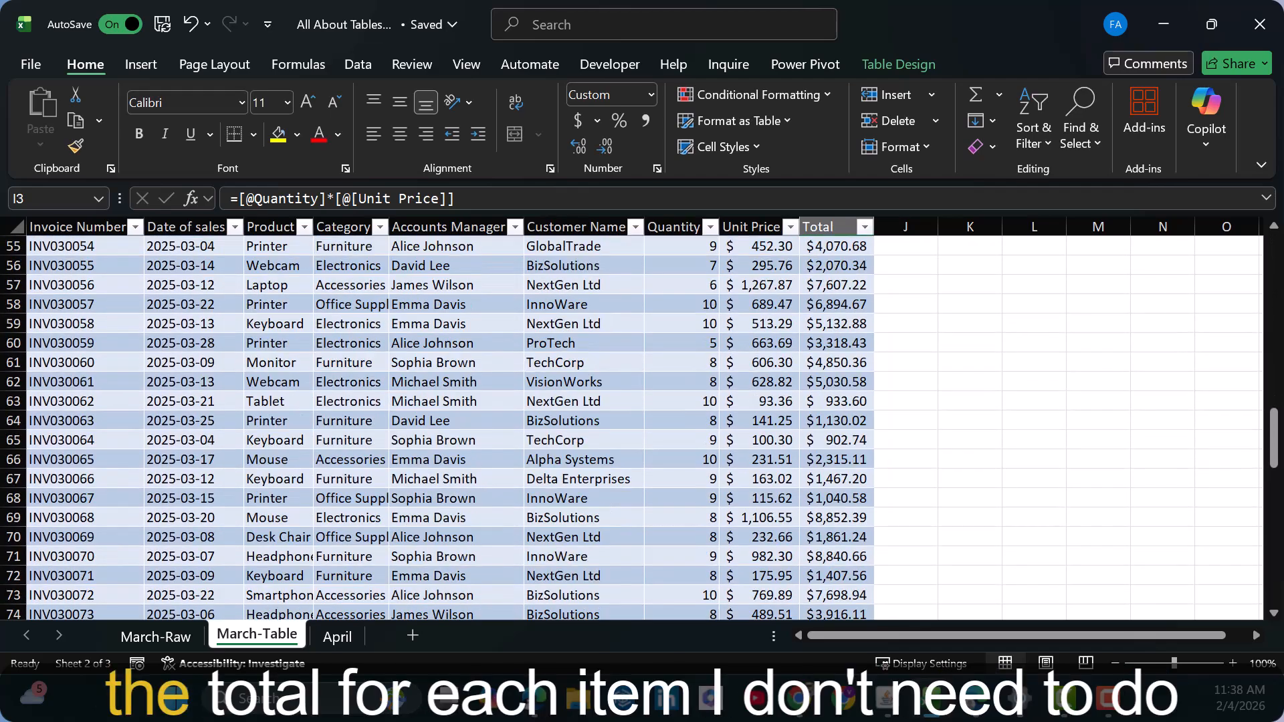
scroll(642, 428, up, 20)
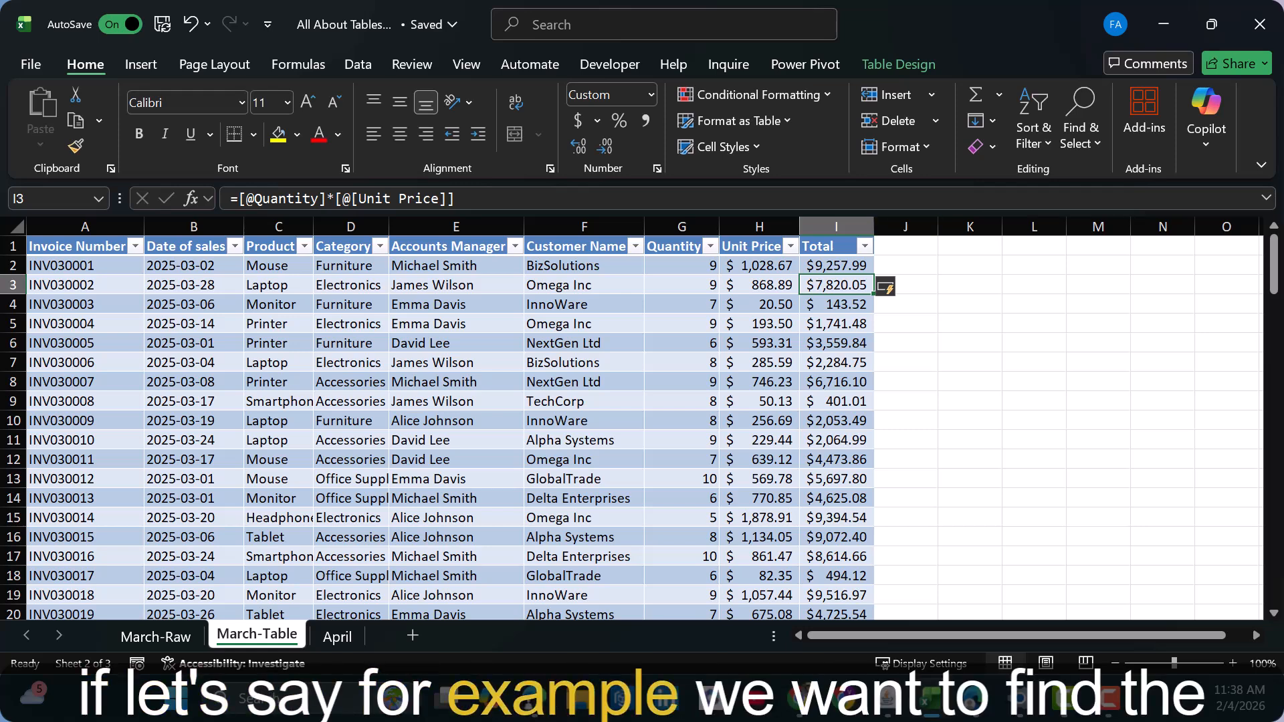
- Add a column headed Tax in cell J1 and fill it with a formula calculating 5% of Total
click(905, 246)
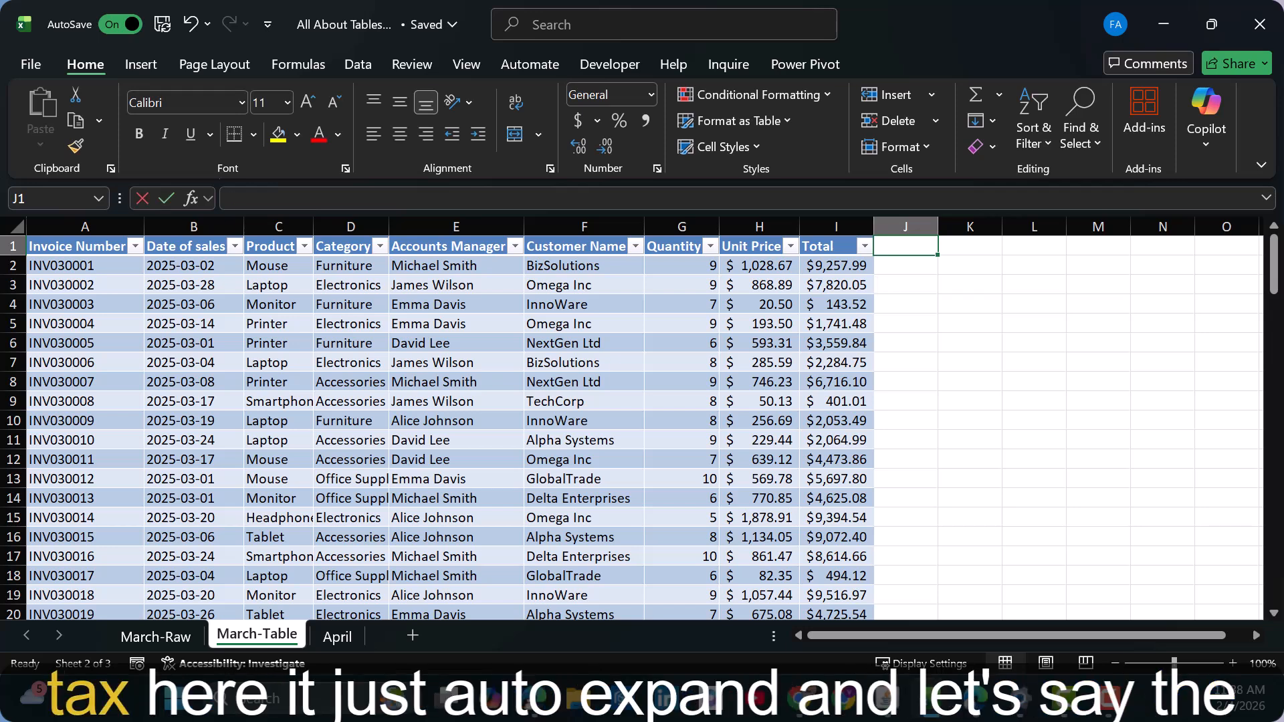
text(Tax)
key(Return)
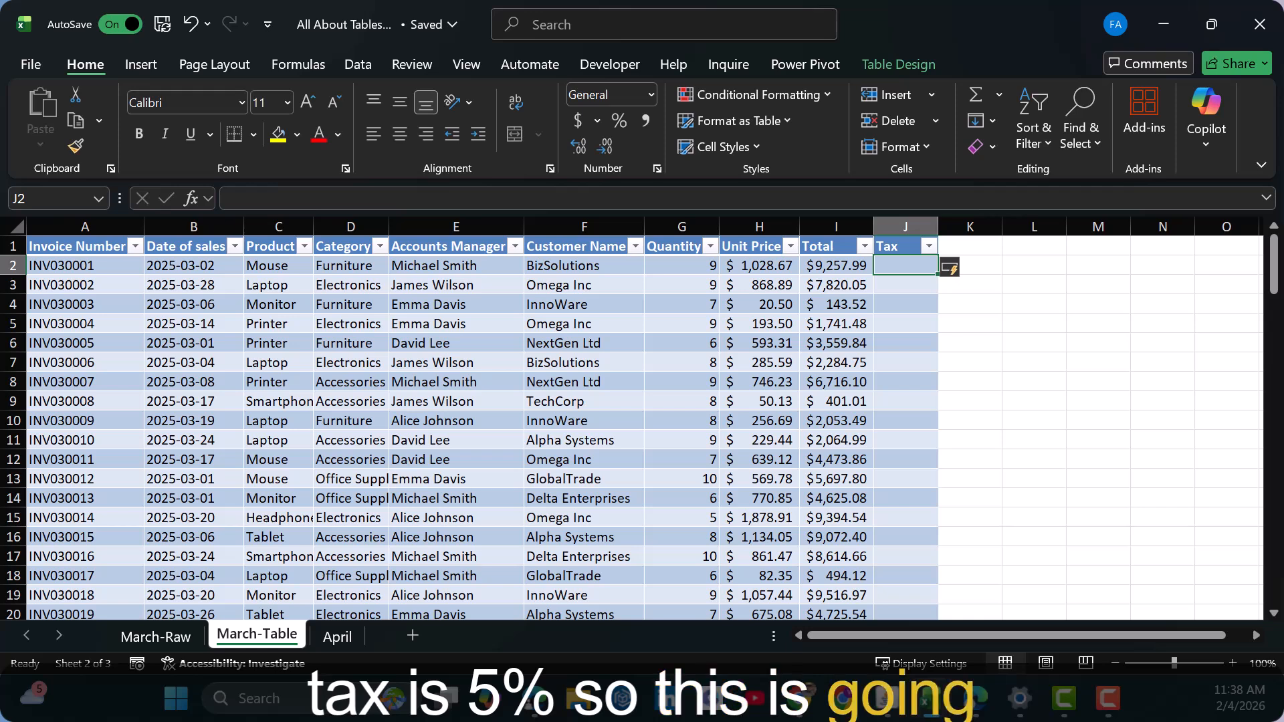
text(=)
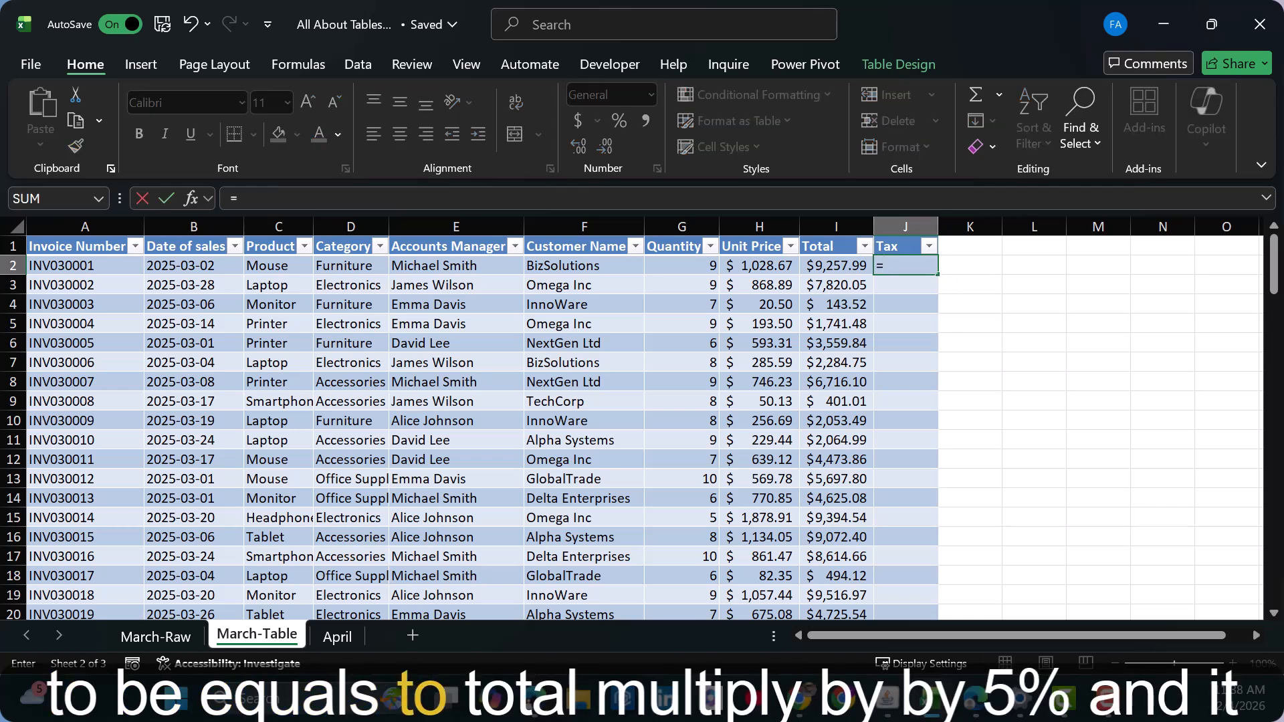
text(*)
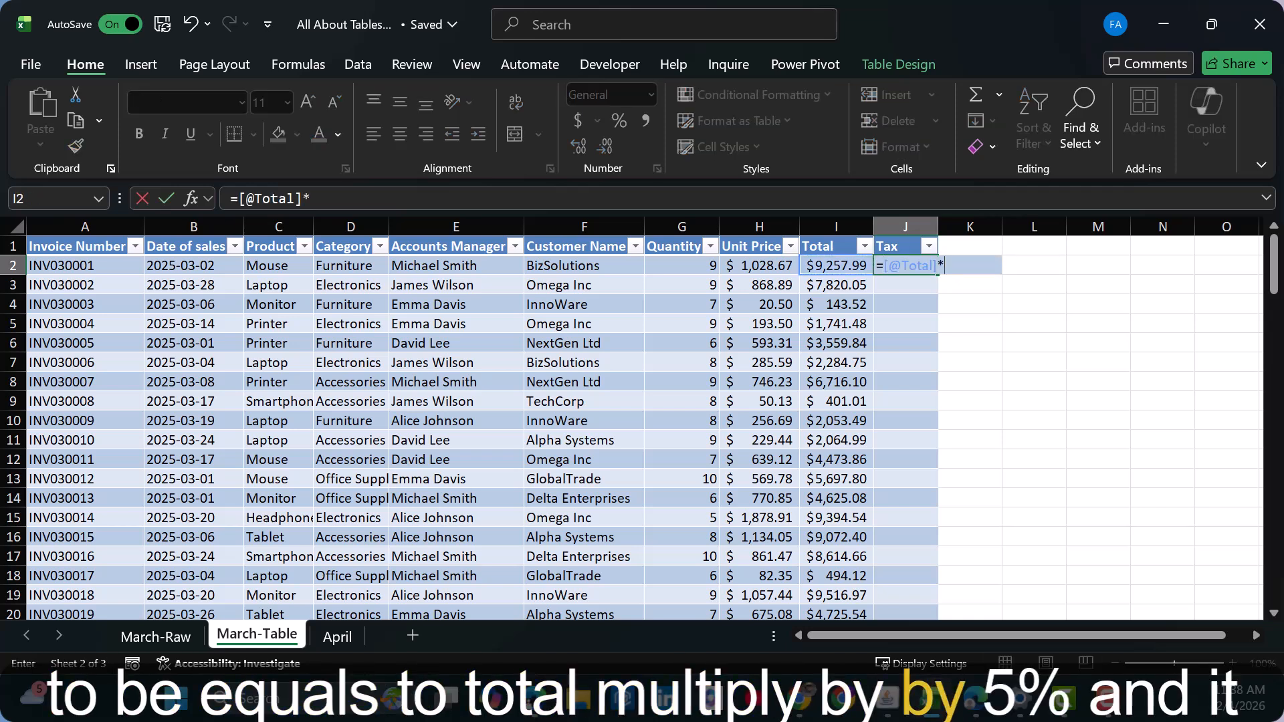
key(Return)
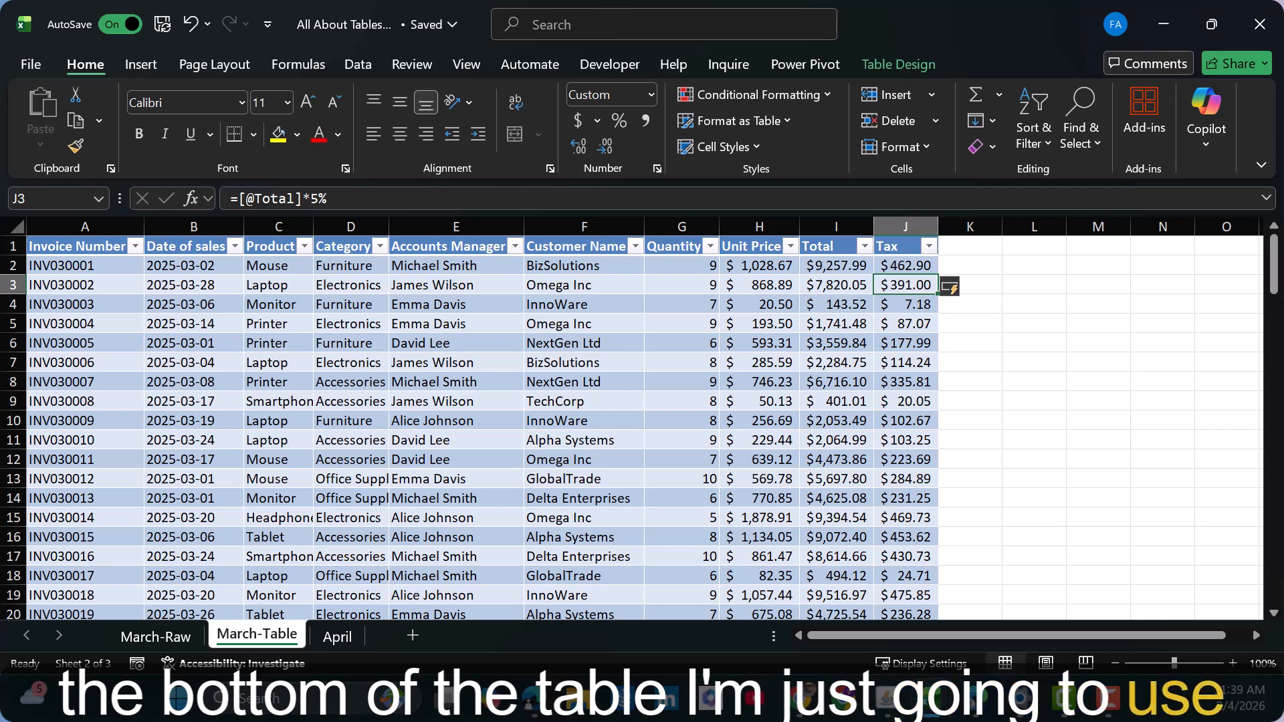
- Go to cell A116, the first empty row directly below the March table
click(85, 401)
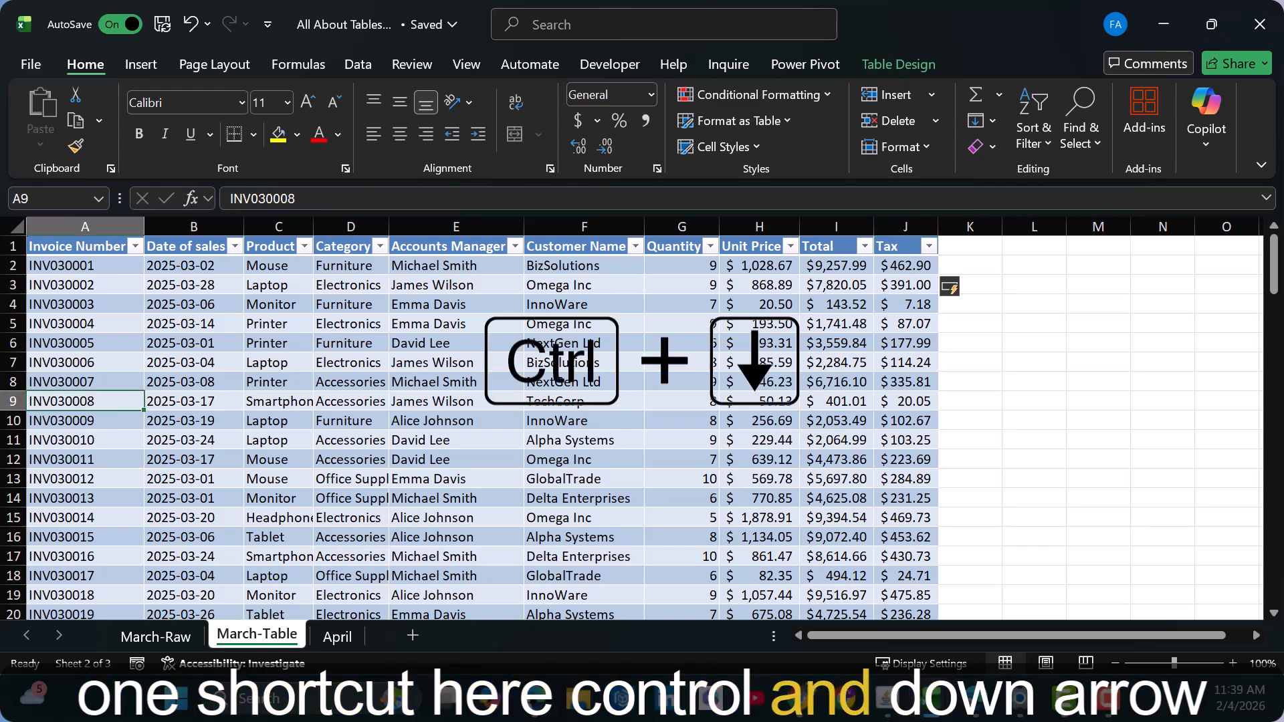
key(ctrl+Down)
key(Down)
key(Down)
key(Down)
key(Down)
key(Down)
key(Down)
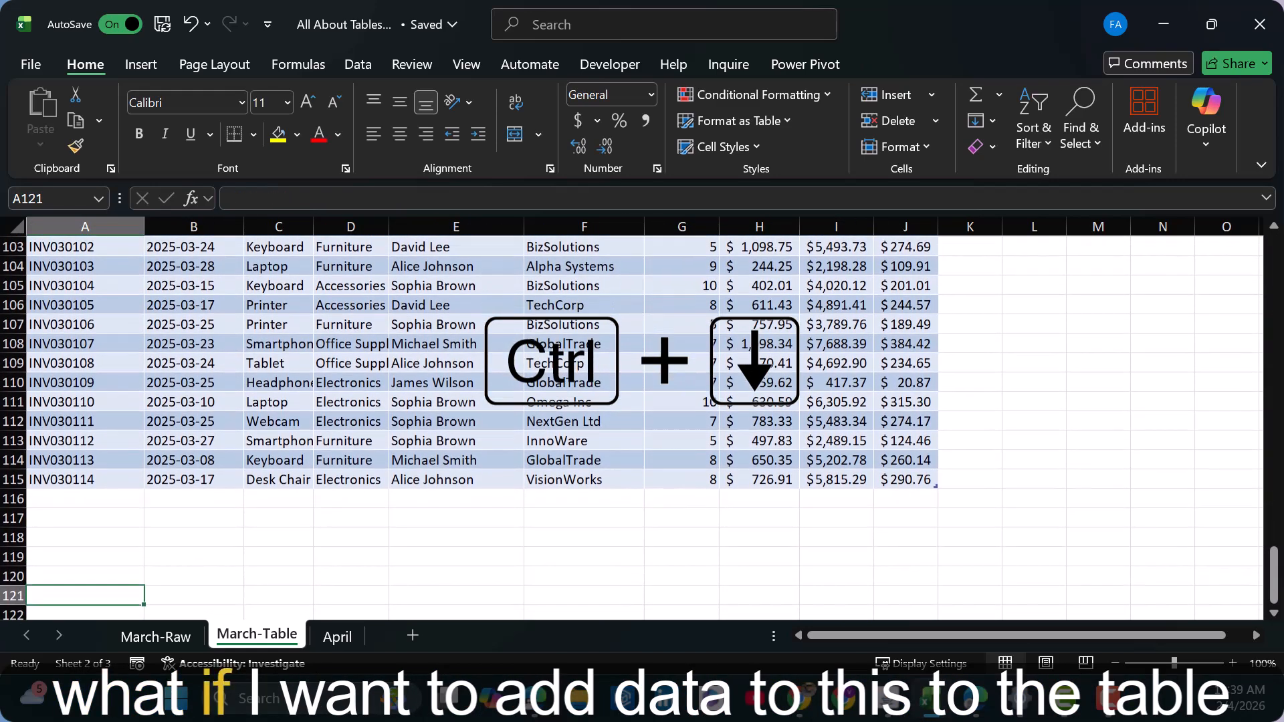
key(Up)
key(Up)
key(Up)
key(Up)
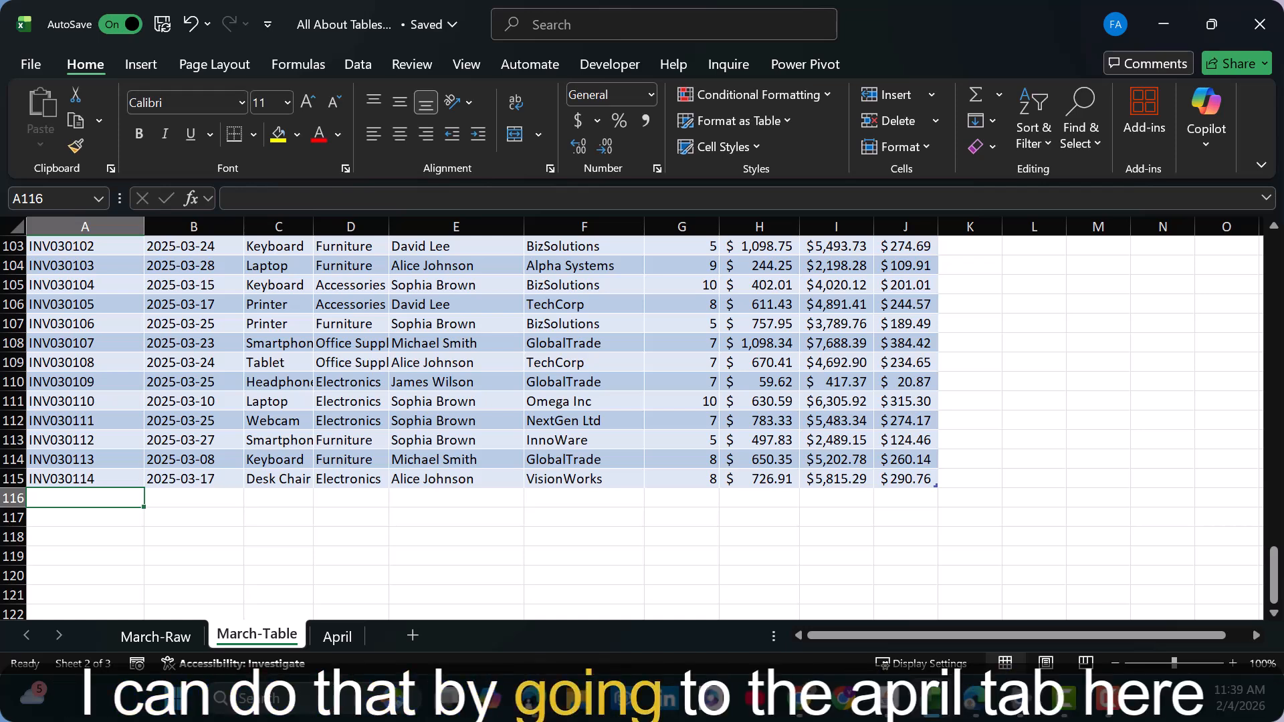
- Copy all the data rows of the April sheet, from A2 to H39, without the header row
key(ctrl+Page_Down)
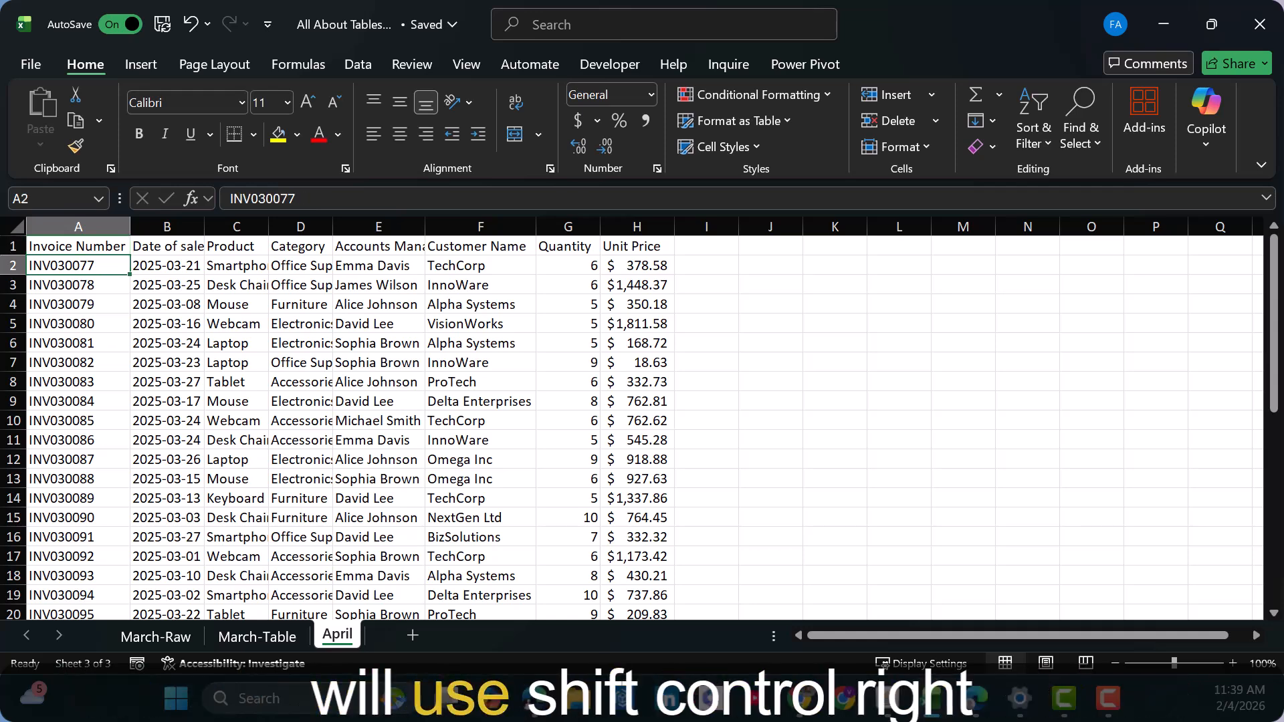
key(ctrl+shift+Right)
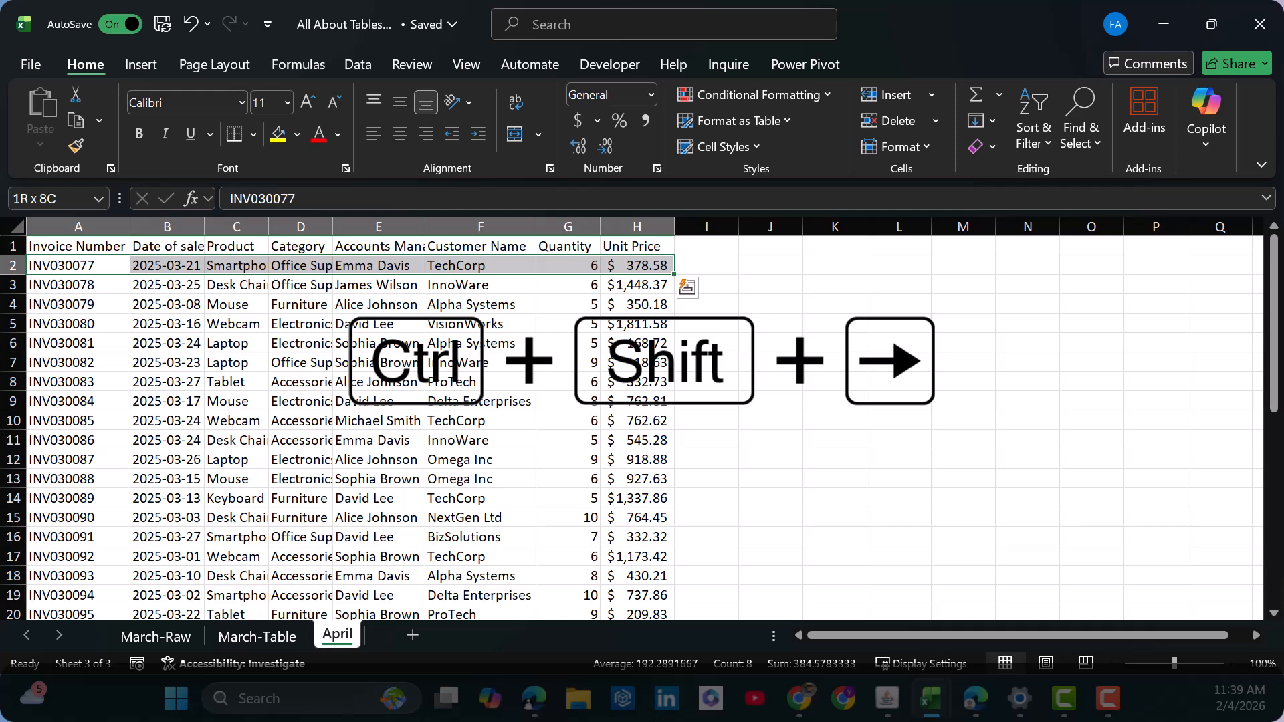
key(ctrl+shift+Down)
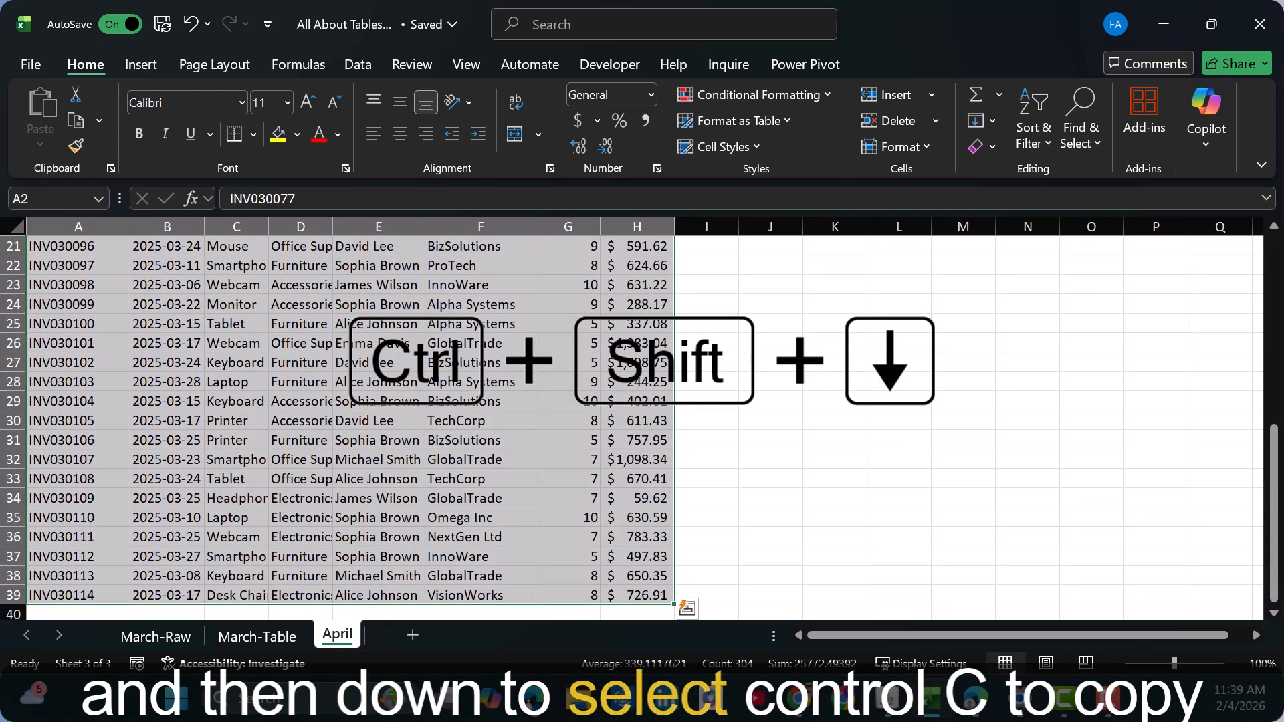
key(ctrl+c)
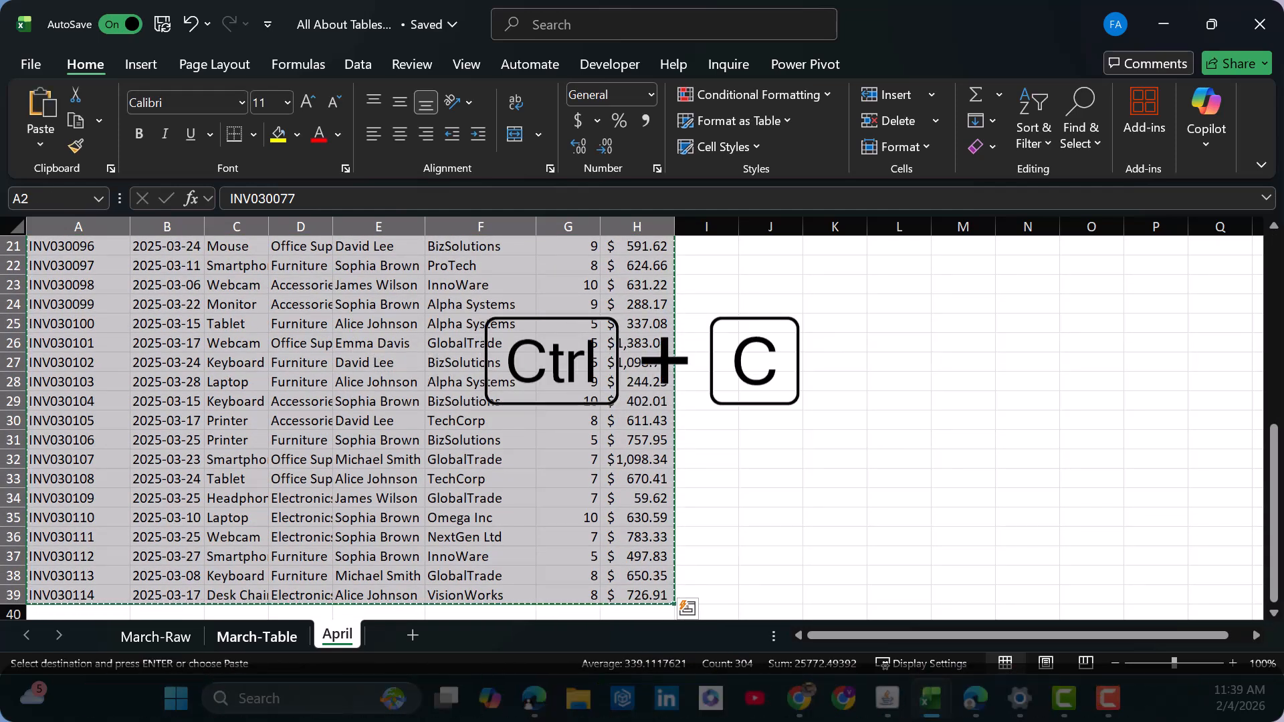
- Paste the copied April rows at A116 on March-Table and inspect the Total and Tax formulas in the added rows
key(ctrl+Page_Up)
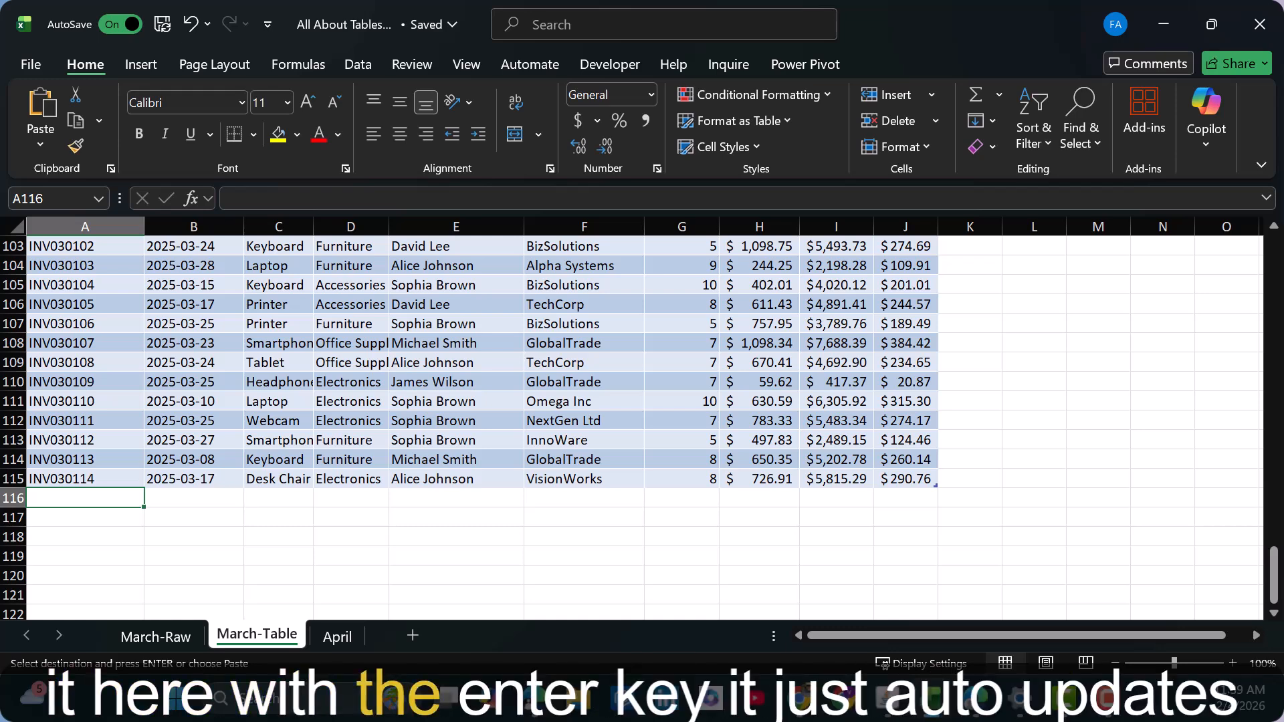
key(Return)
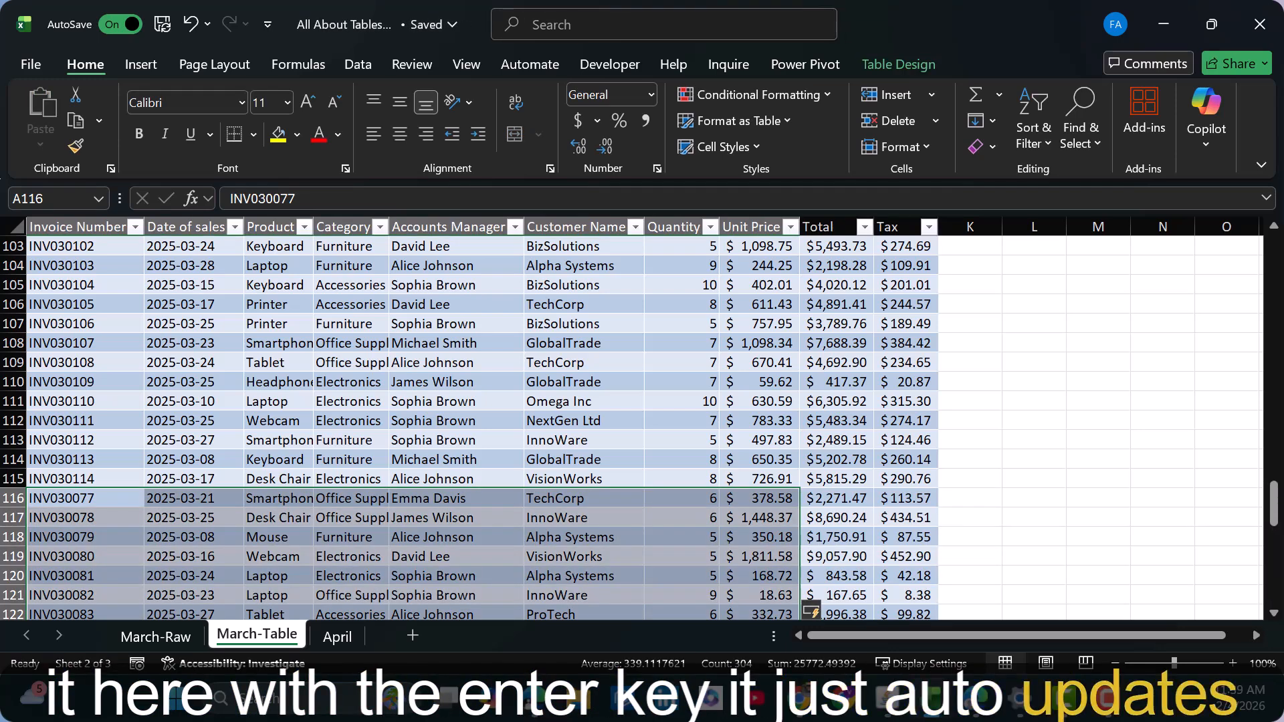
scroll(630, 428, down, 3)
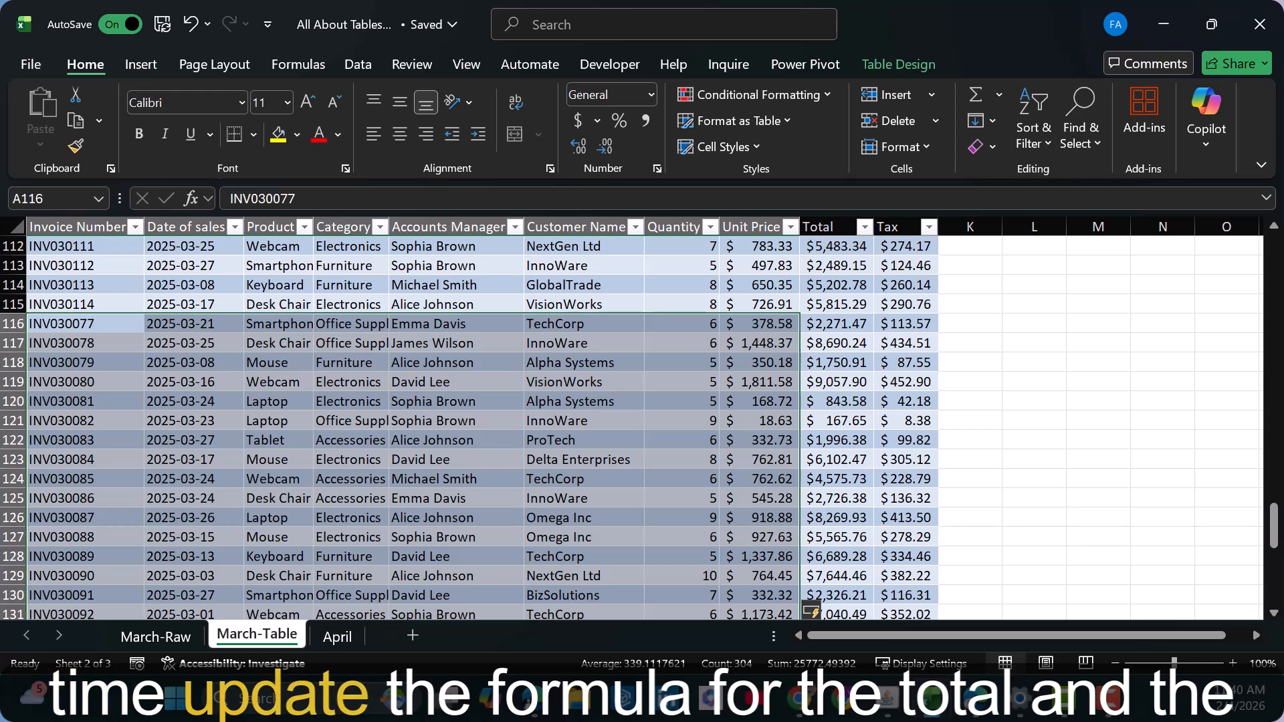
click(836, 323)
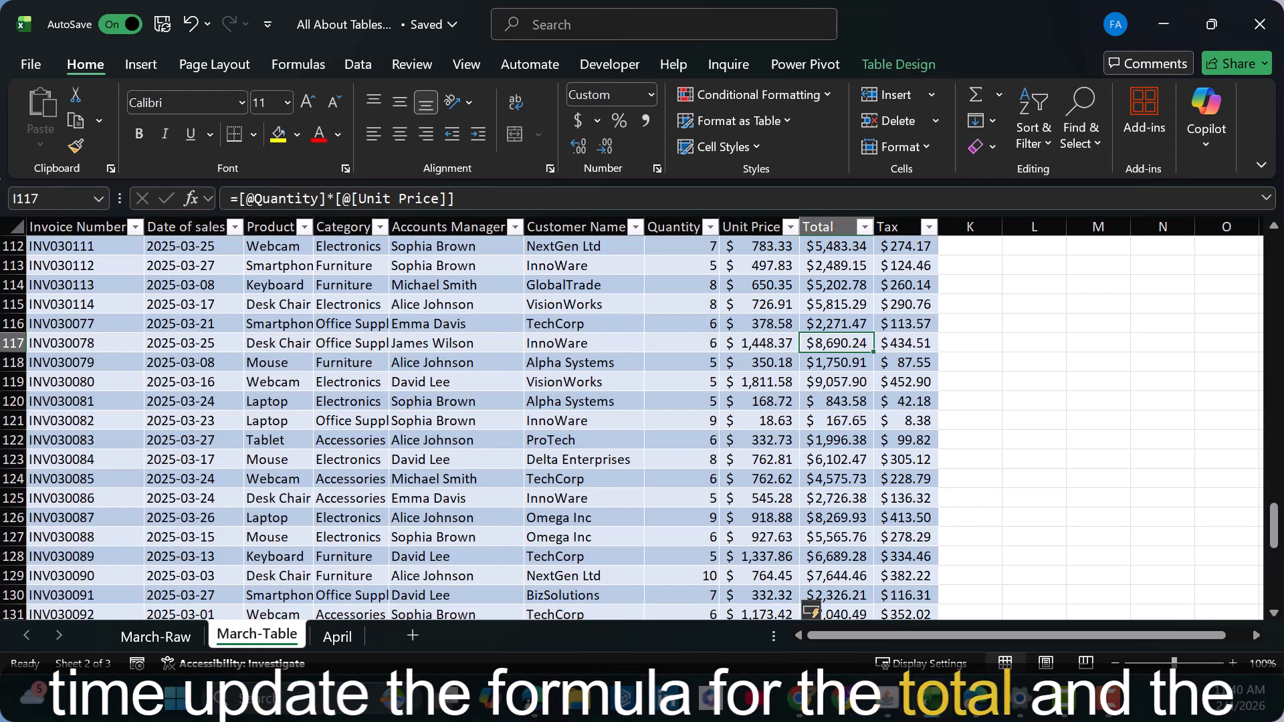
click(905, 324)
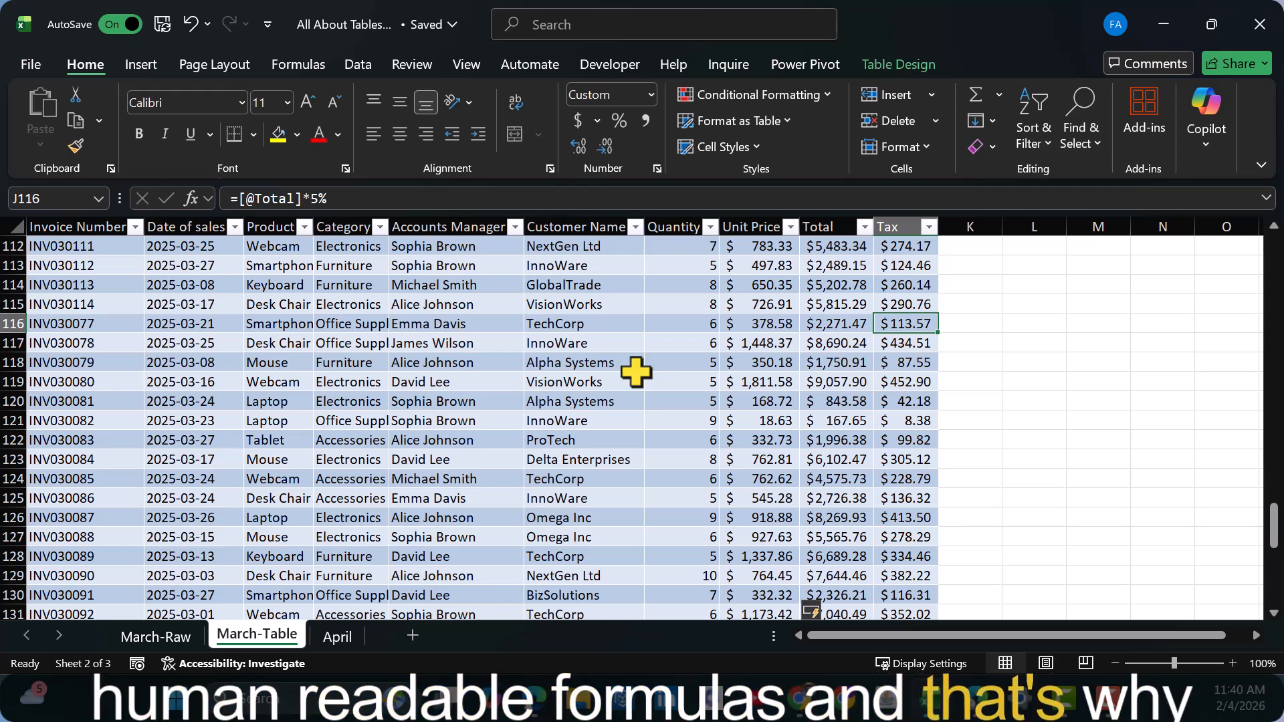
- Rename the table on the March-Table sheet as MonthSales
click(594, 323)
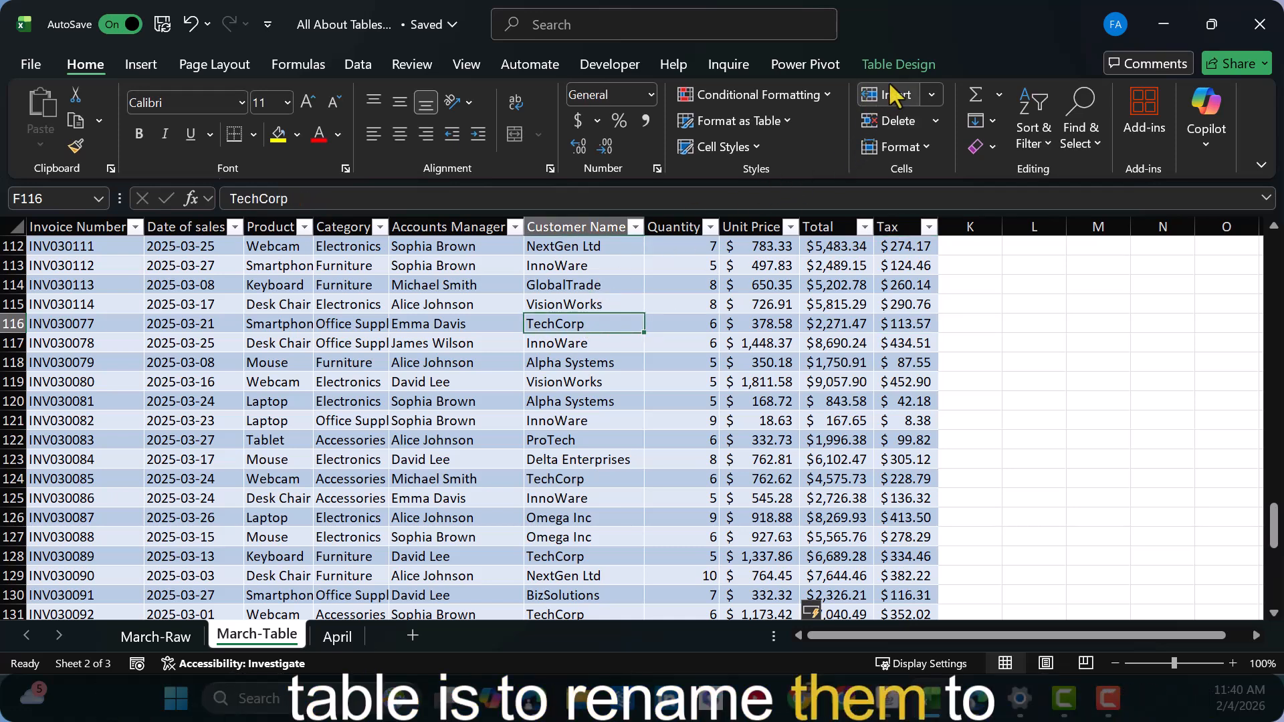
click(900, 67)
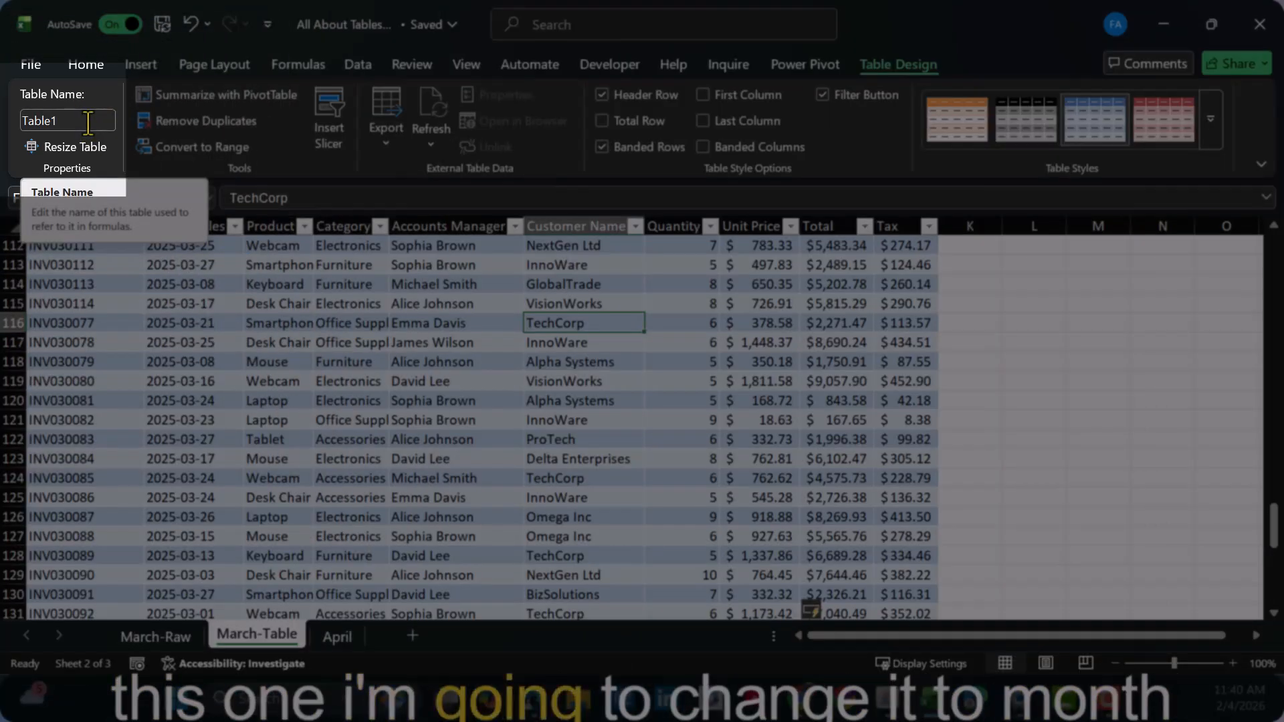
click(89, 122)
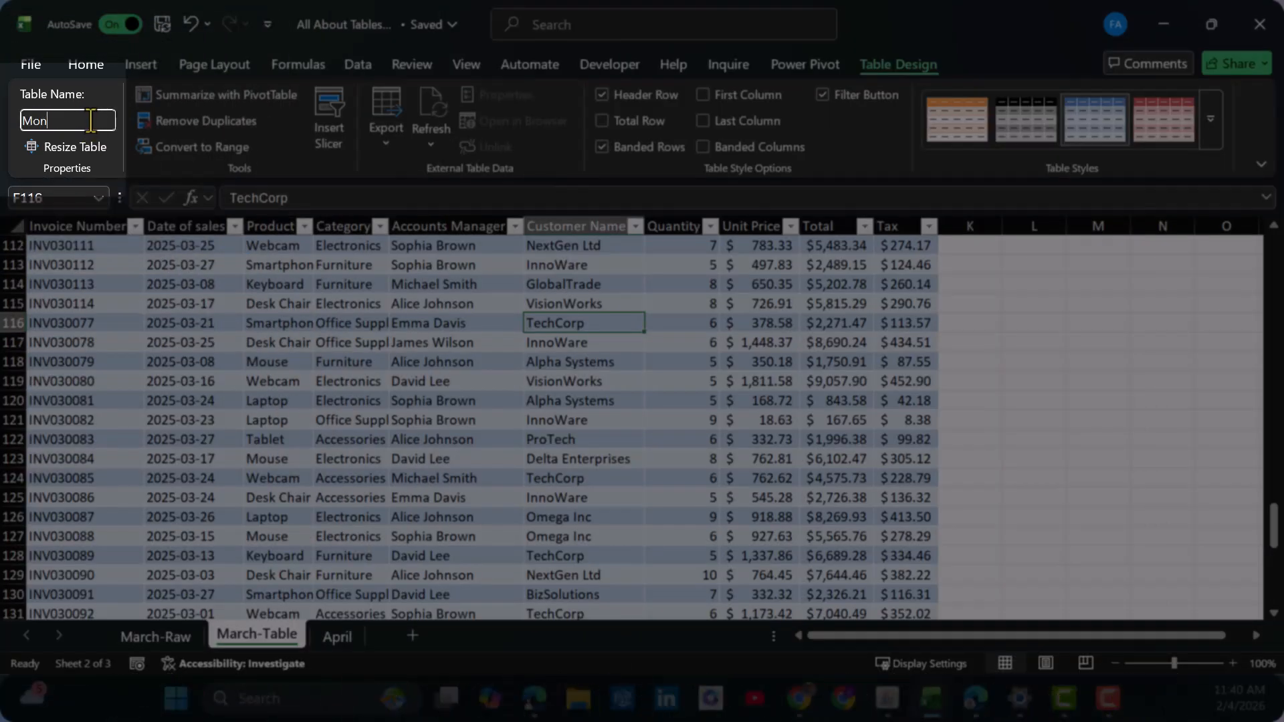
text(MonthSales)
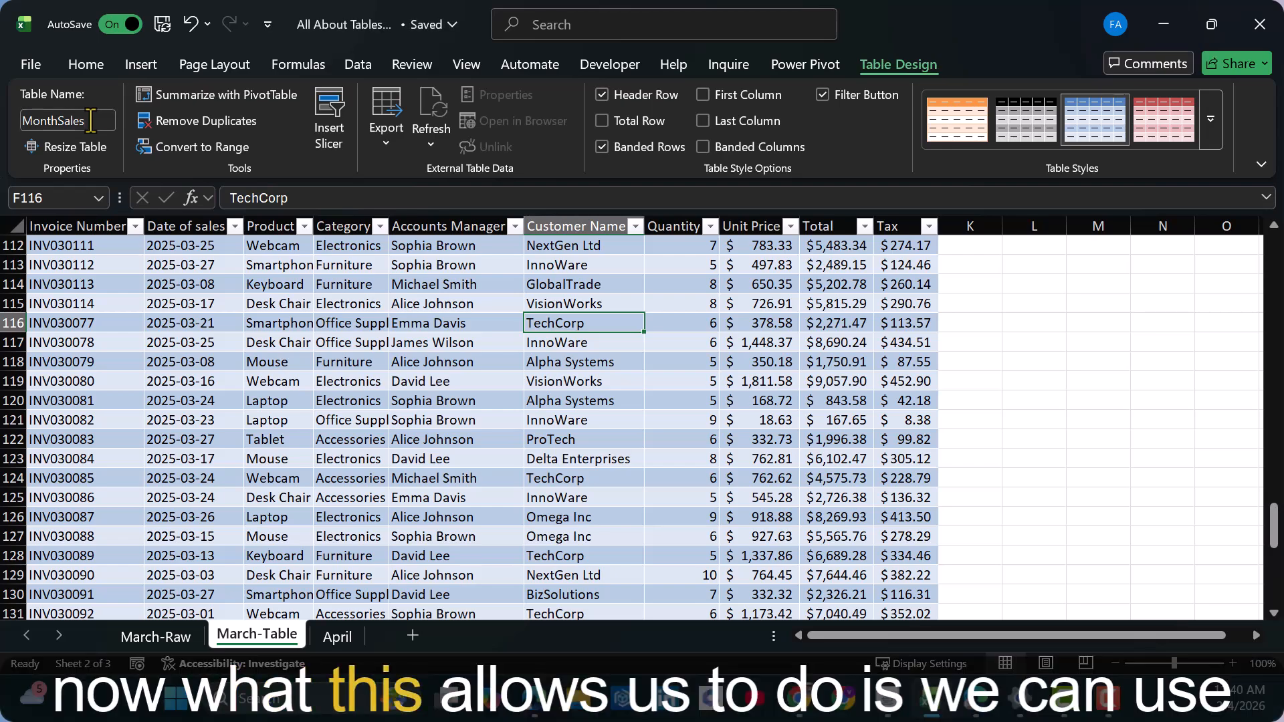
- Start a SUM formula in cell M2 of the March-Table sheet with the MonthSales table as its reference
scroll(890, 337, up, 20)
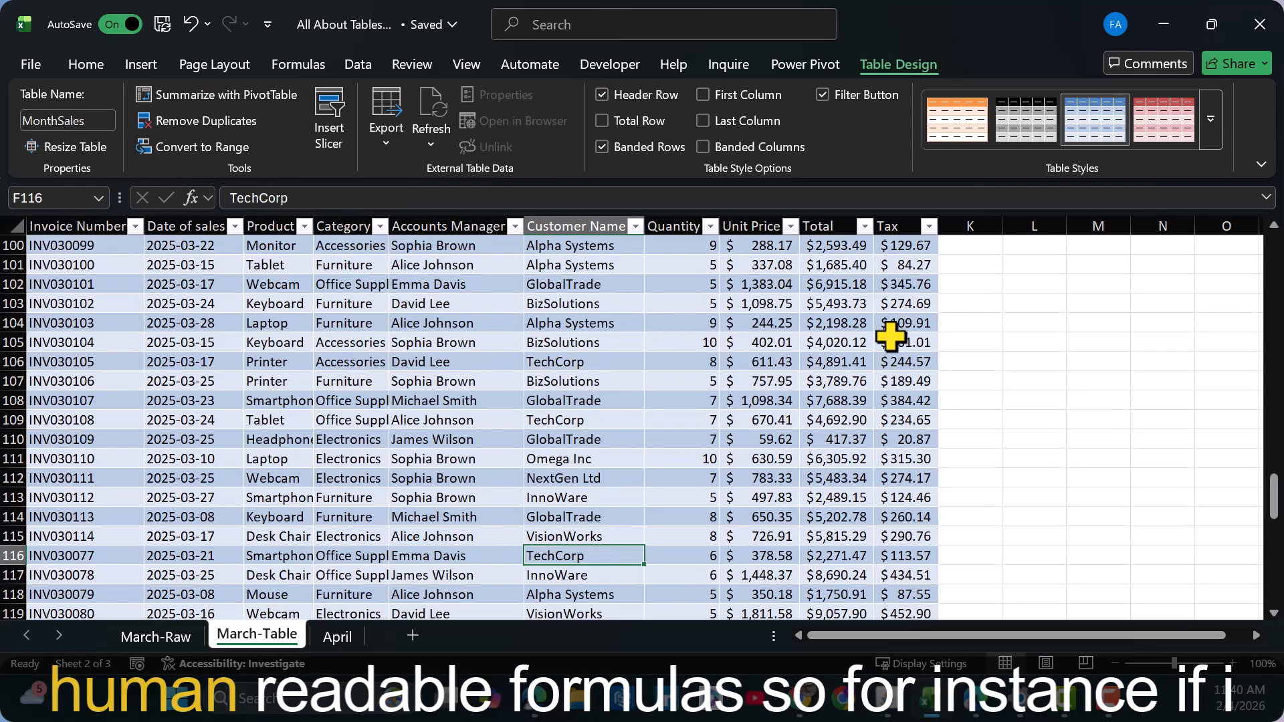
scroll(889, 336, up, 15)
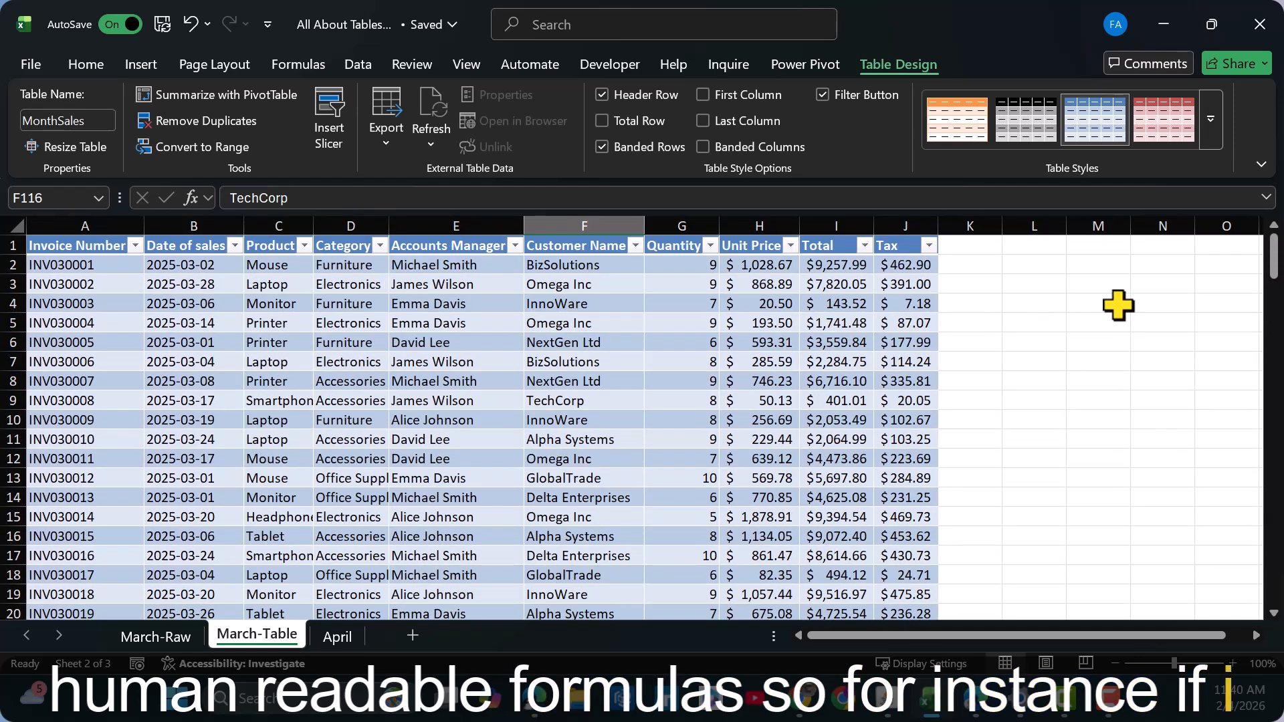
click(1091, 268)
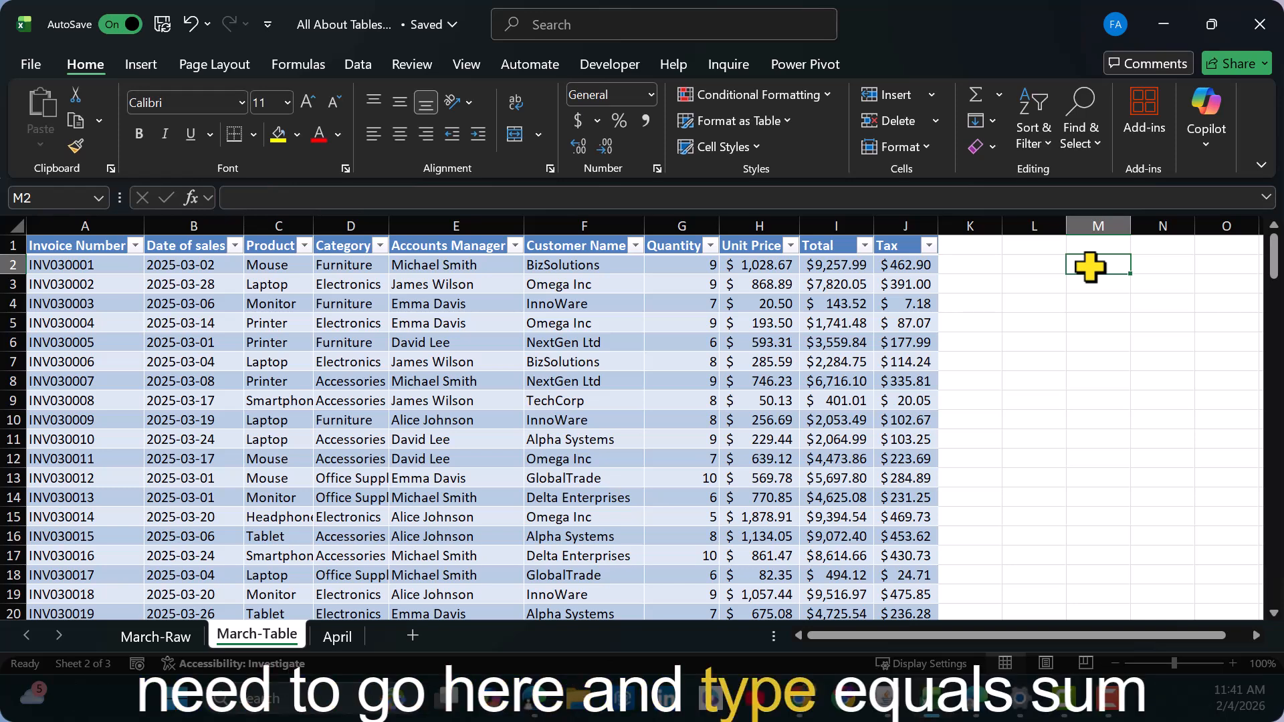
text(=sum)
key(Tab)
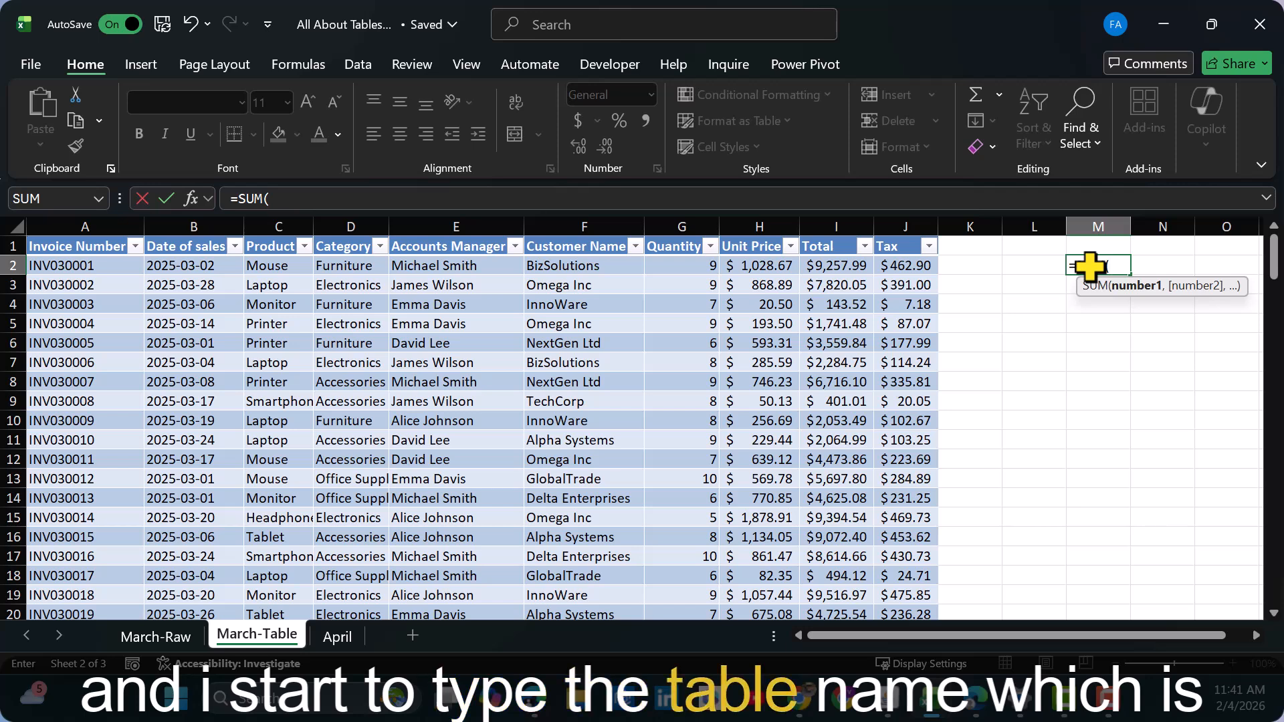
text(mon)
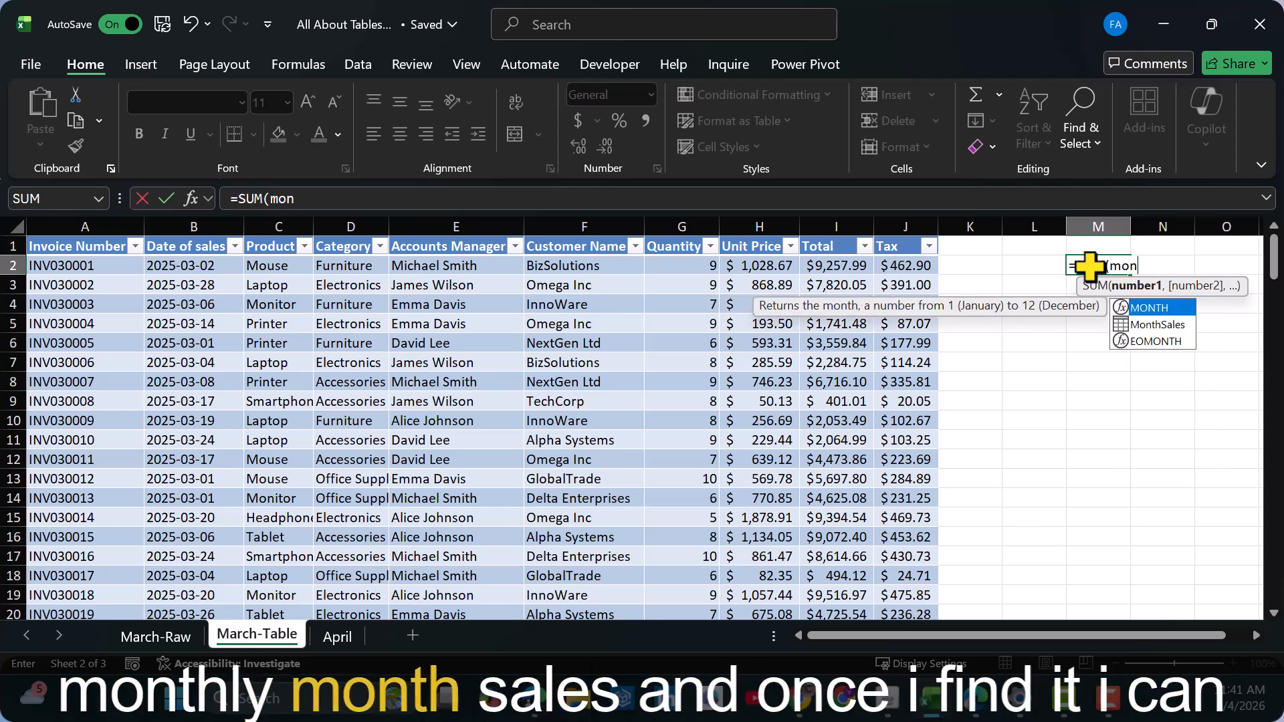
key(Down)
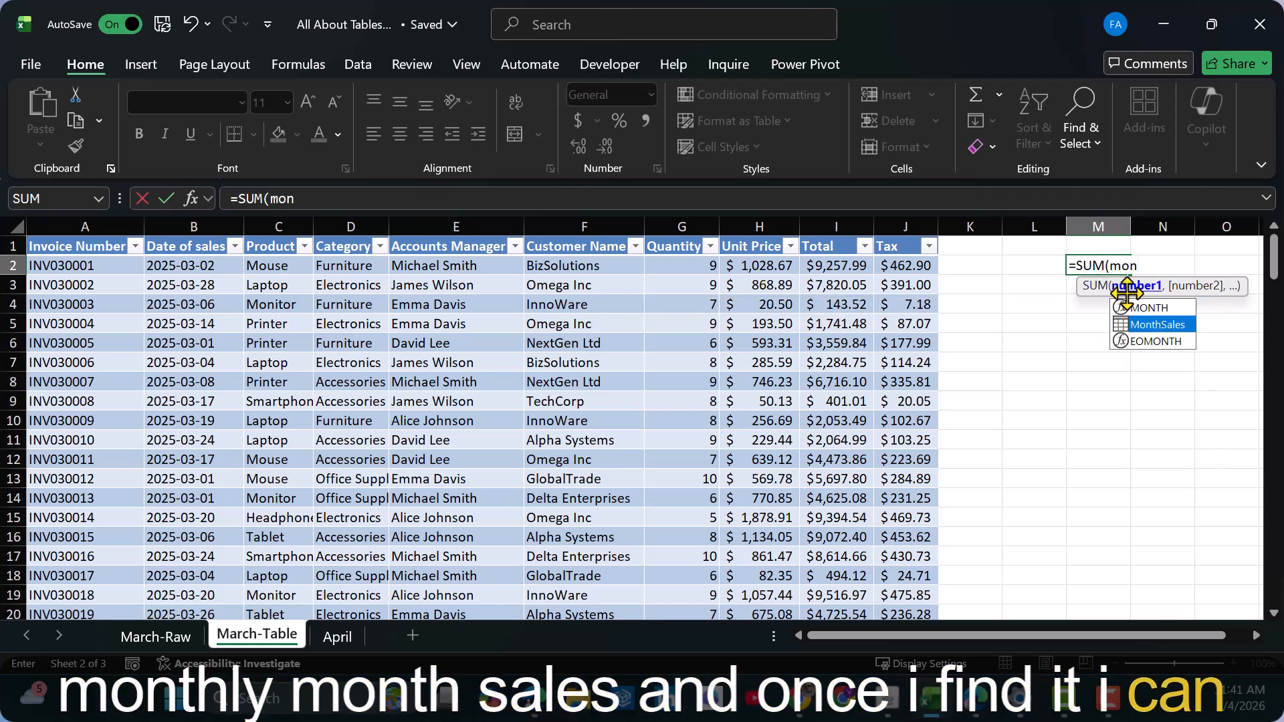
double_click(1156, 323)
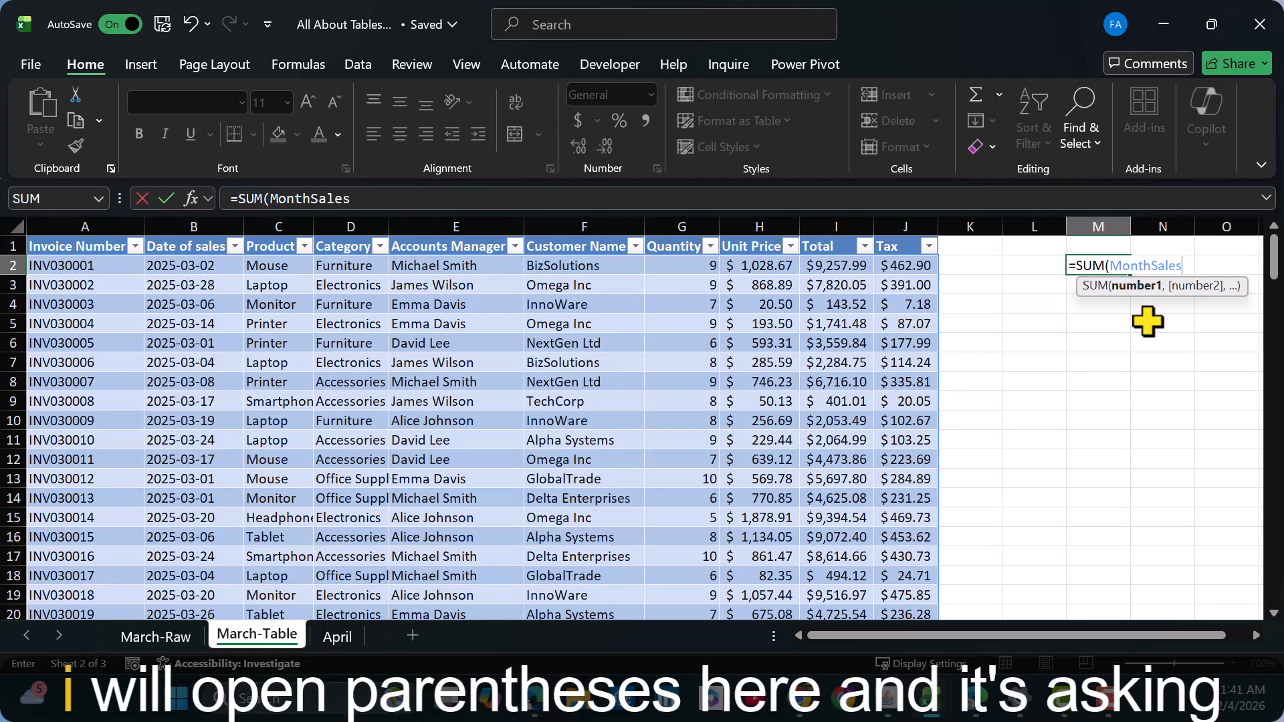
- Complete the M2 formula with the table's Quantity column as =SUM(MonthSales[Quantity]) and inspect the entered formula
text([)
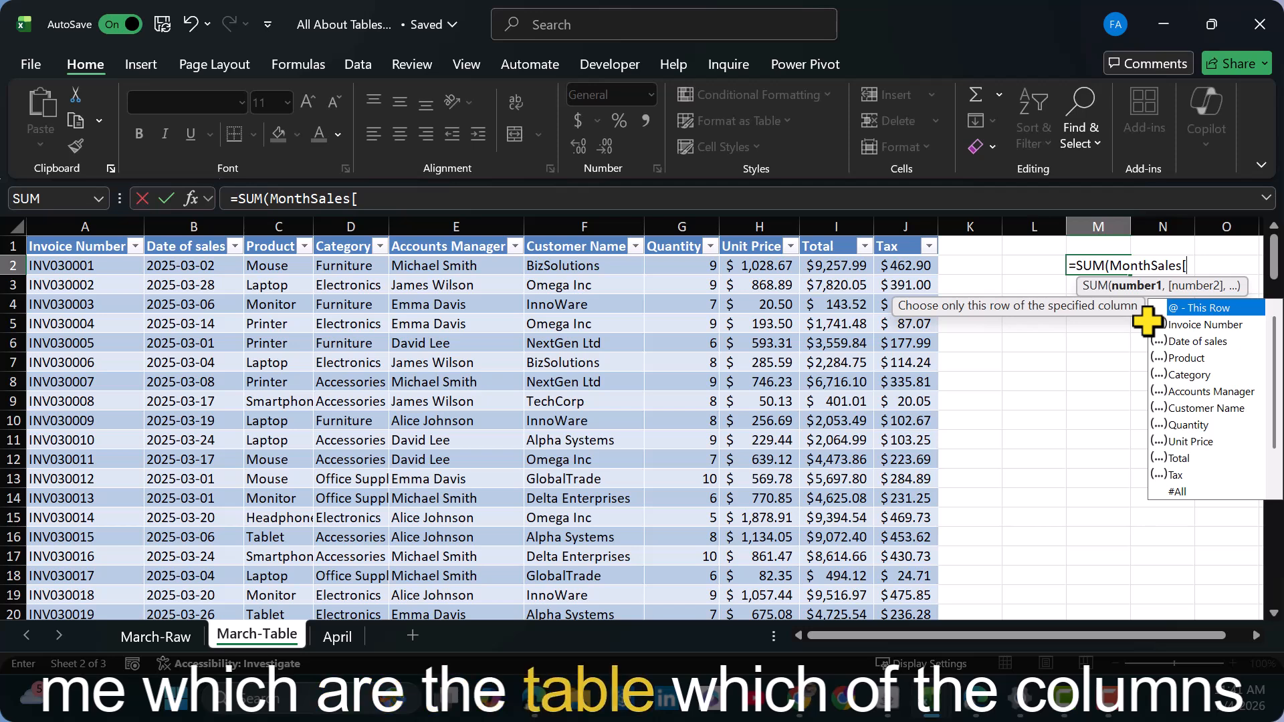
double_click(1182, 424)
key(Return)
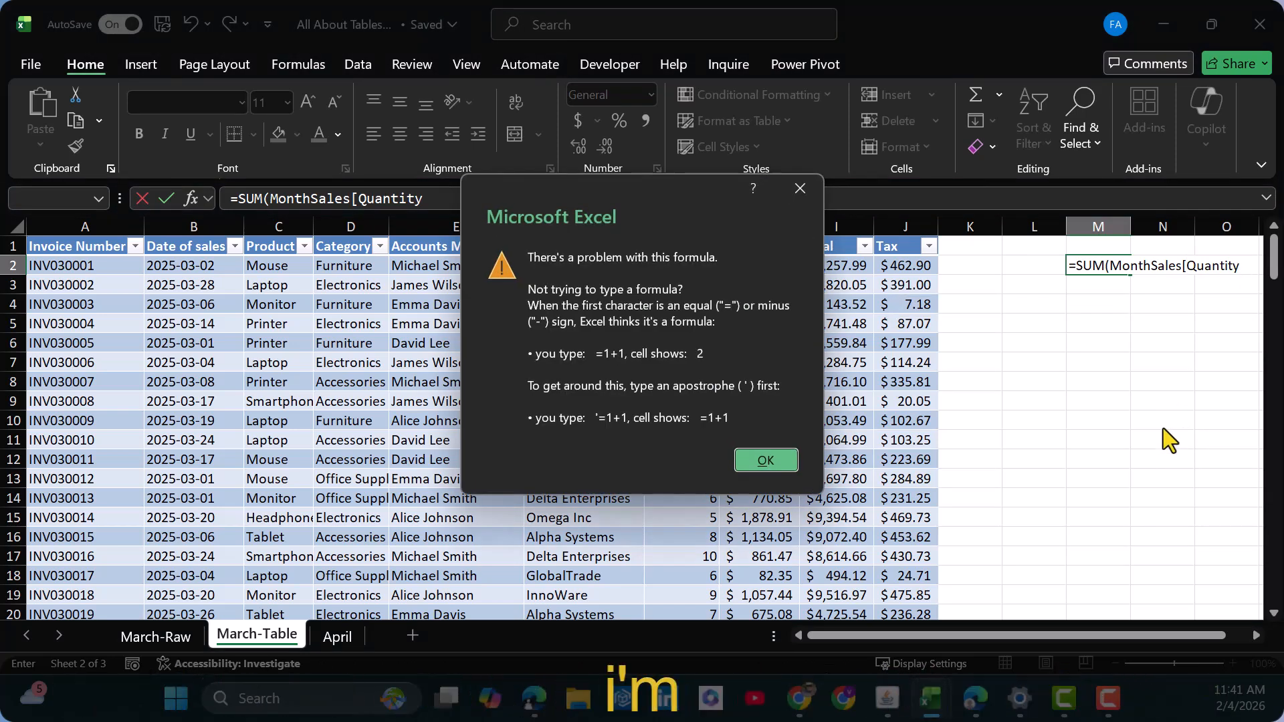
click(765, 460)
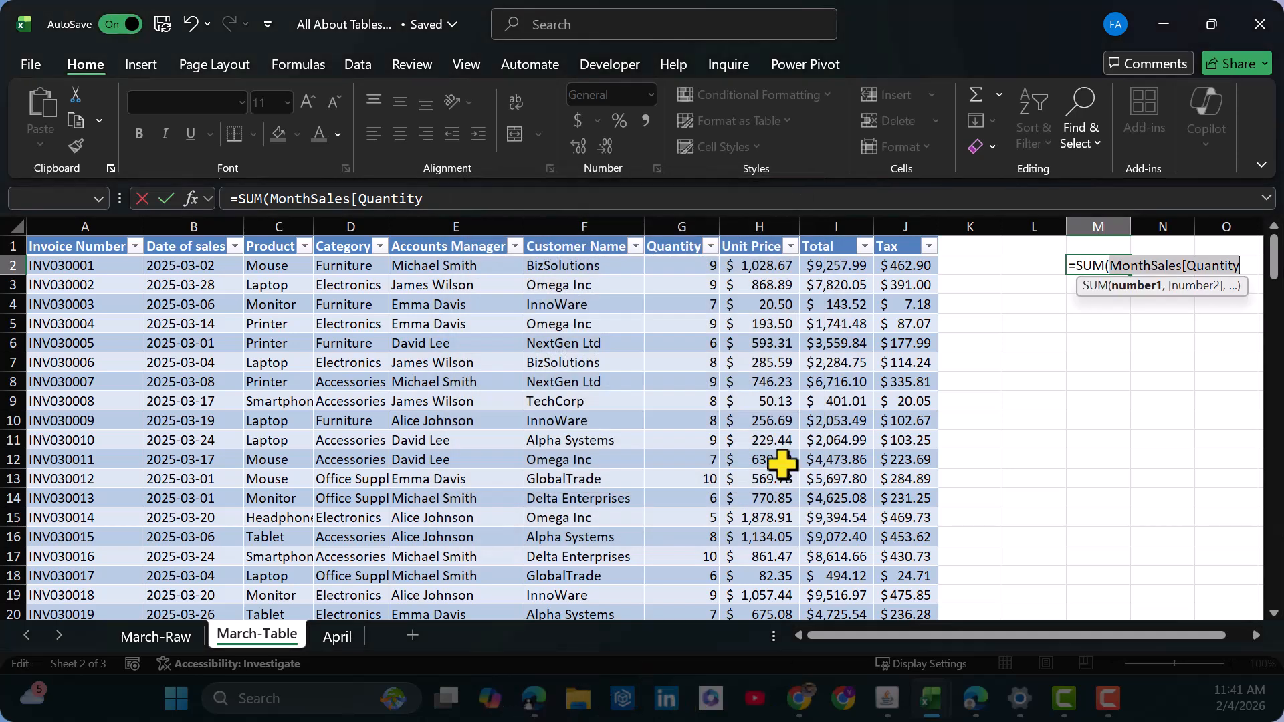
click(1249, 265)
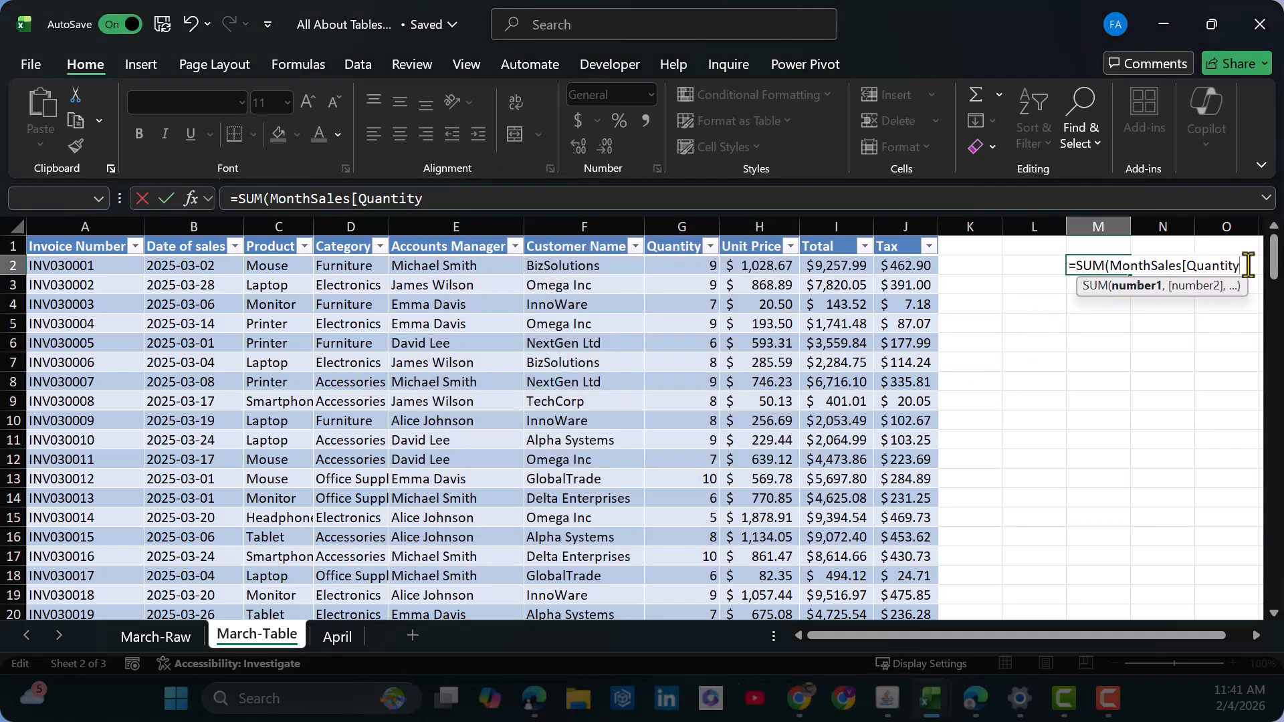
text(])
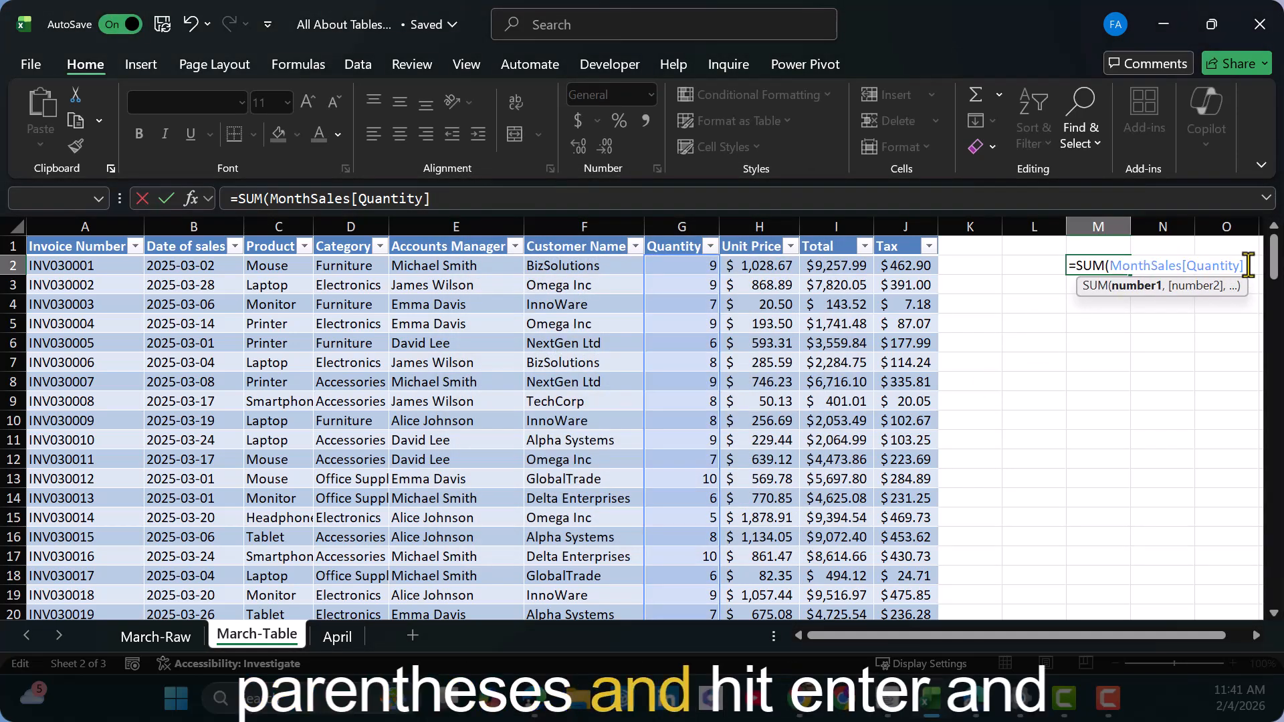
key(Return)
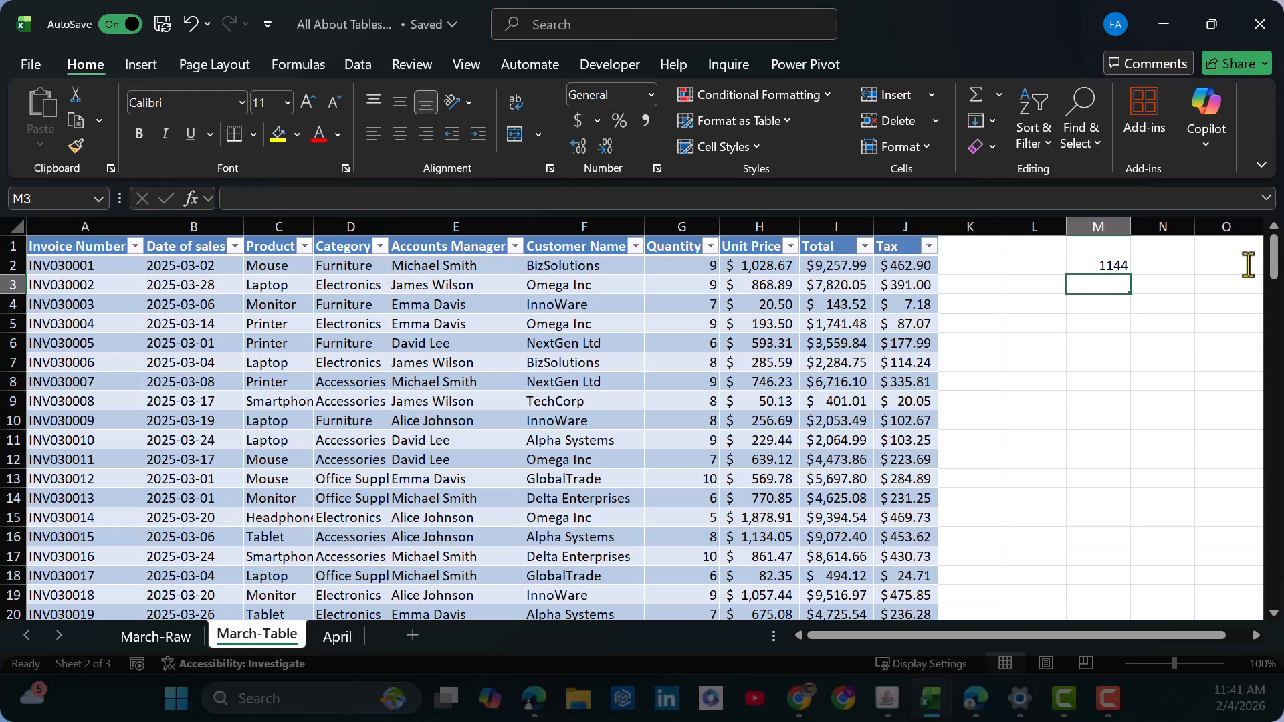
key(Up)
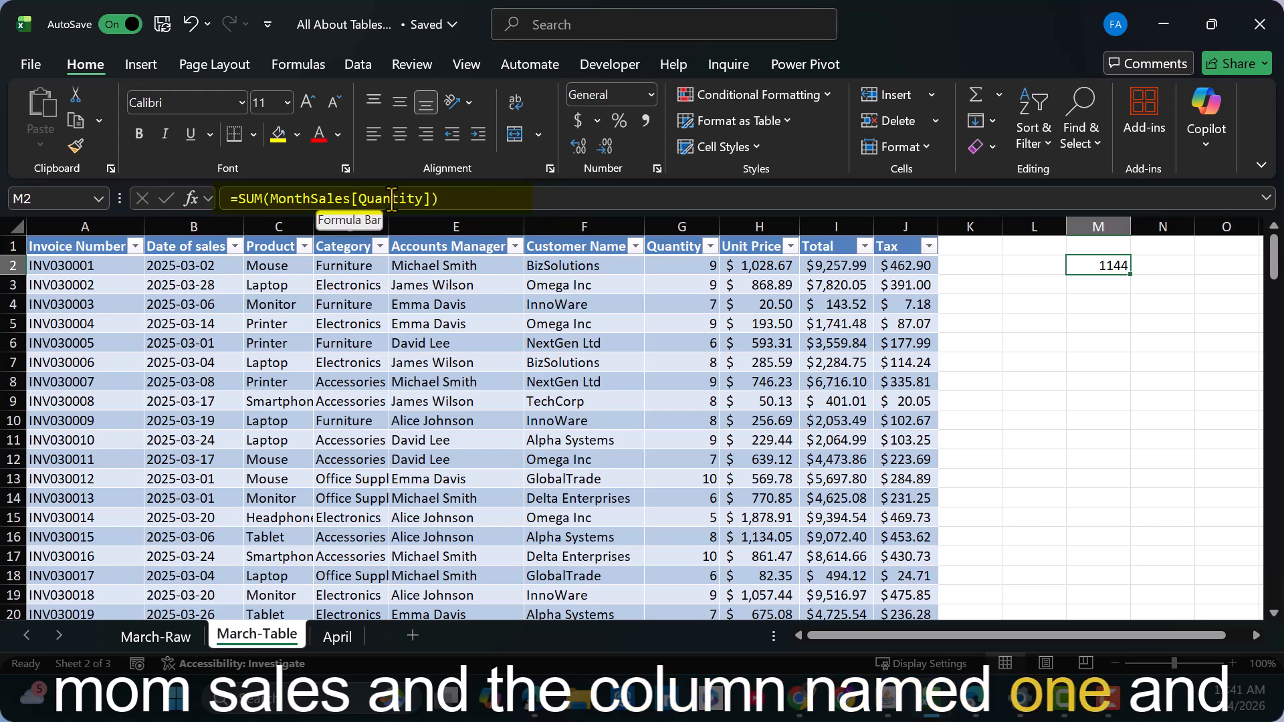
- Select all Quantity values from G2 down to check their sum against the formula result in M2
click(709, 266)
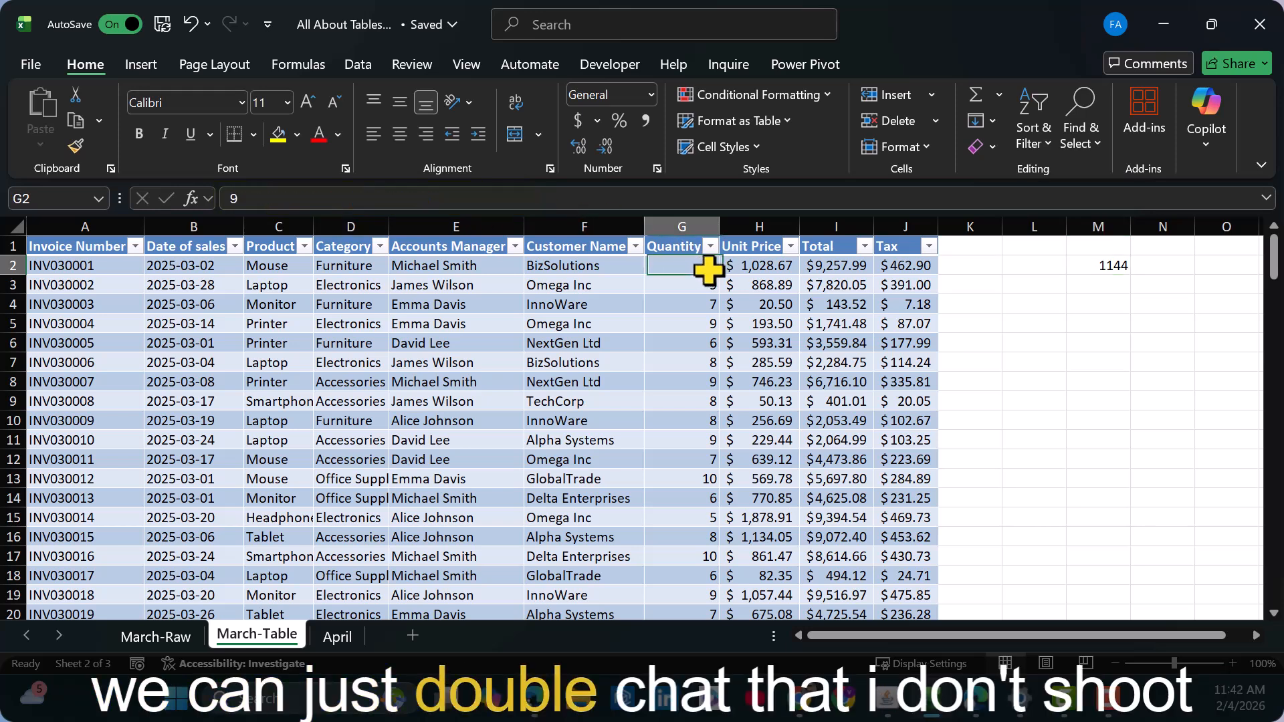
key(ctrl+shift+Down)
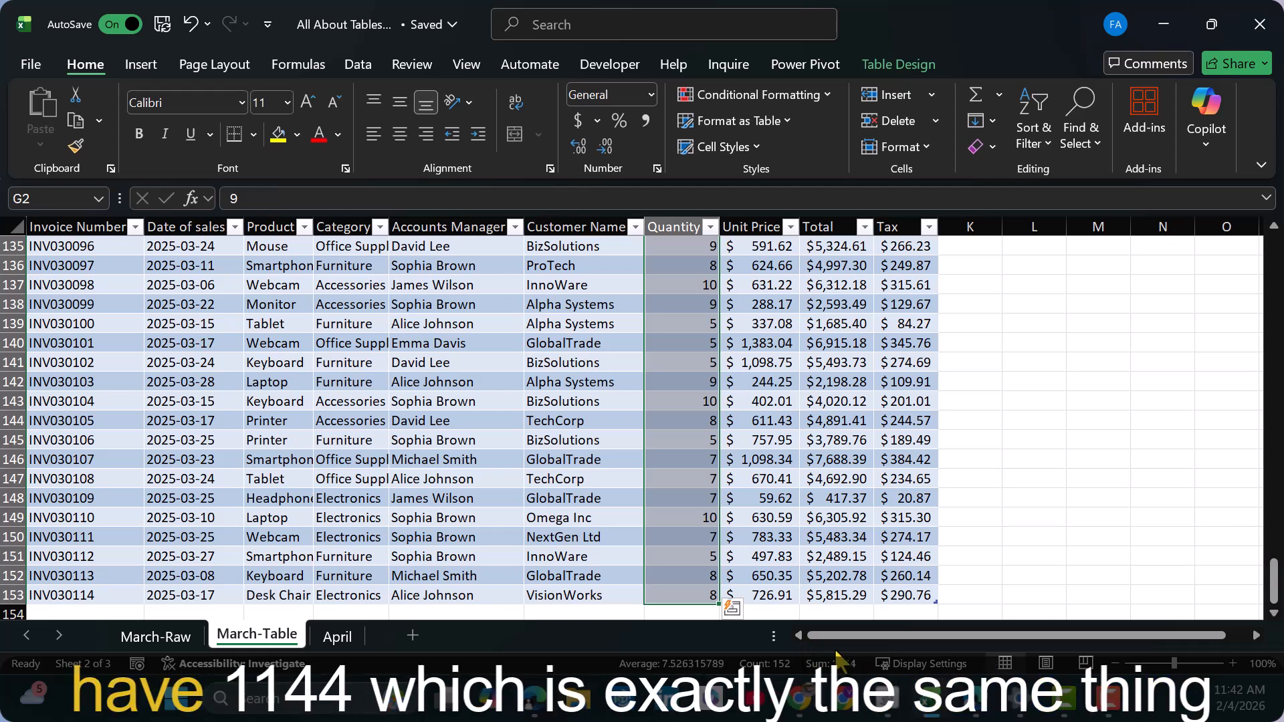
click(1096, 441)
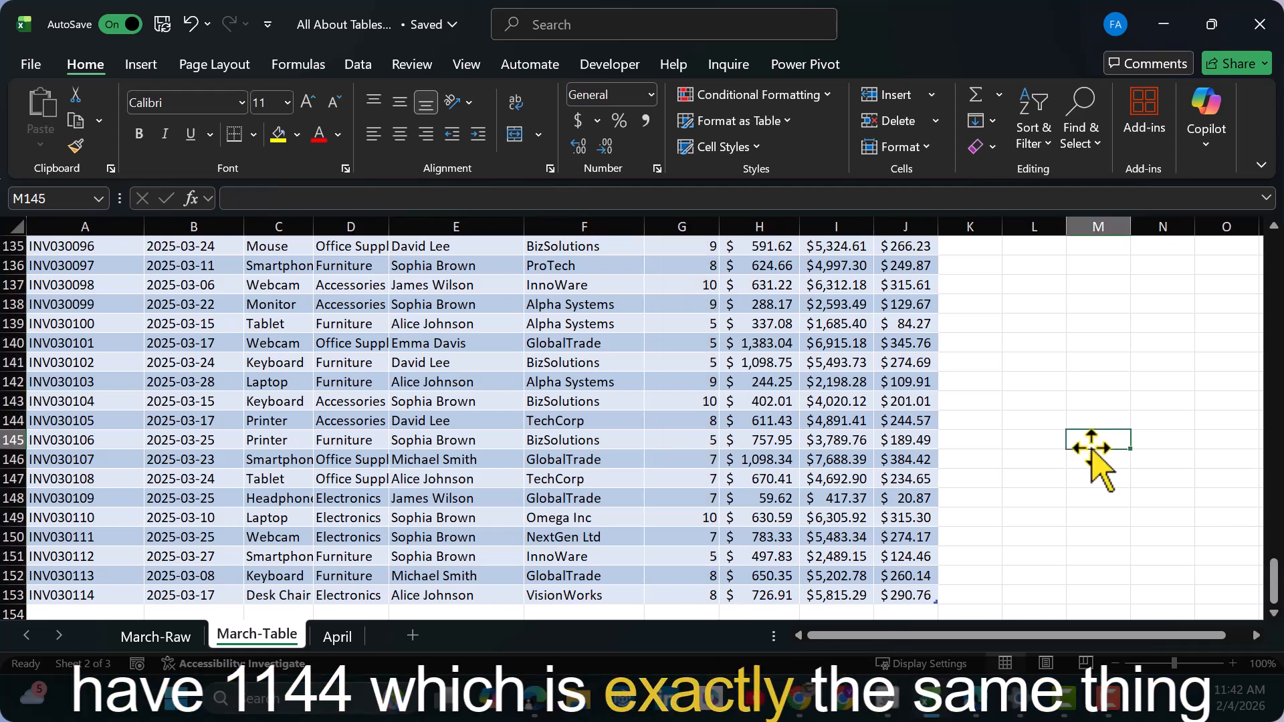
key(ctrl+Up)
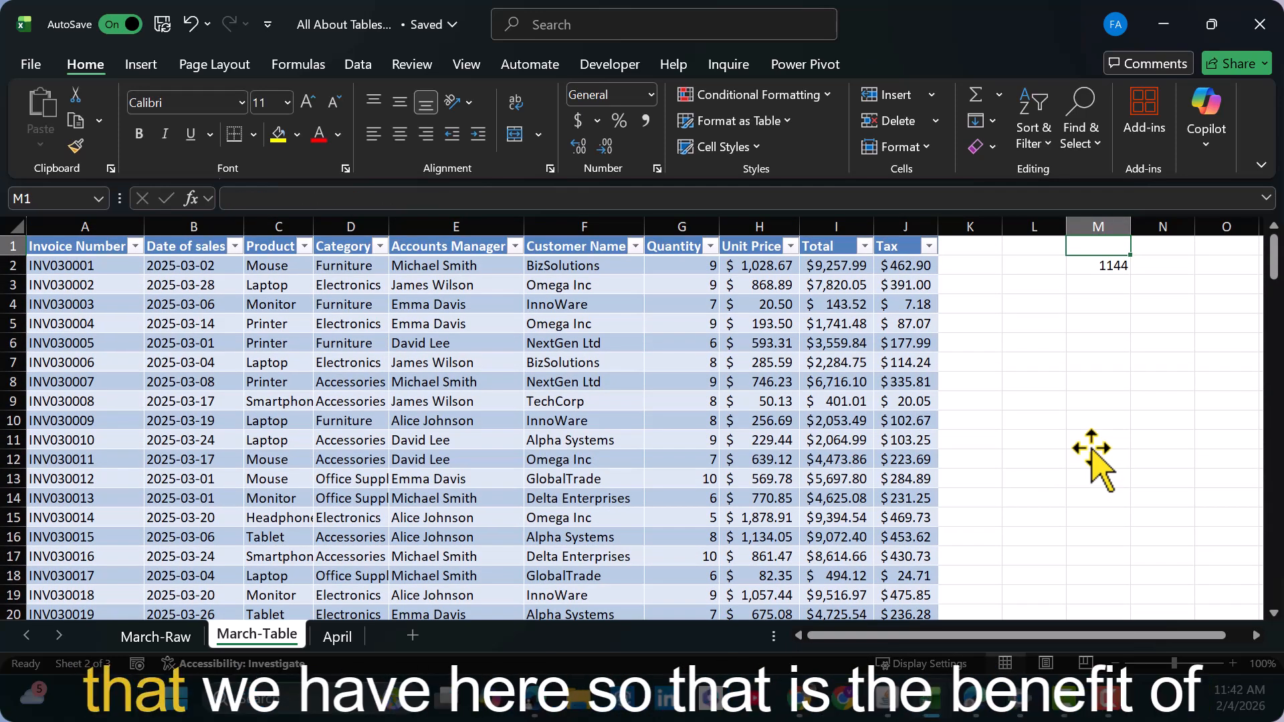
key(Down)
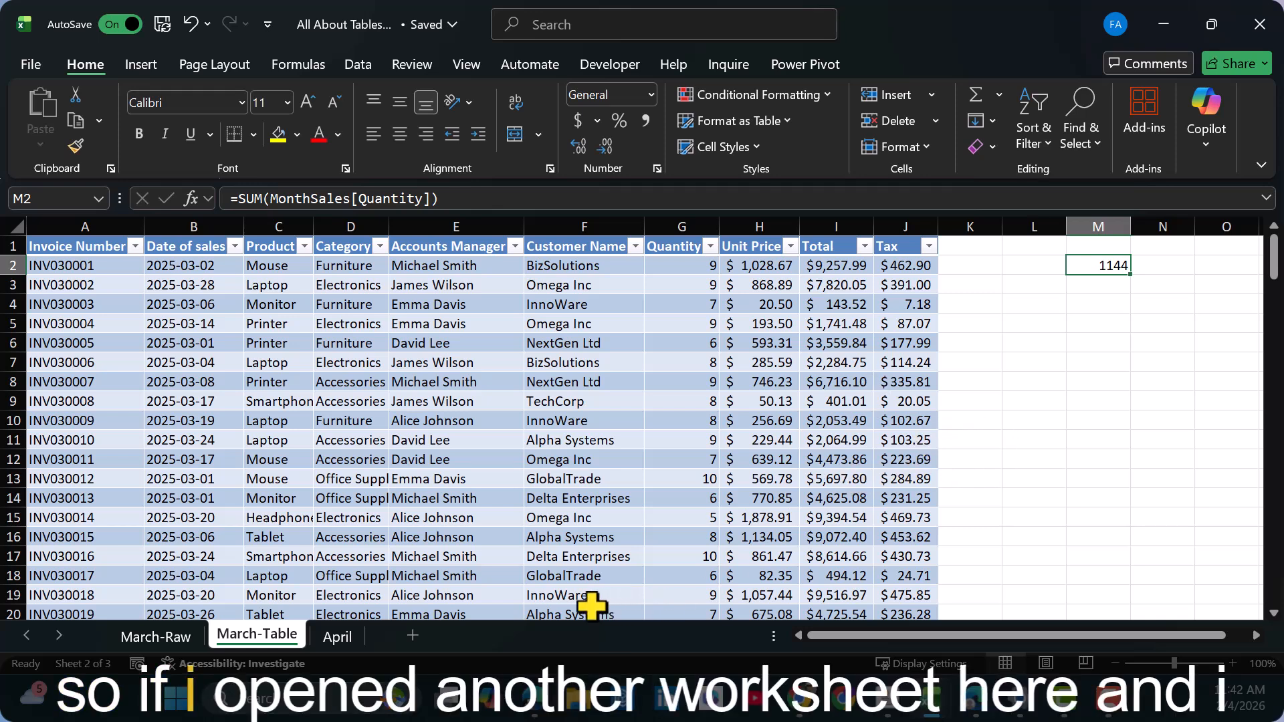
- Add a new worksheet and start a SUM formula in its cell H5 that references the MonthSales table
click(423, 636)
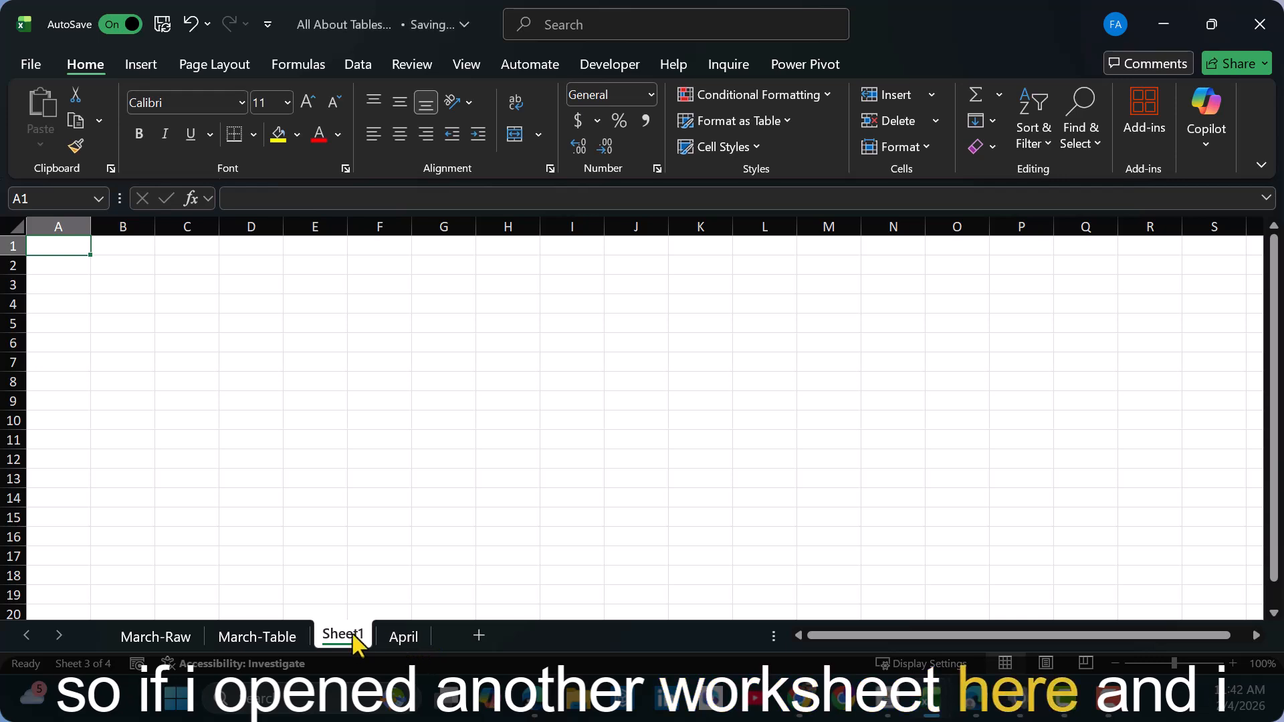
click(478, 323)
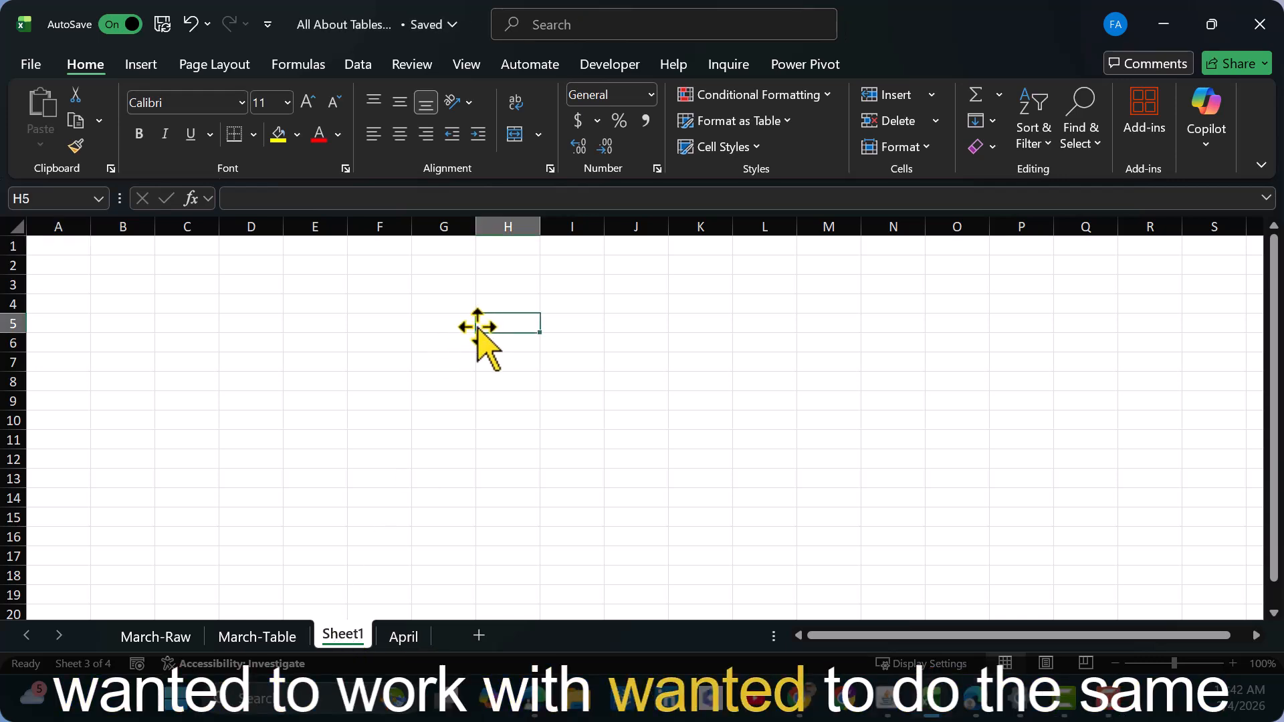
text(=sun)
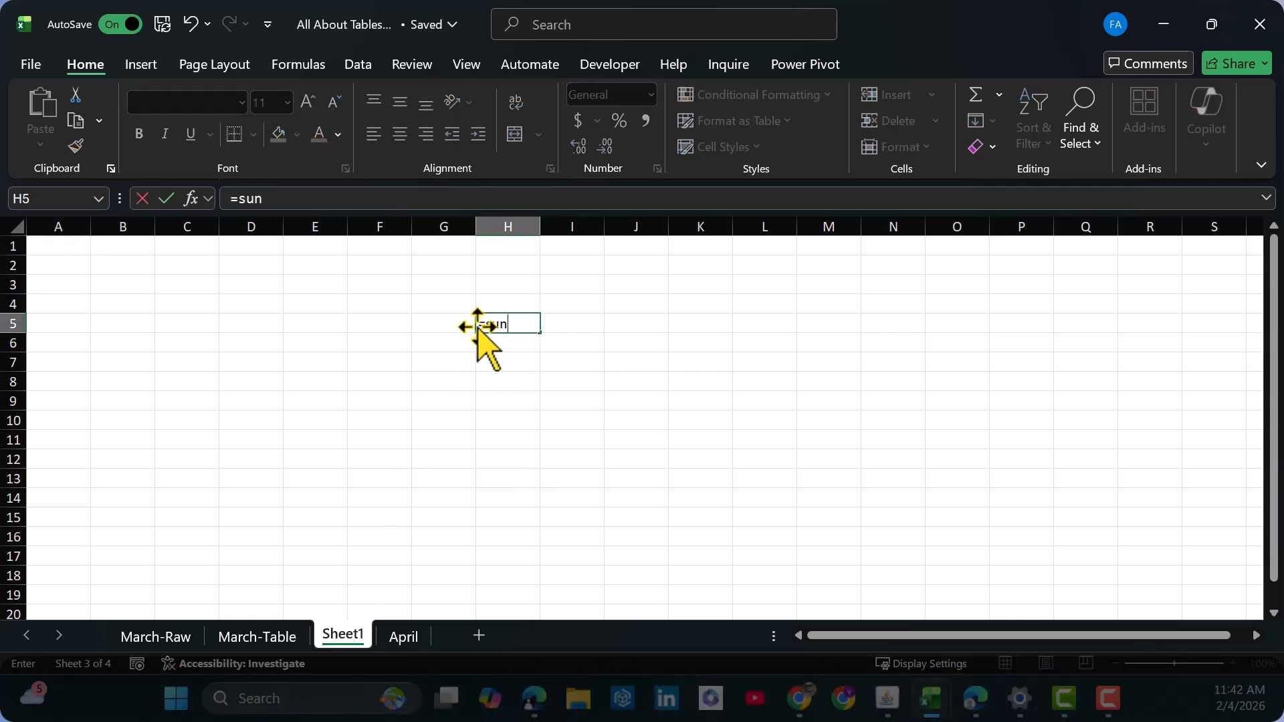
key(BackSpace)
text(m)
key(Tab)
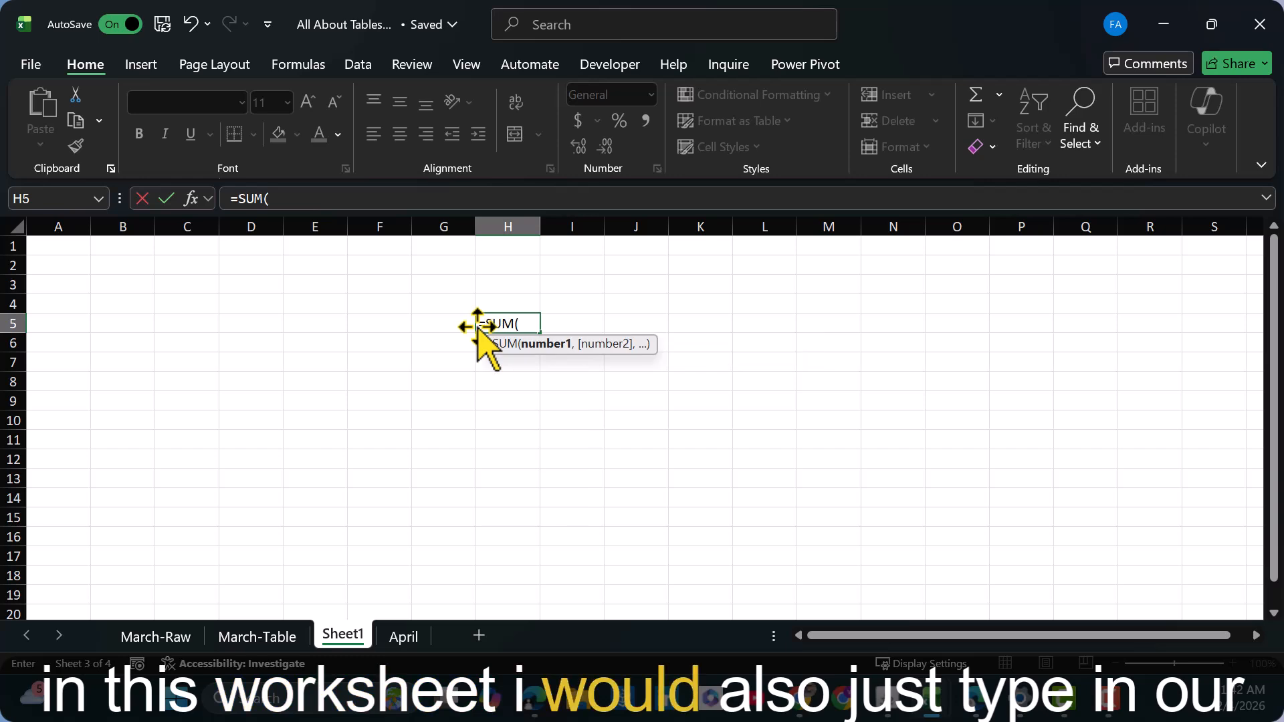
text(mon)
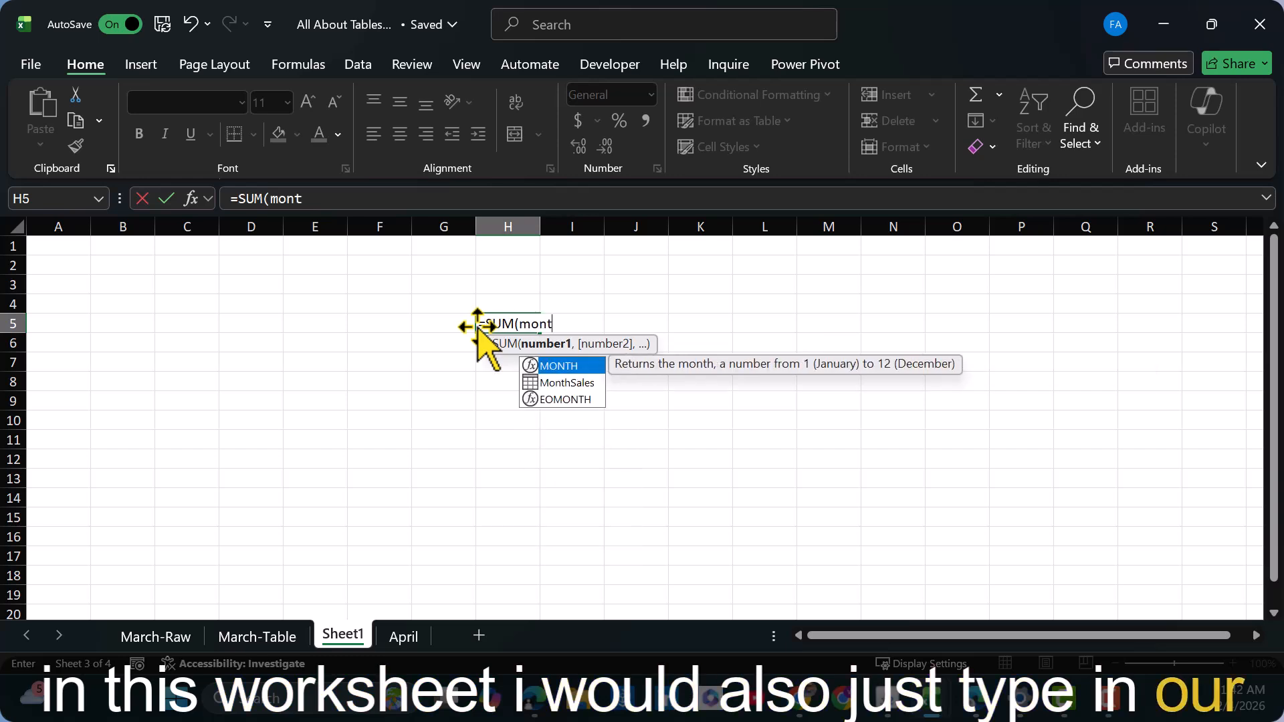
text(t)
key(Down)
key(Tab)
text([)
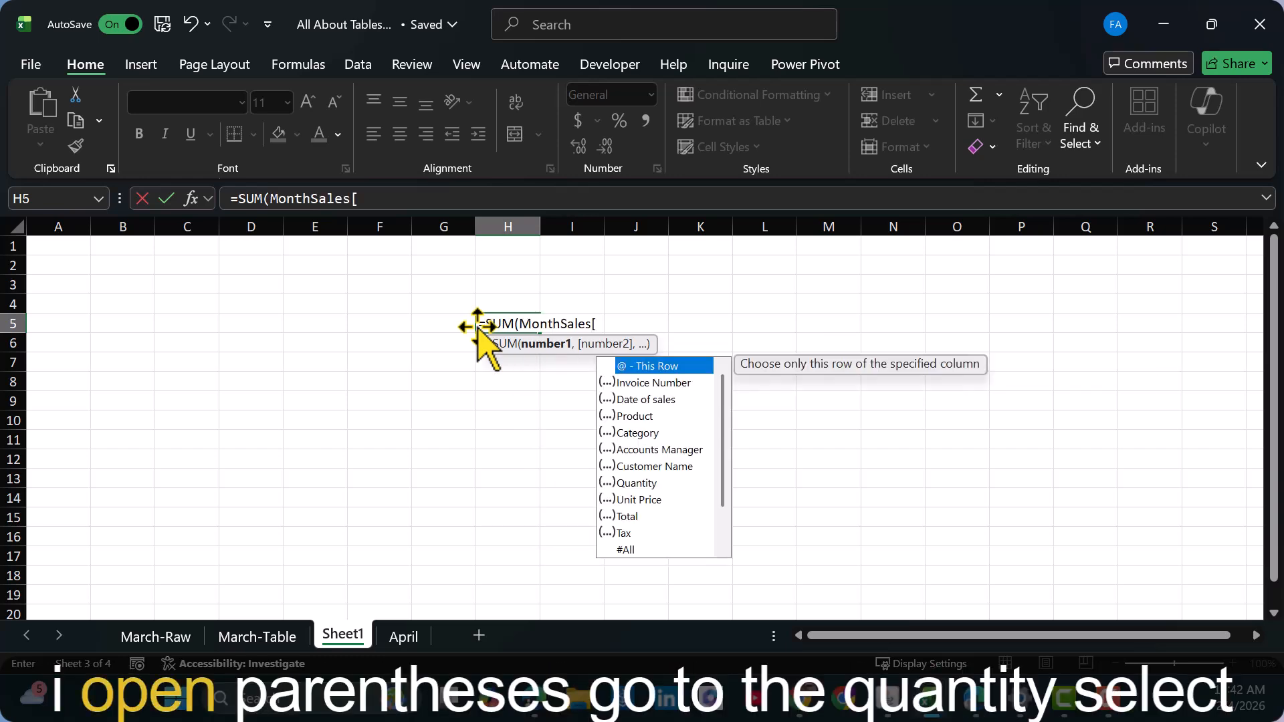
- Try to complete the H5 formula with the Quantity column from the suggested MonthSales columns
key(Down)
key(Down)
key(Down)
key(Down)
key(Down)
key(Down)
key(Down)
key(Down)
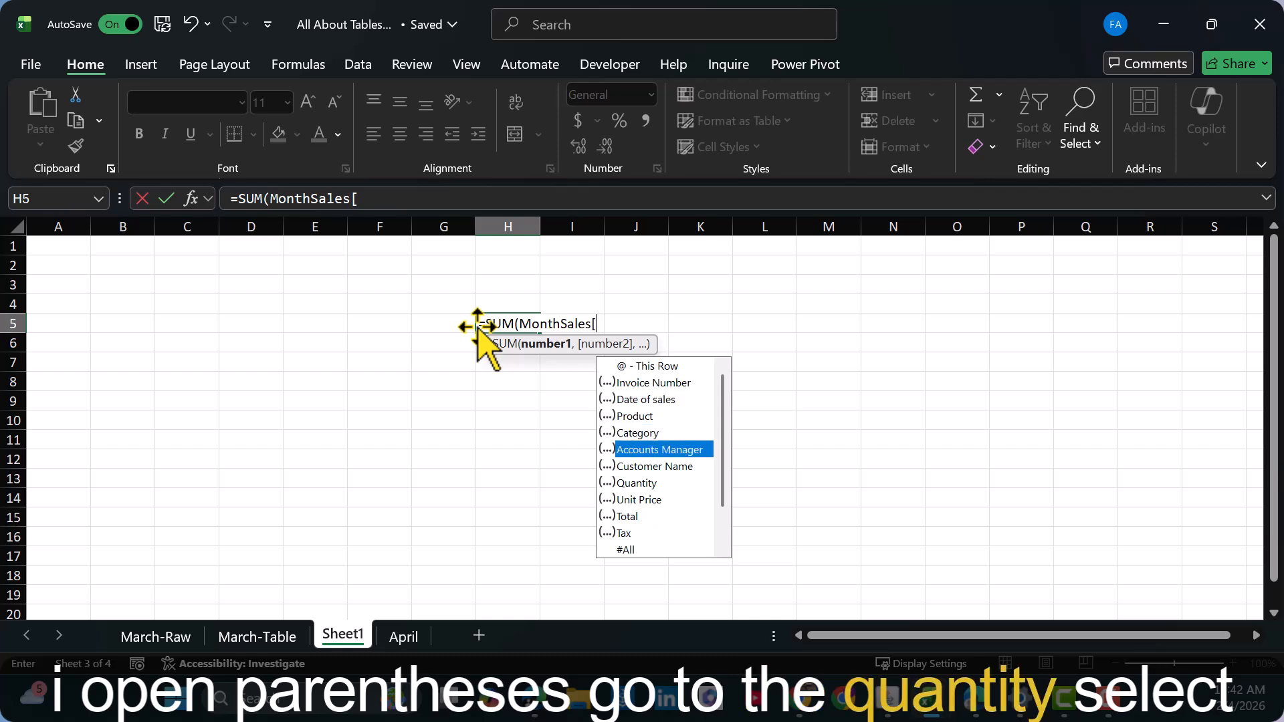
key(Return)
key(Return)
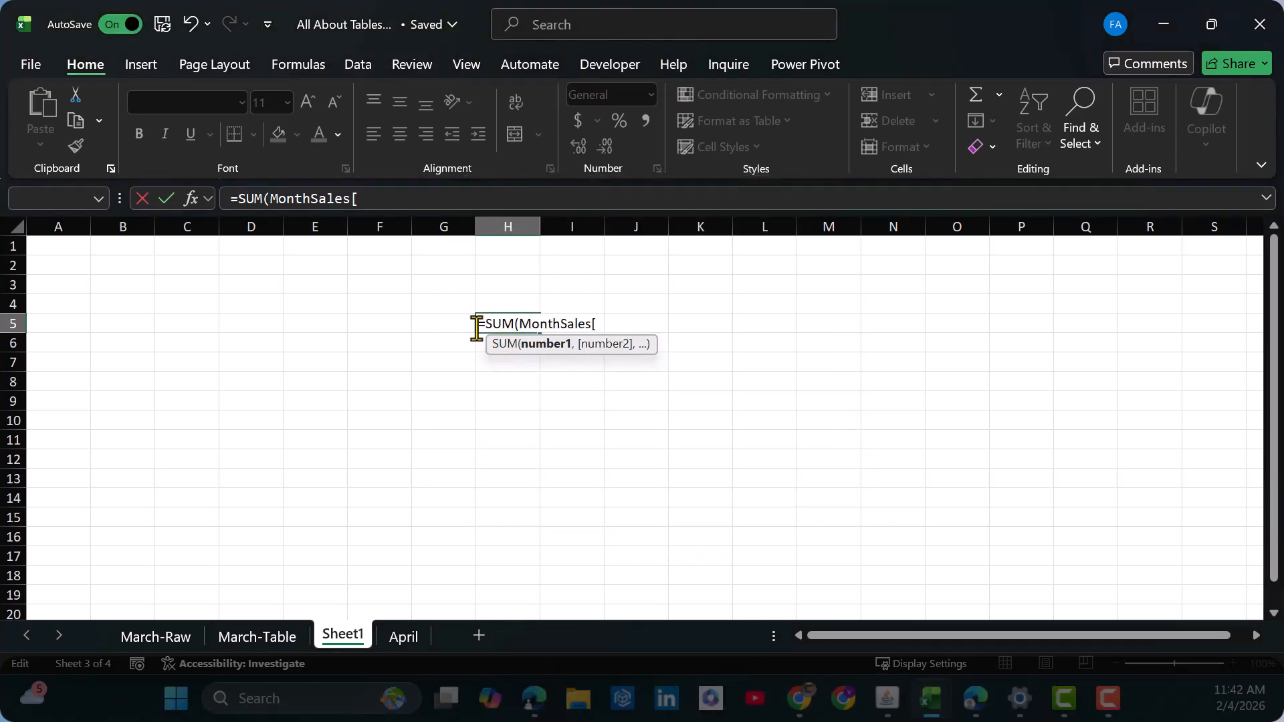
- Complete the formula in H5 with the Quantity column as =SUM(MonthSales[Quantity])
text(qua)
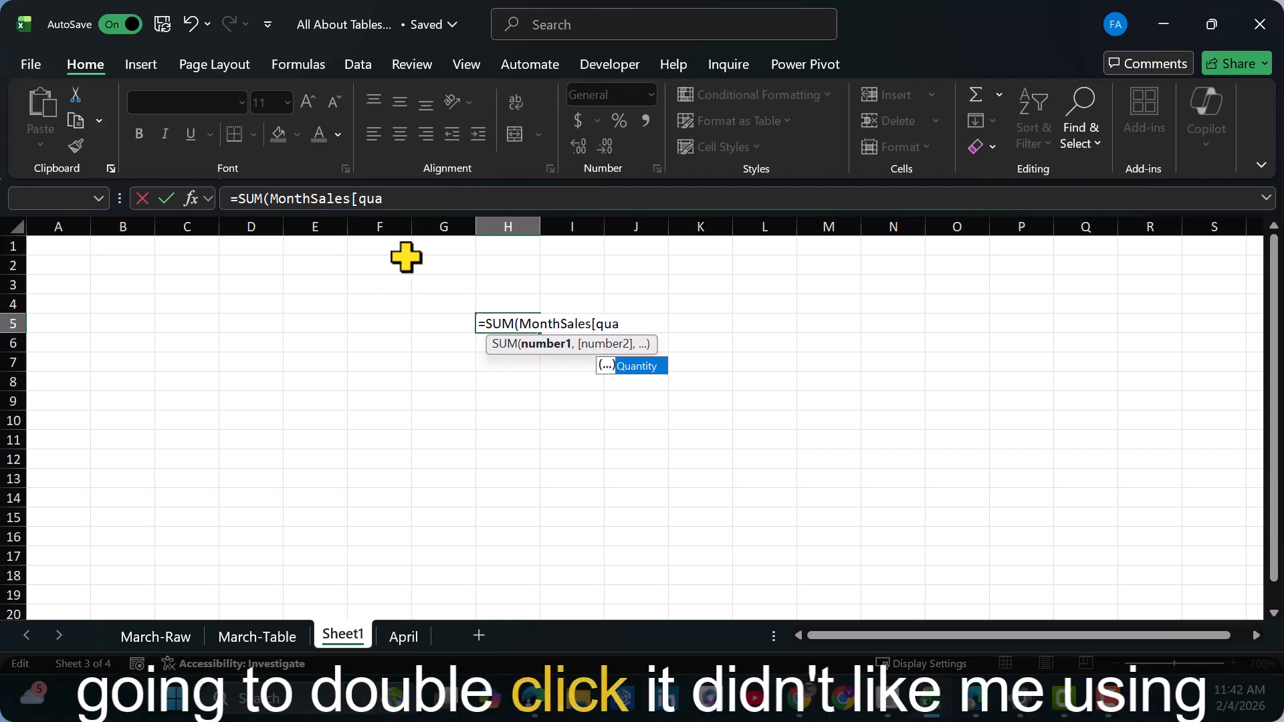
double_click(624, 367)
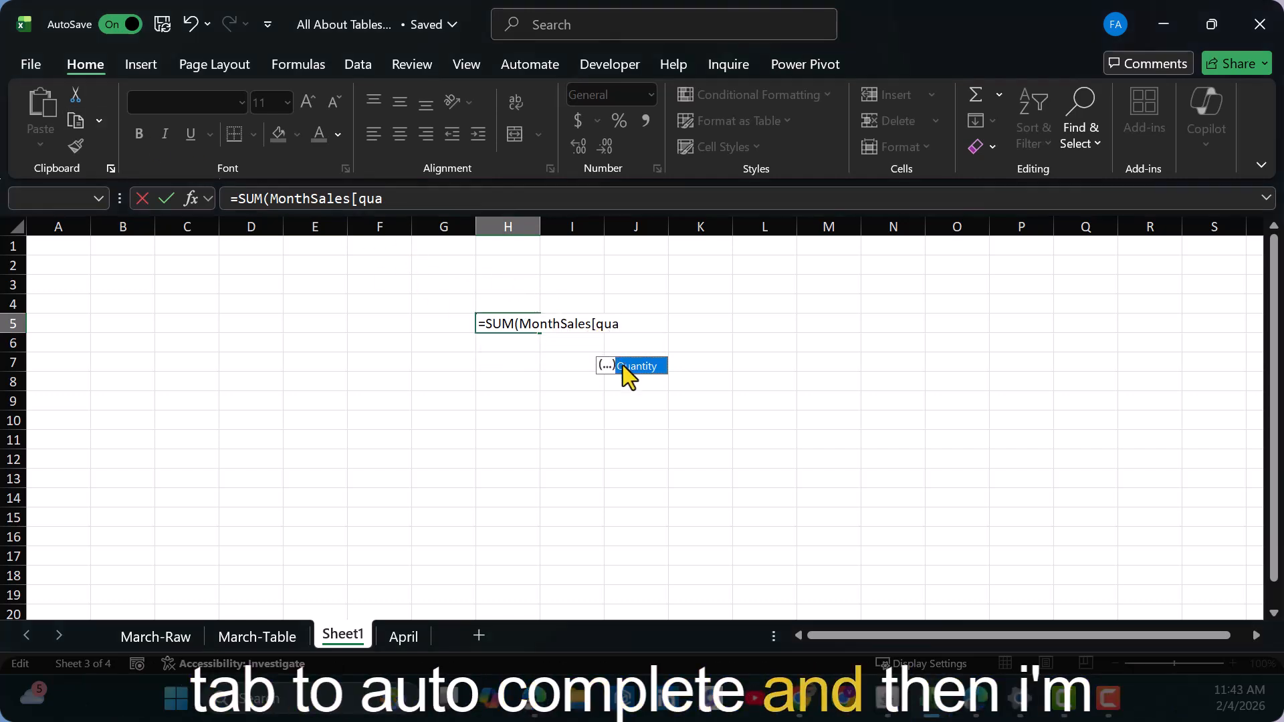
text(])
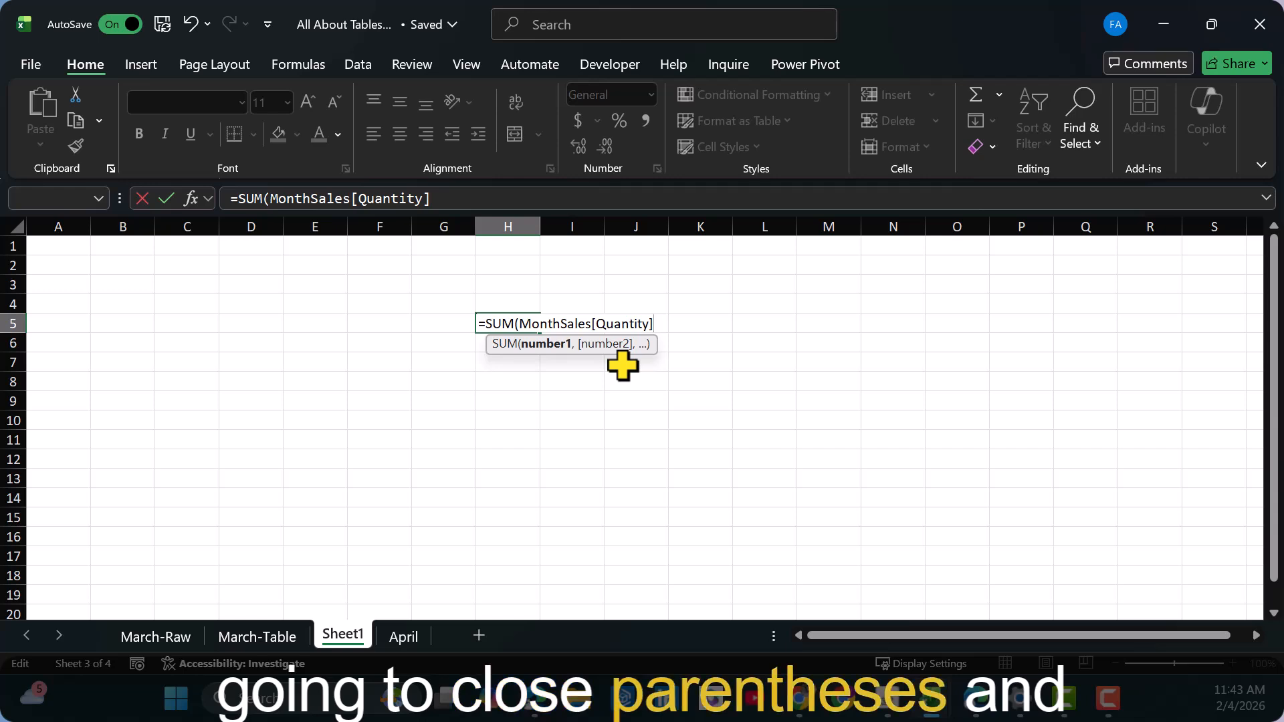
text())
key(Return)
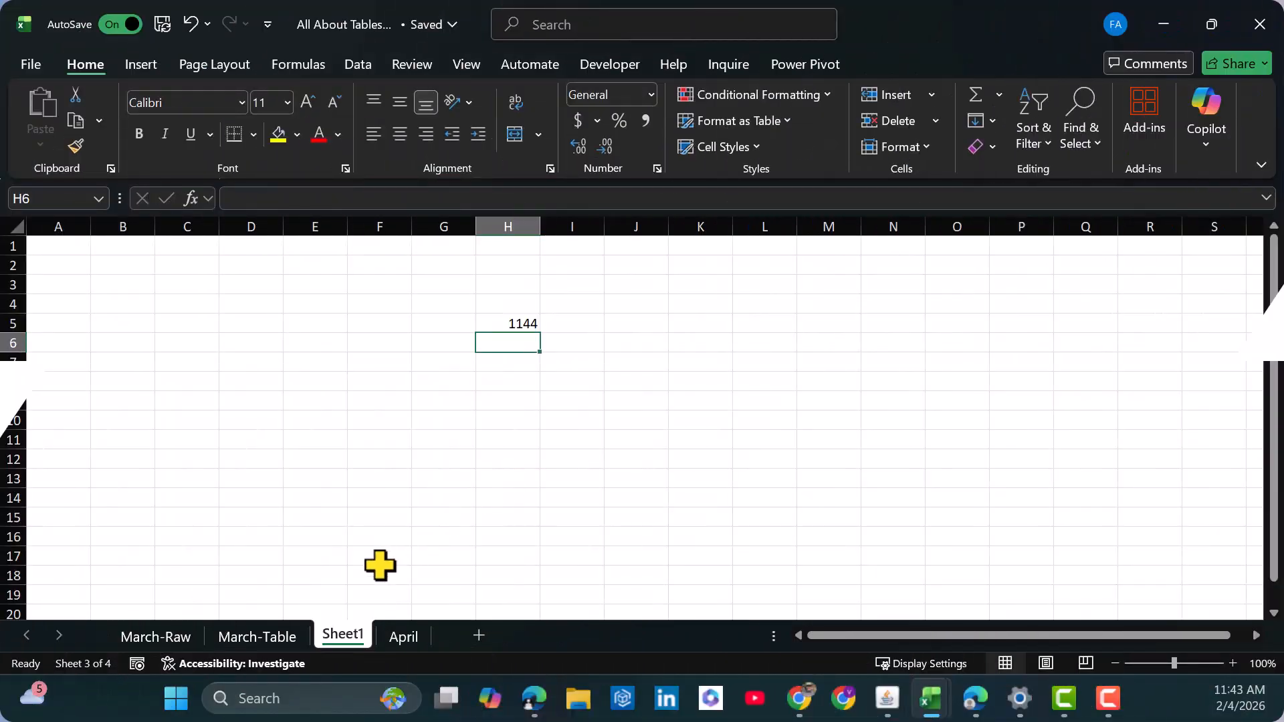
- Clear the formula from cell M2 on the March-Table sheet and select the first Tax cell, J2
click(263, 642)
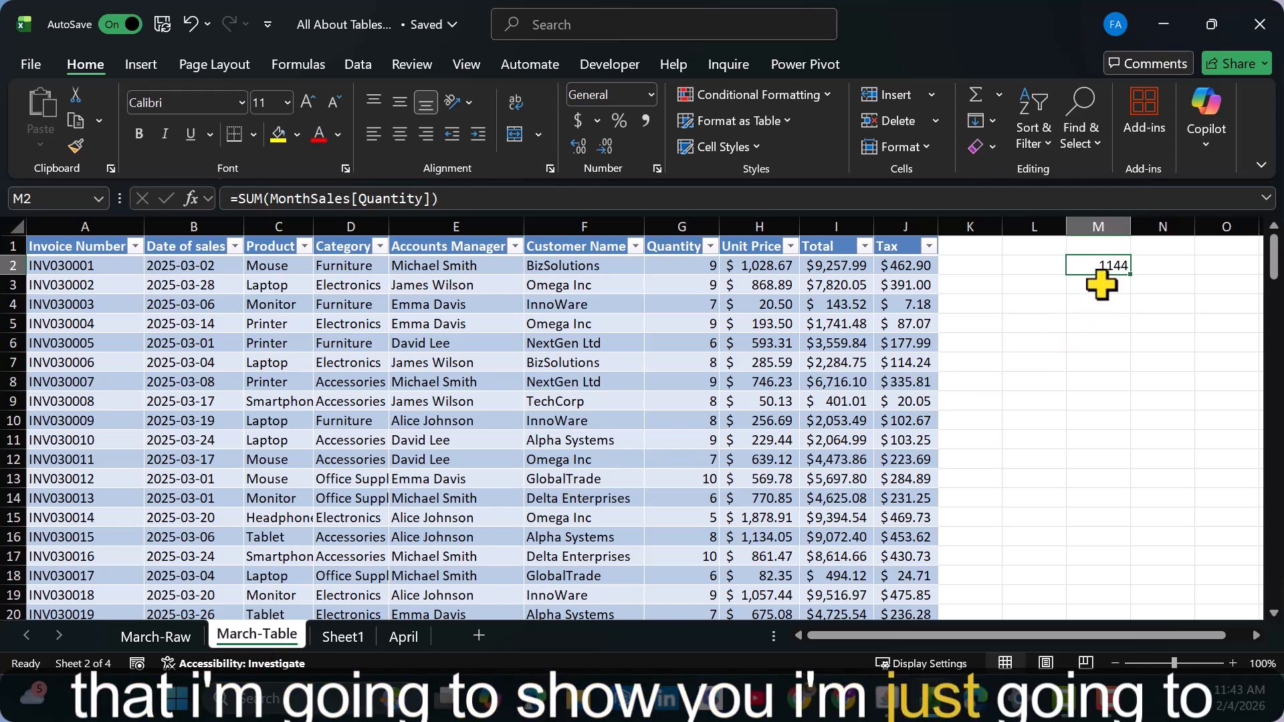
key(Delete)
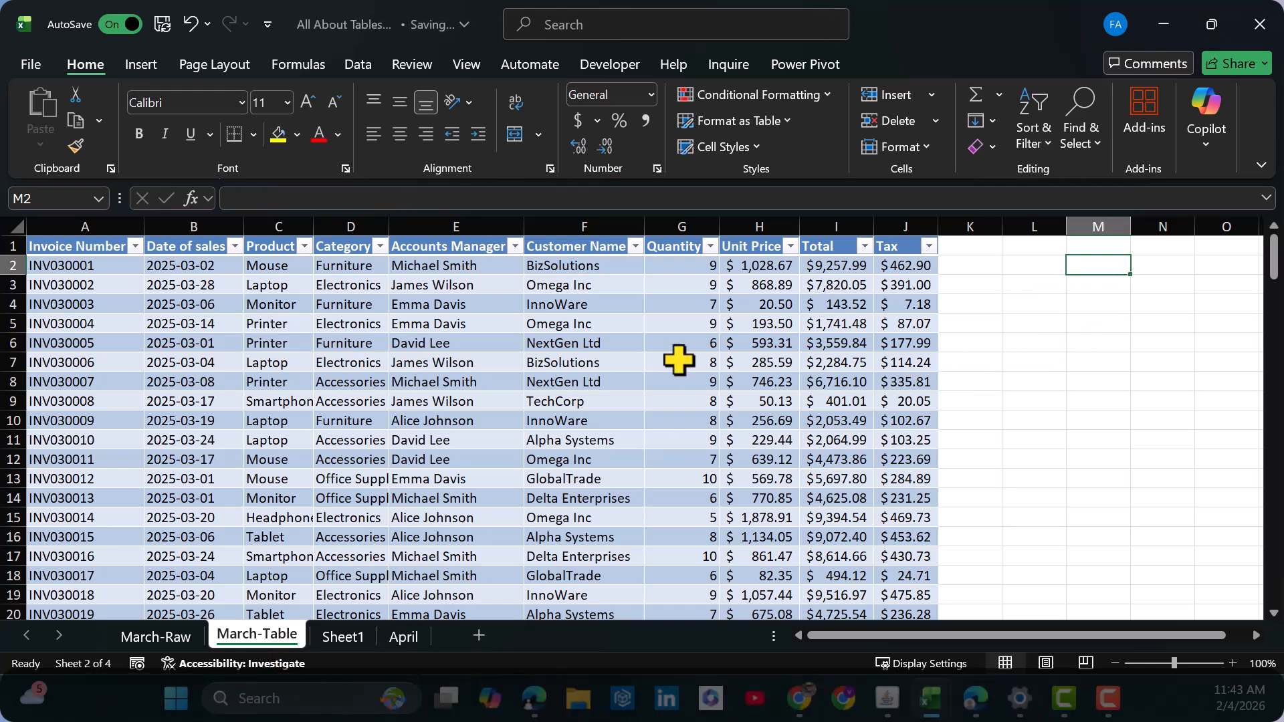
click(650, 363)
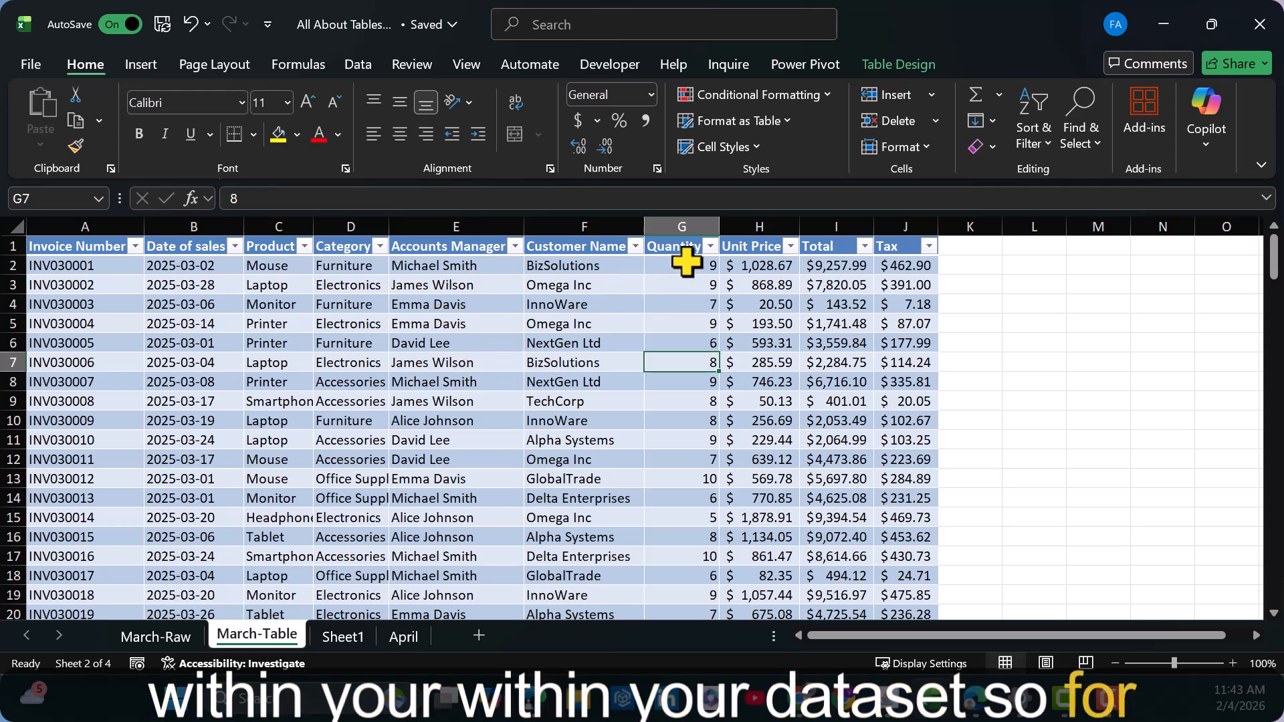
click(883, 265)
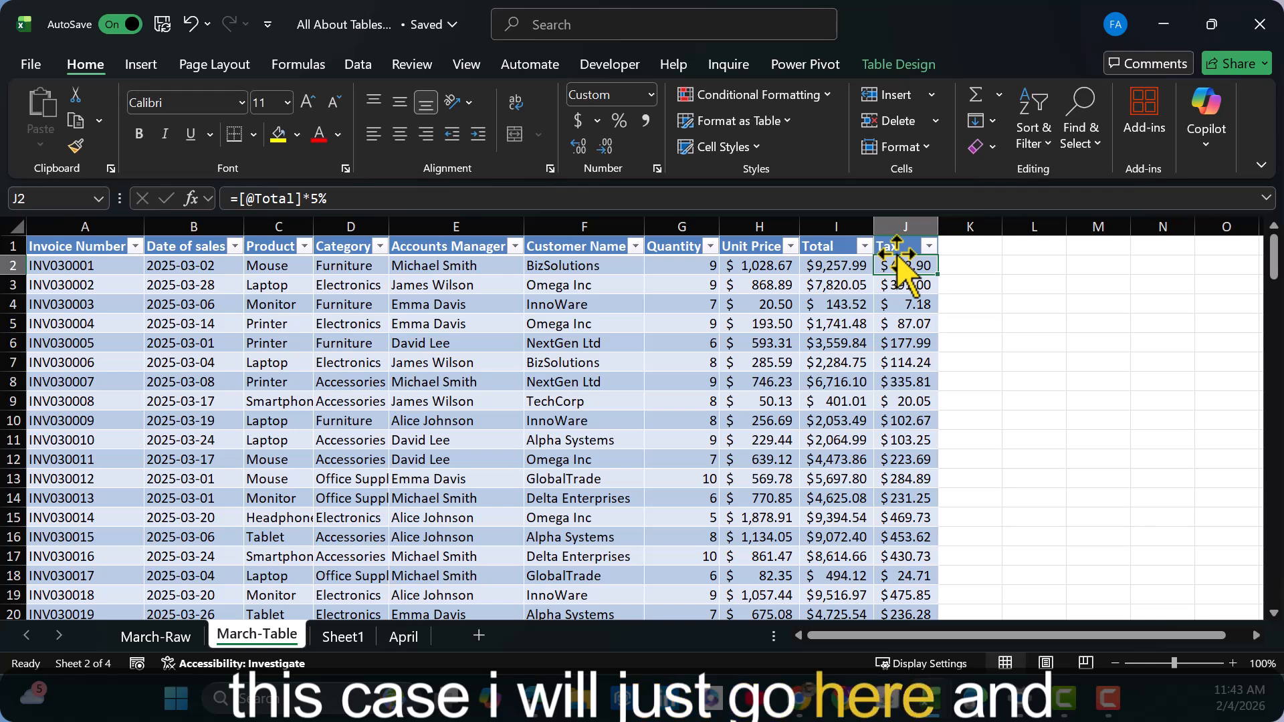
- Move the Tax column ahead of the Total column in the March-Table table and widen the Total column to fit its values
drag(896, 255, 868, 265)
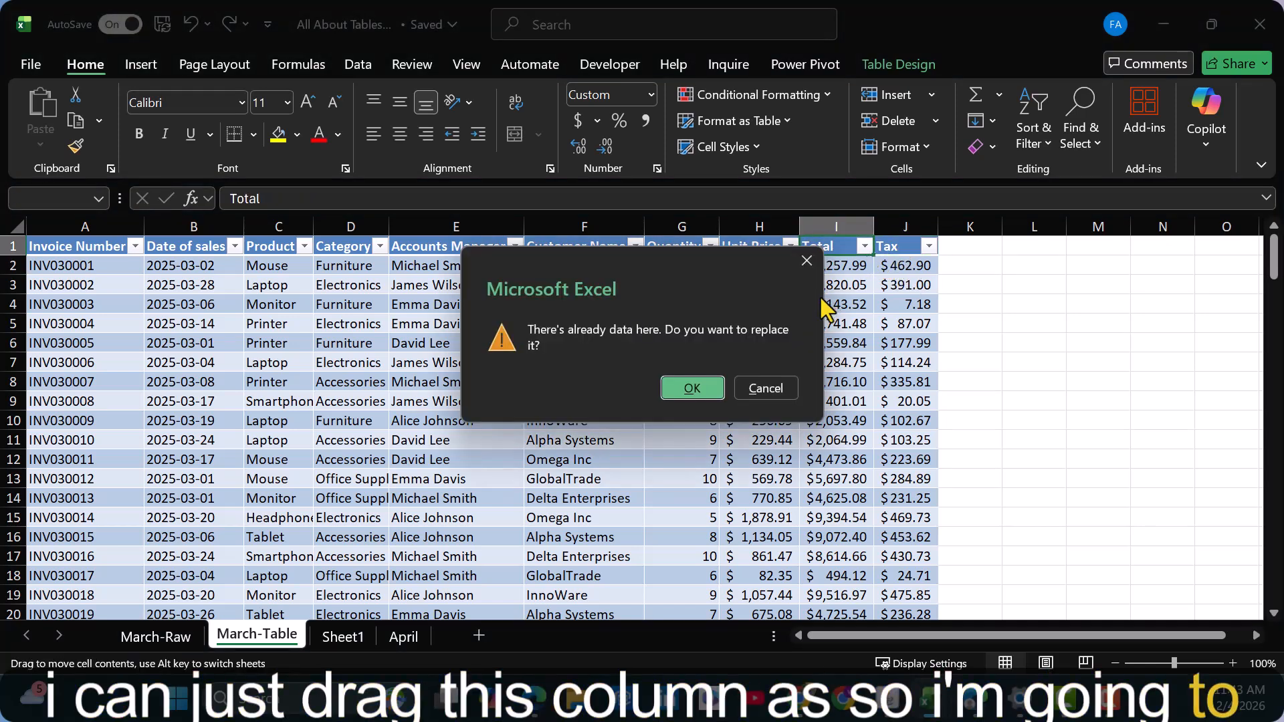
click(765, 389)
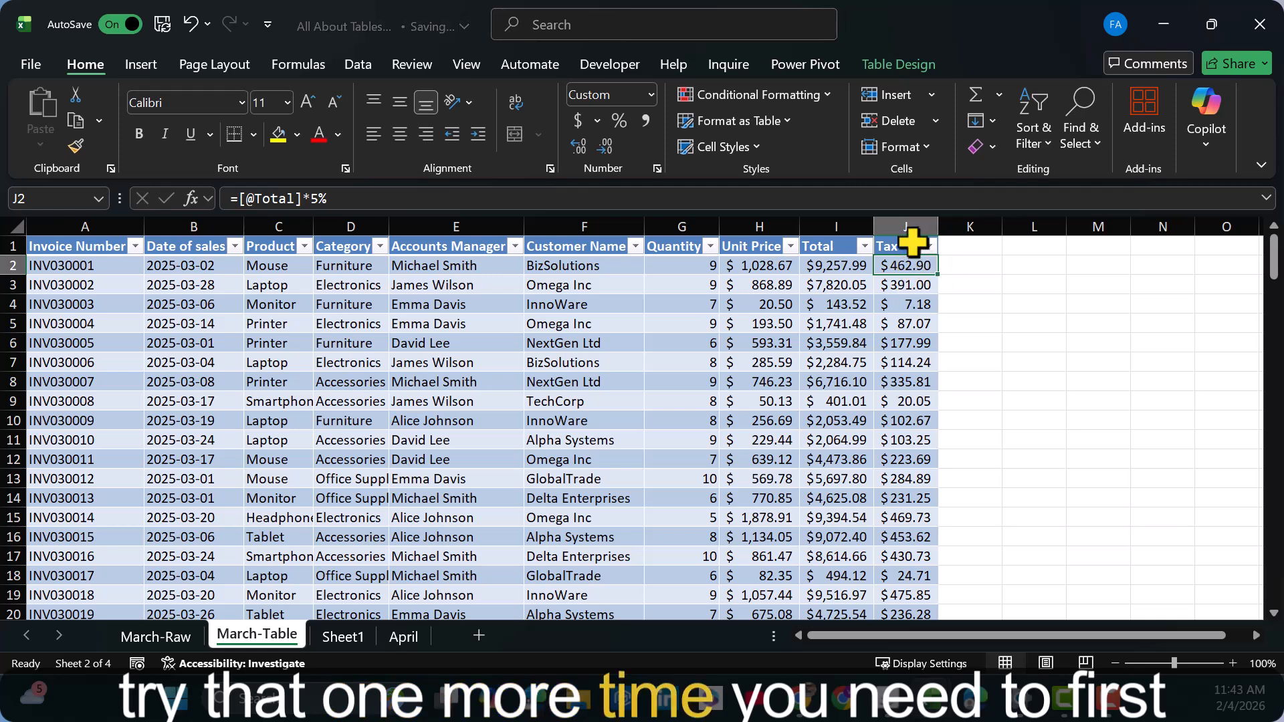
click(897, 249)
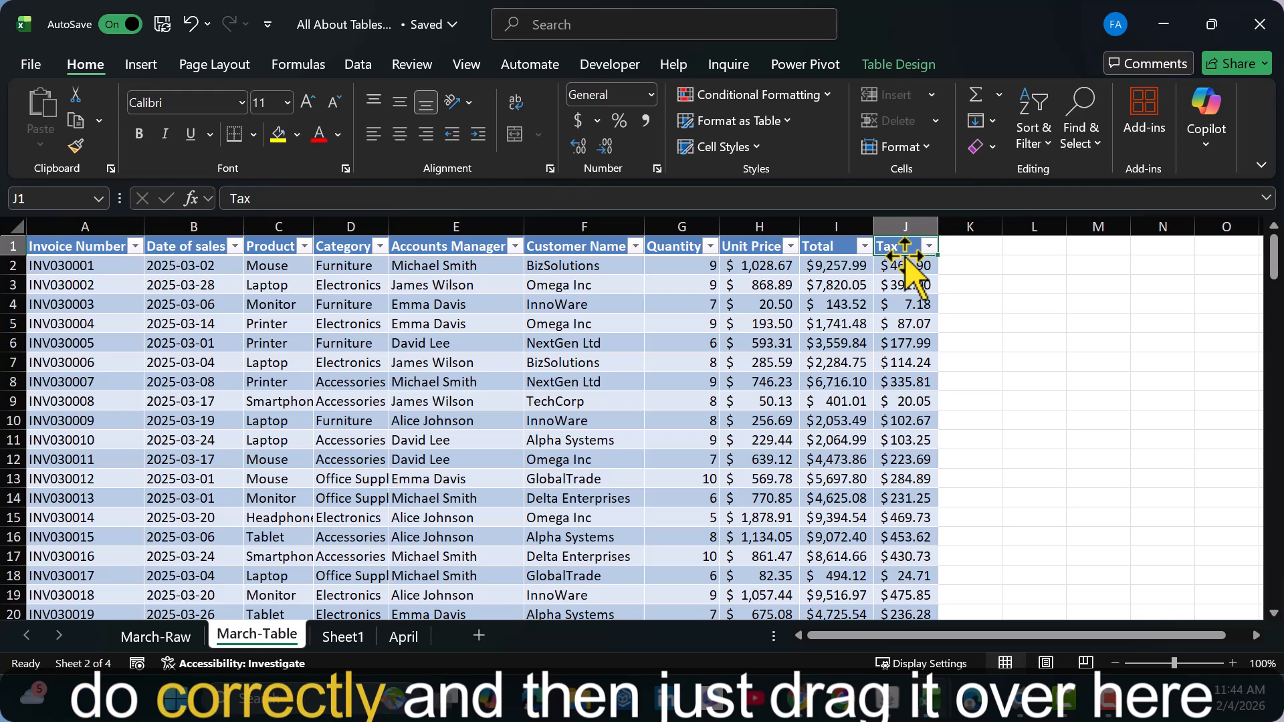
click(904, 254)
drag(904, 256, 793, 254)
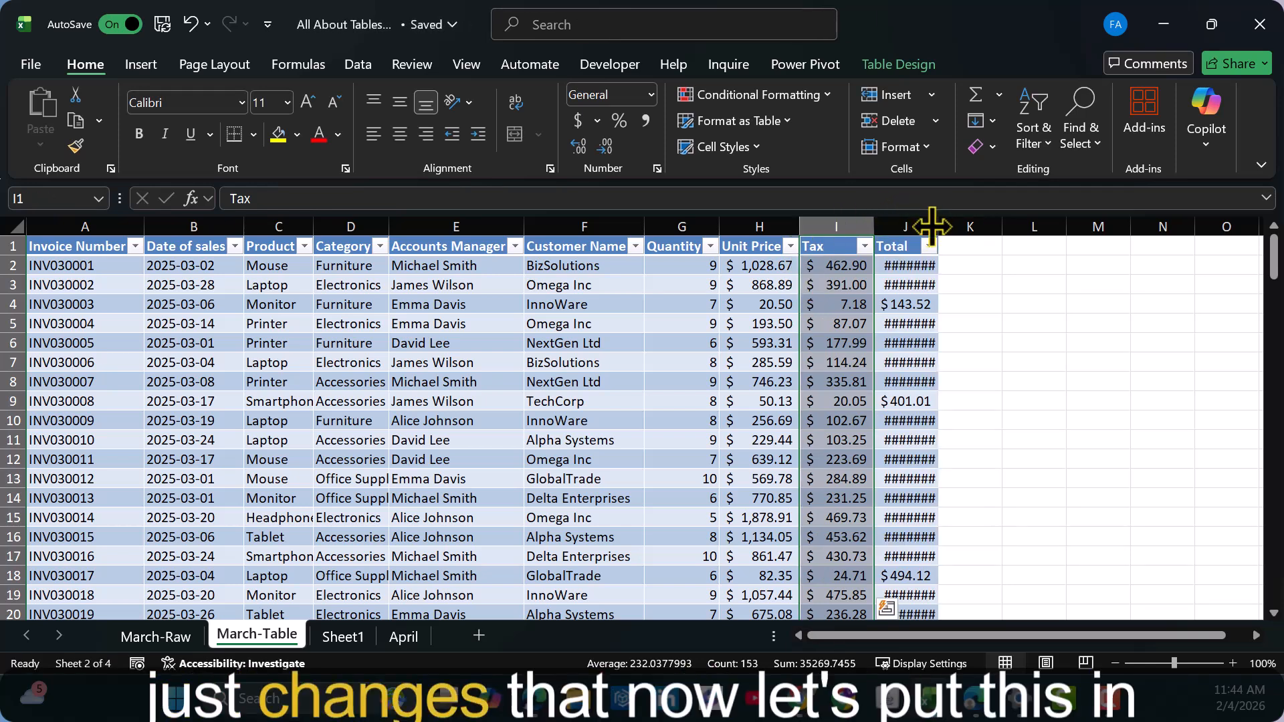
drag(935, 226, 948, 226)
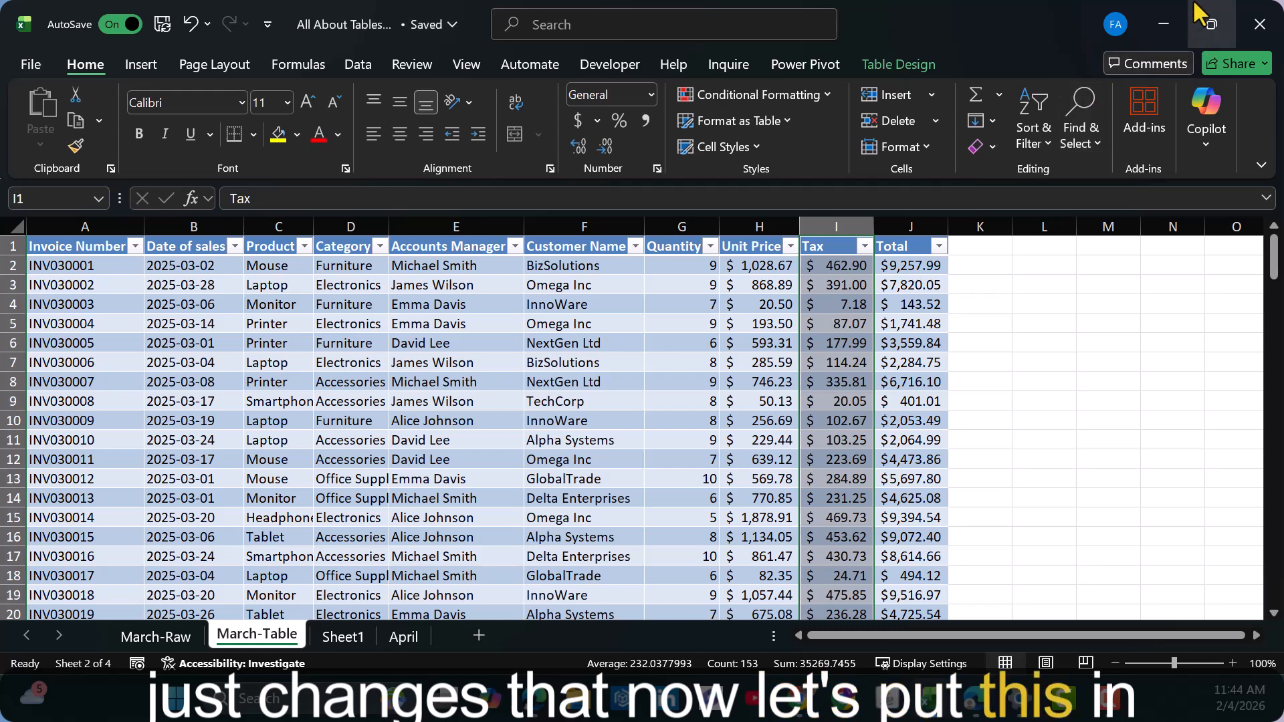
- Restore the window so both workbook windows show side by side and select the whole Accounts Manager column on the March-Raw sheet
mouse_move(1196, 21)
click(1136, 76)
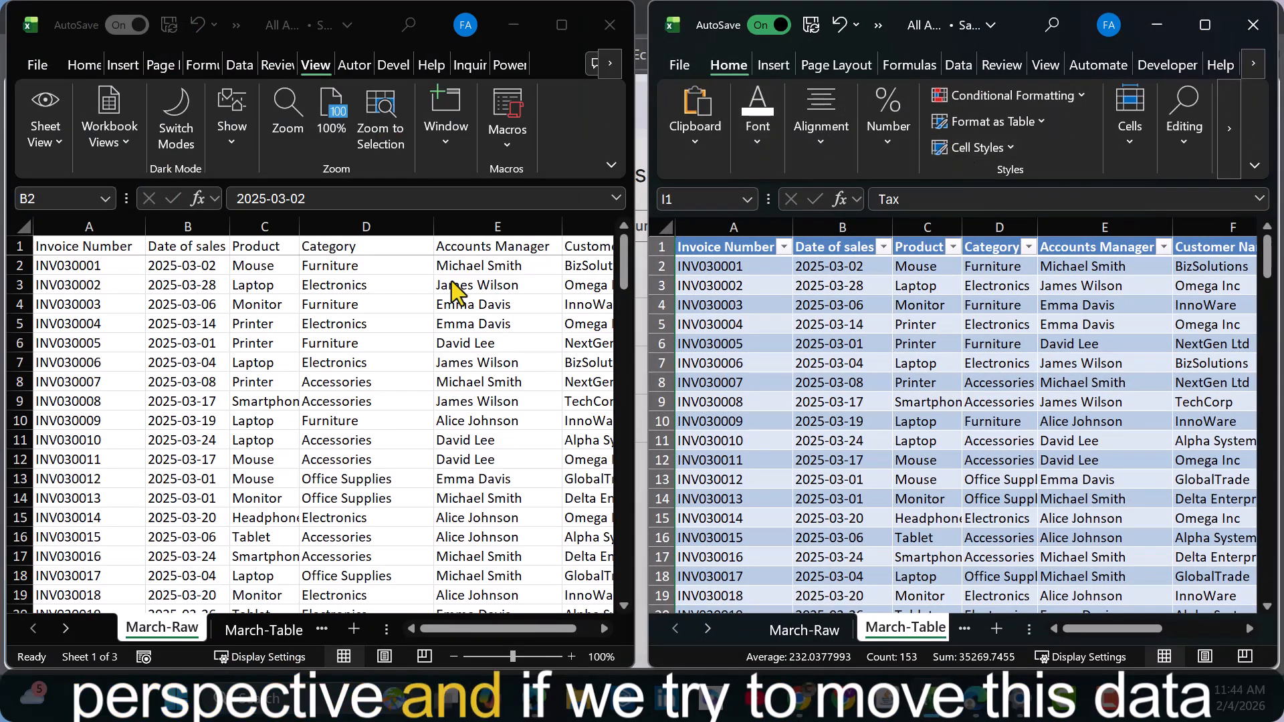
click(493, 247)
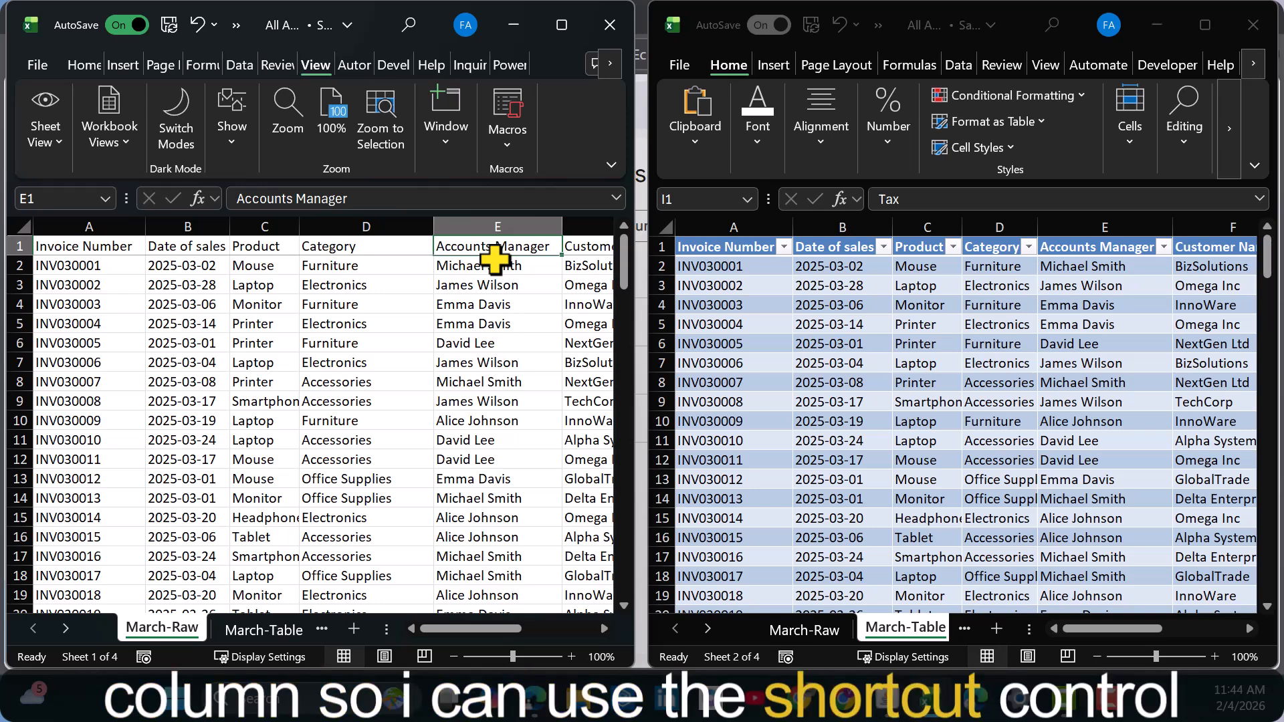
key(ctrl+space)
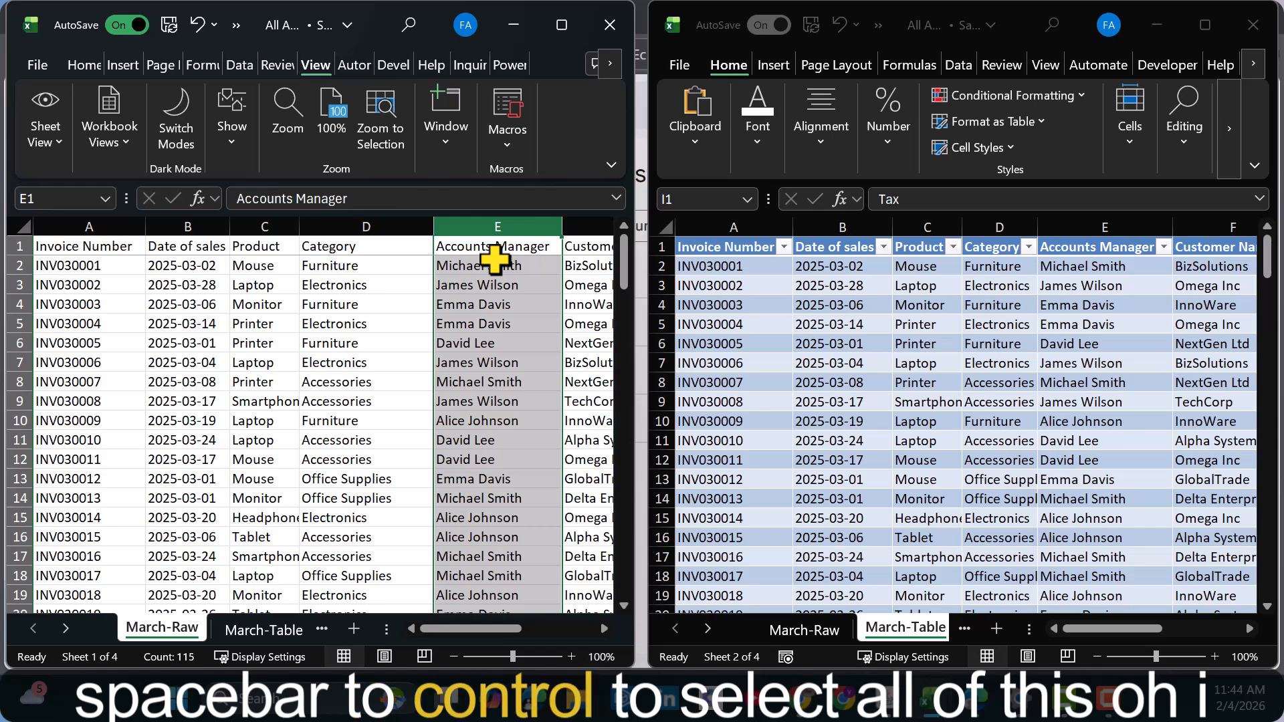
click(420, 303)
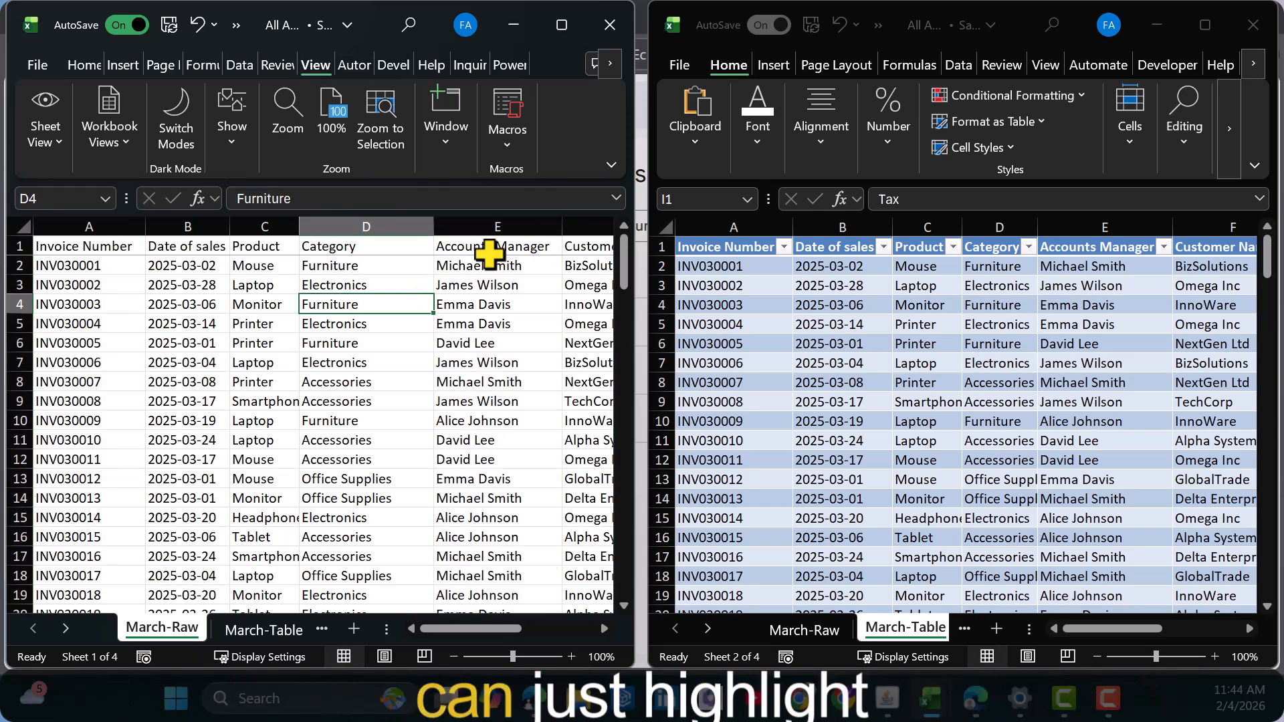
click(523, 219)
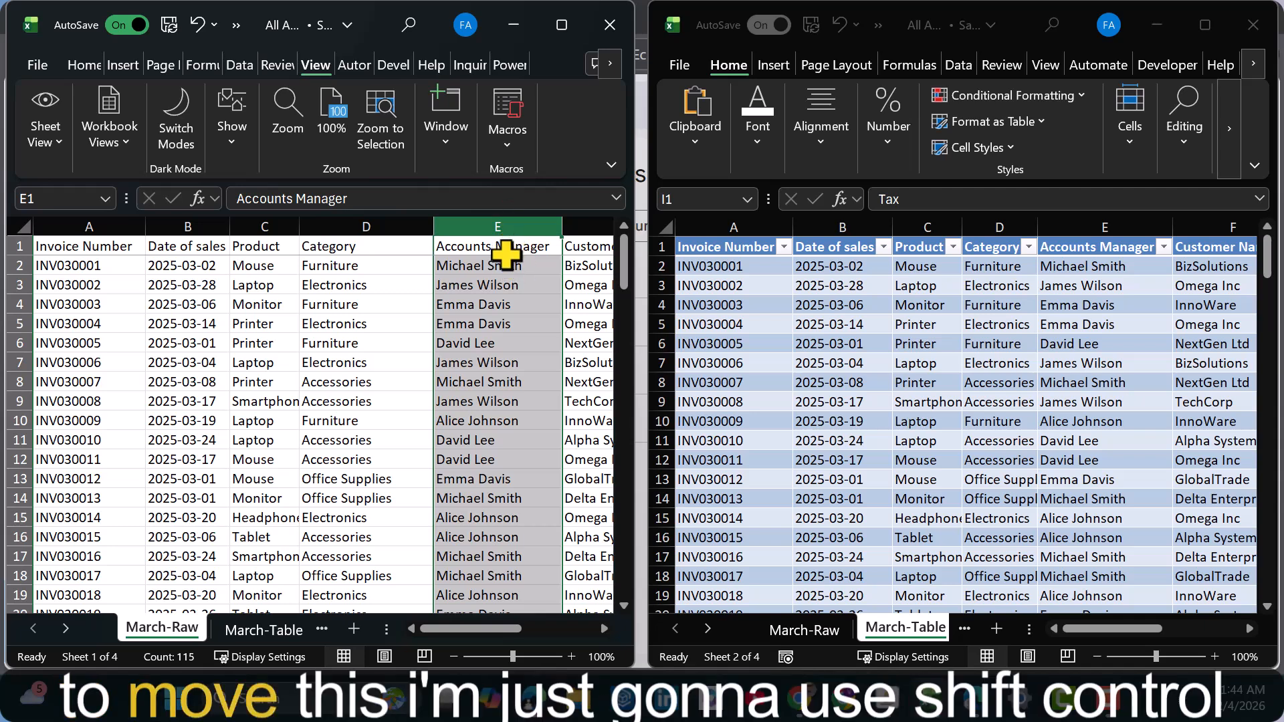
- Try to select the Accounts Manager data from E1 down on March-Raw and move it by its header cell
drag(506, 258, 507, 254)
click(508, 248)
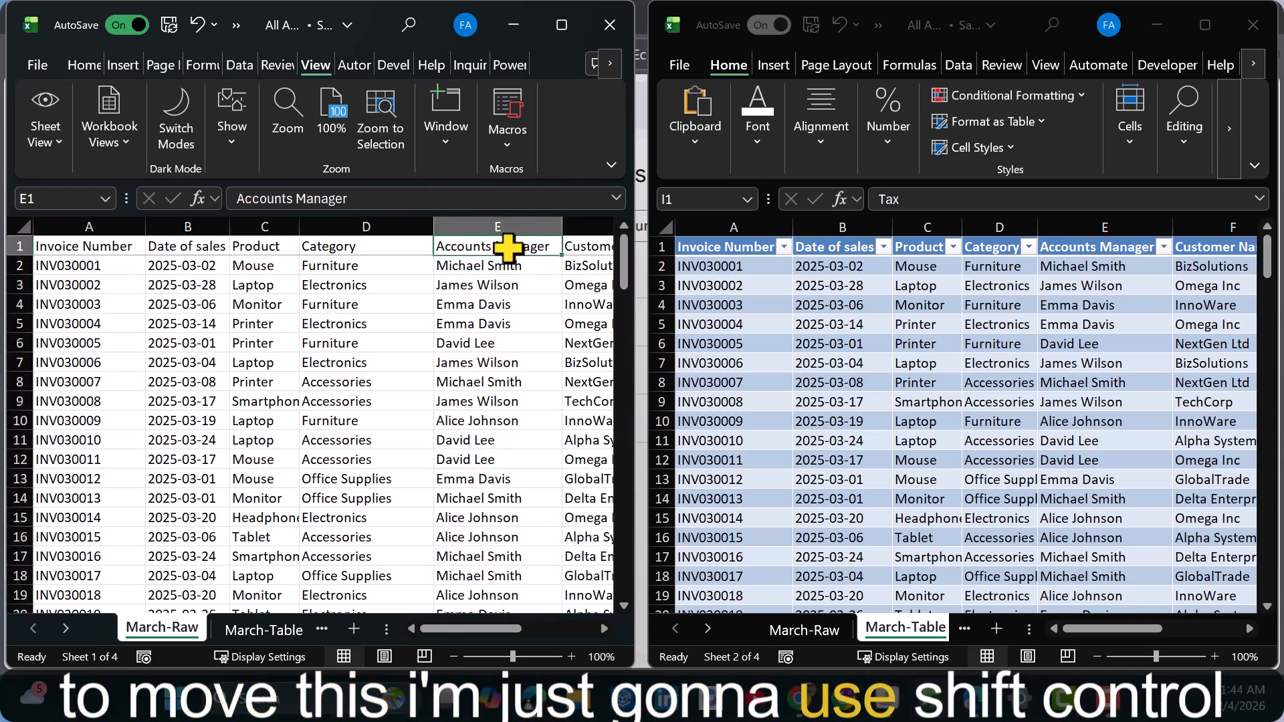
key(ctrl+shift+Down)
scroll(506, 249, down, 13)
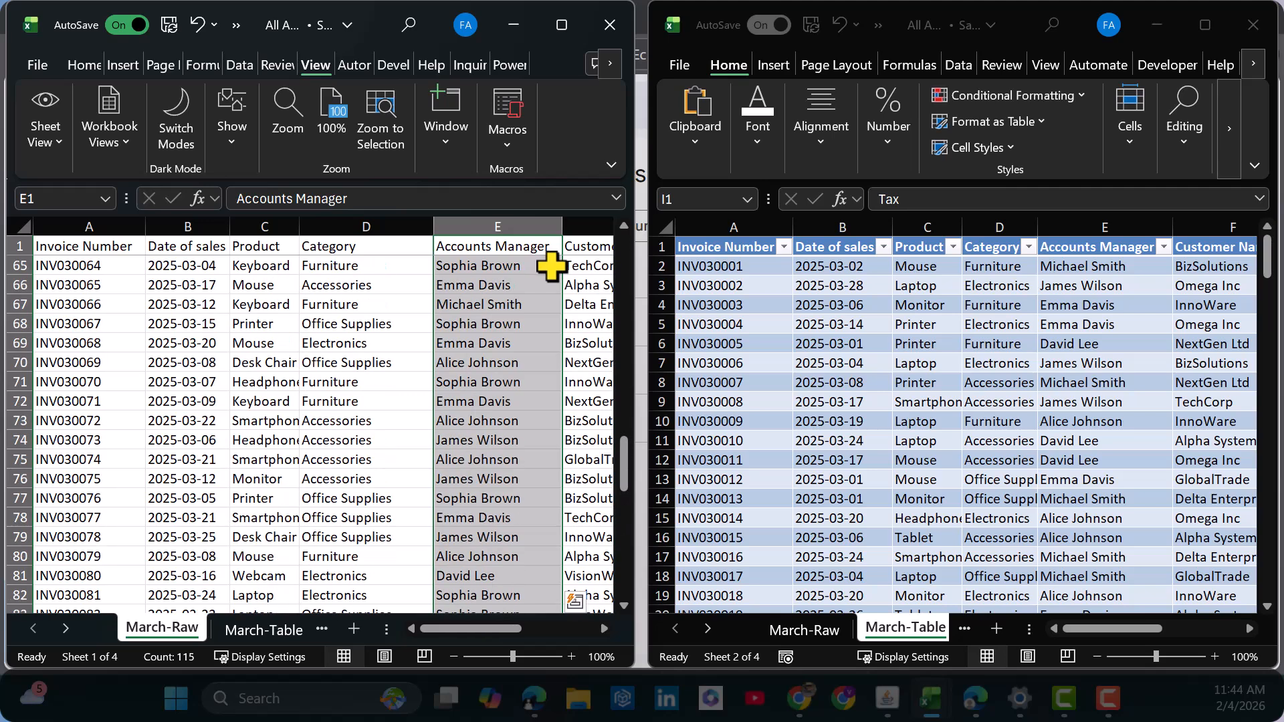
scroll(588, 254, up, 13)
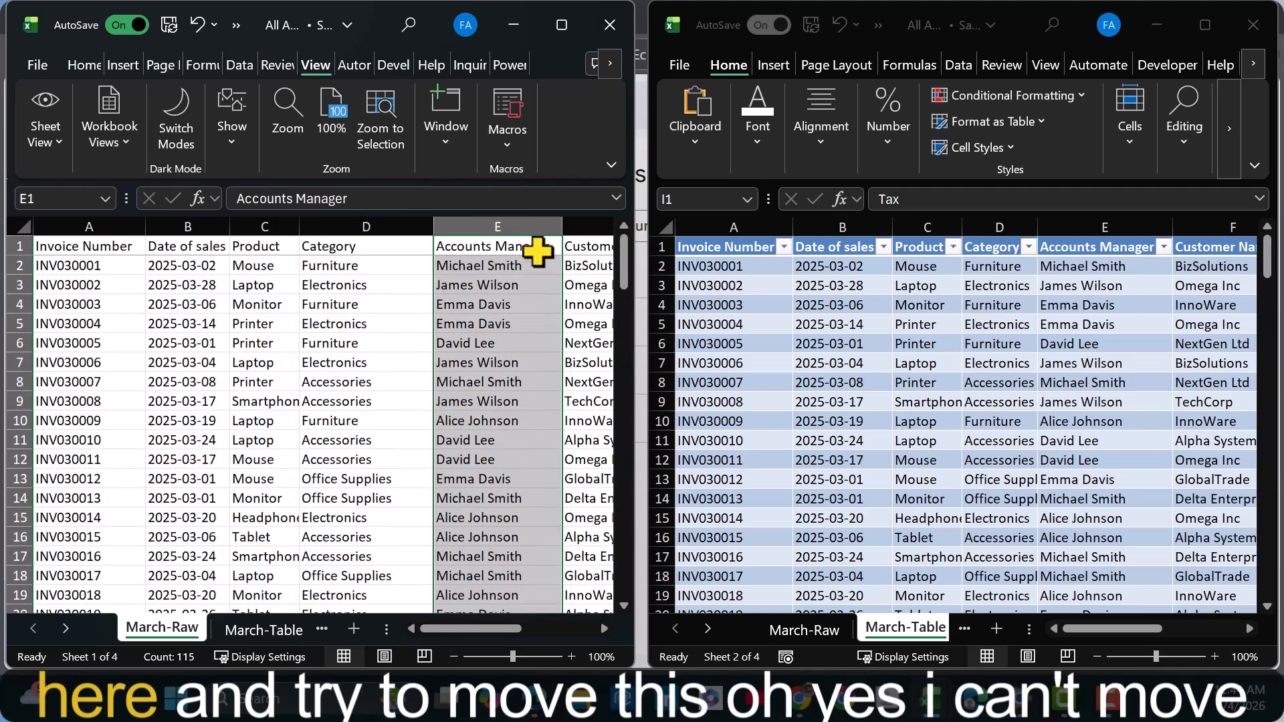
click(523, 254)
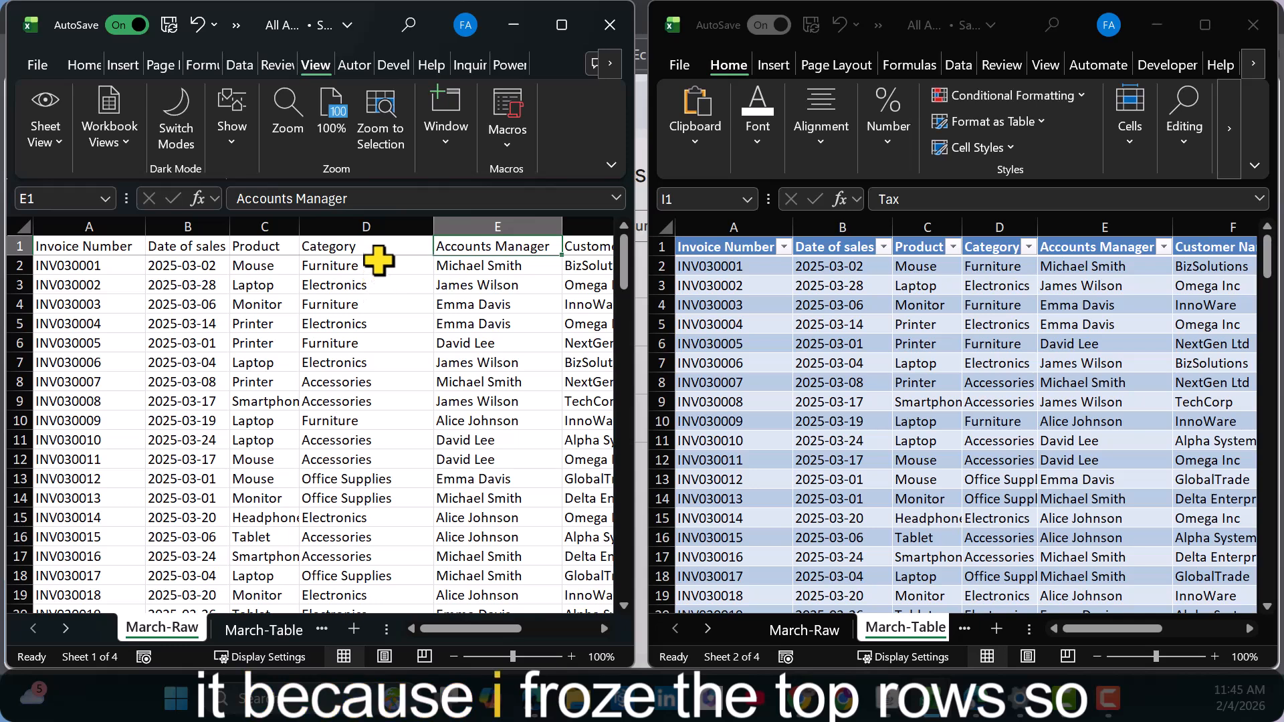
- Unfreeze the panes on the March-Raw sheet
click(378, 259)
key(Left)
key(Left)
key(Left)
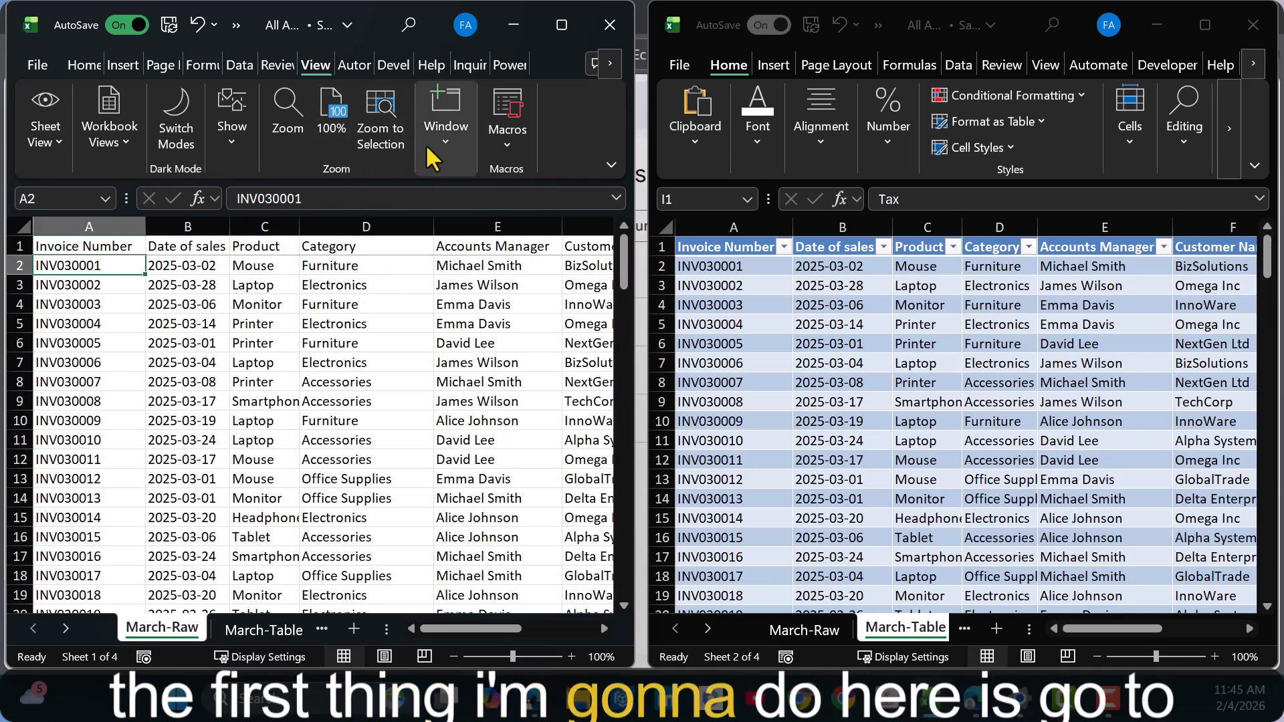
click(436, 164)
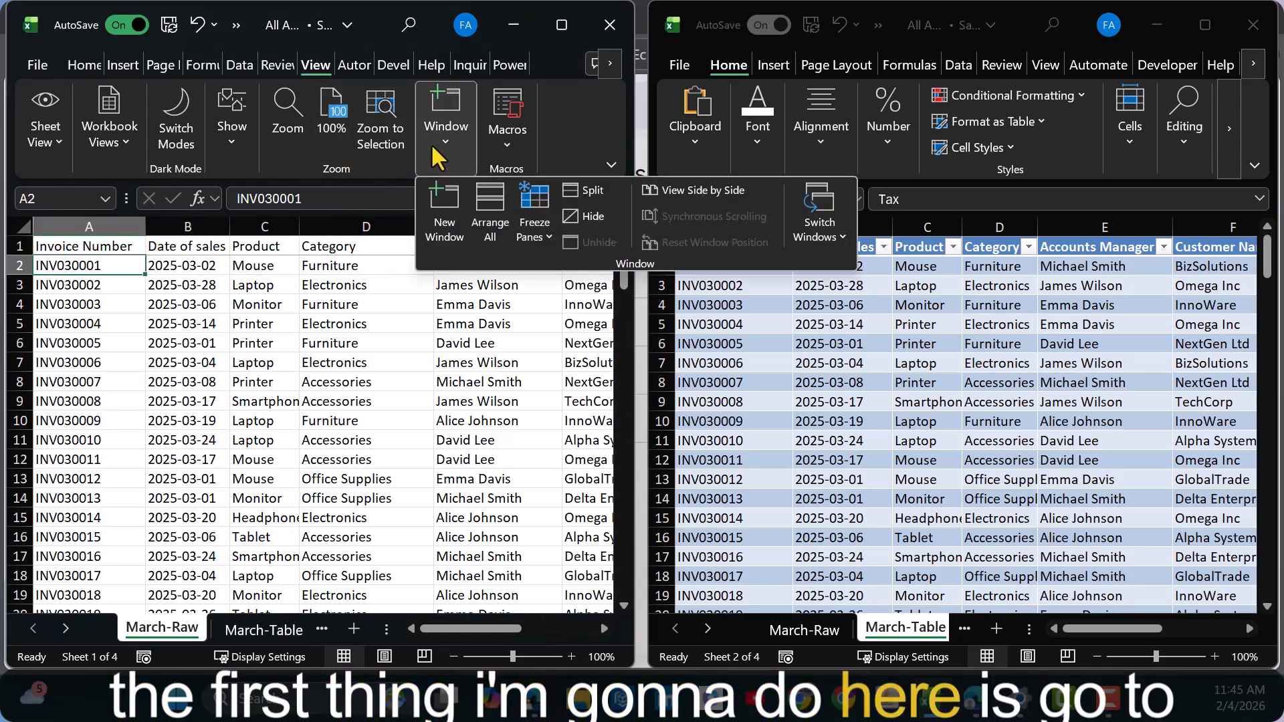
click(532, 231)
click(563, 272)
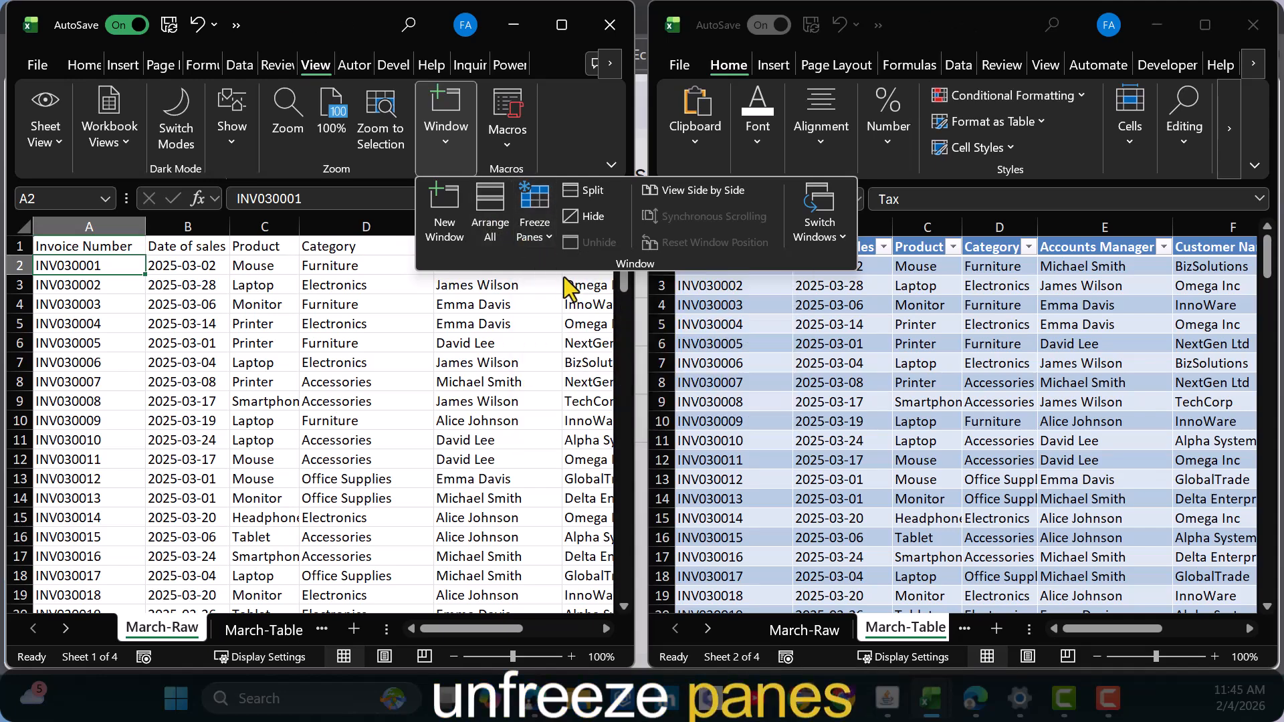
- Try to move the Accounts Manager data on March-Raw onto the Category column, declining to replace the existing data
click(493, 246)
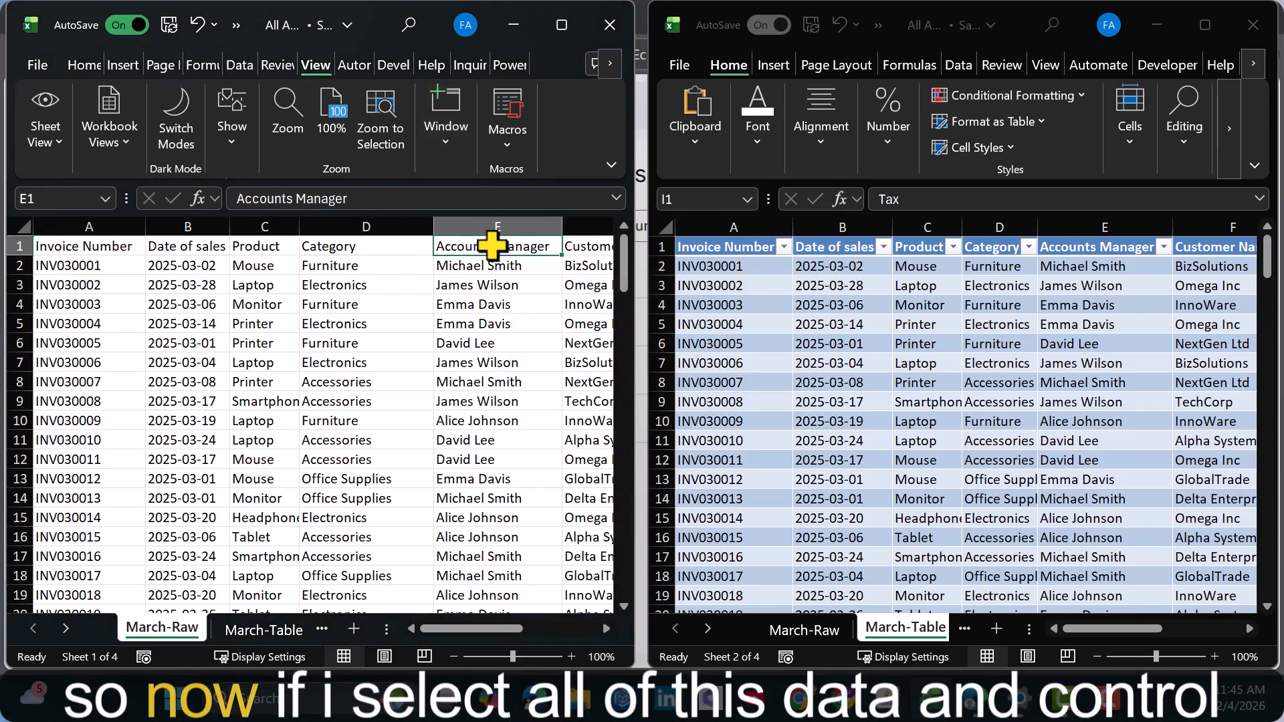
key(ctrl+shift+Down)
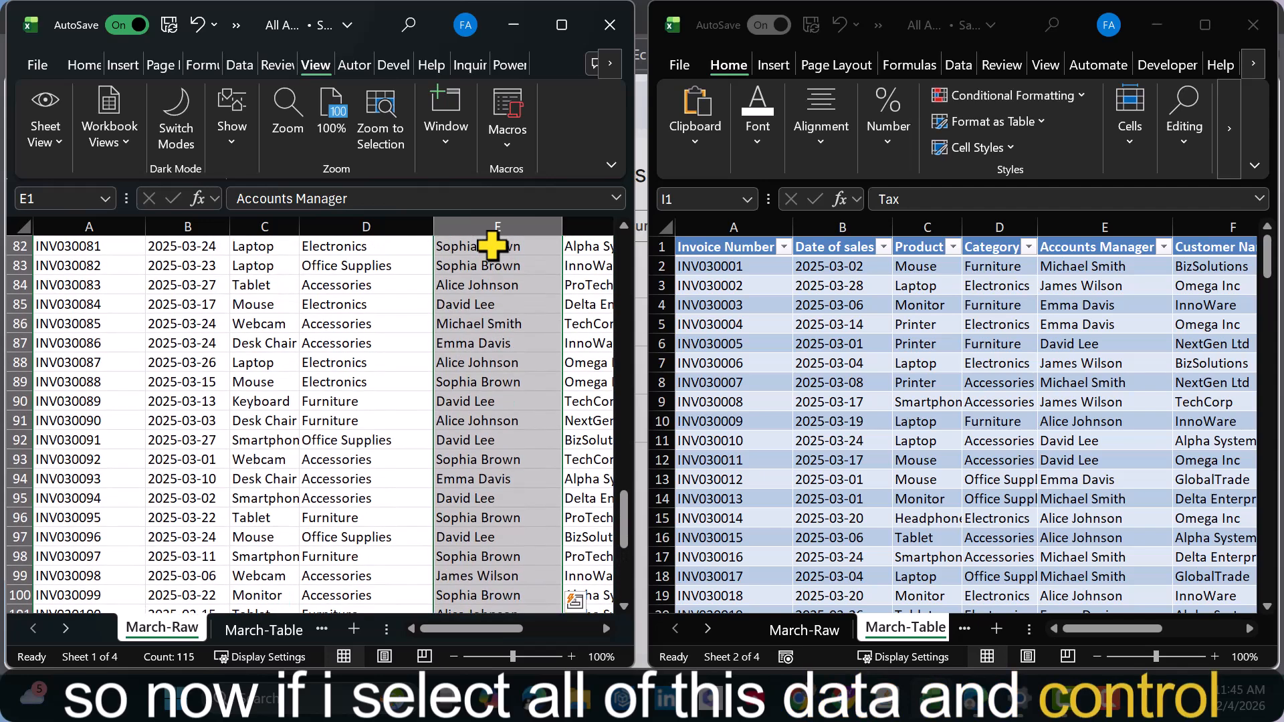
key(ctrl+BackSpace)
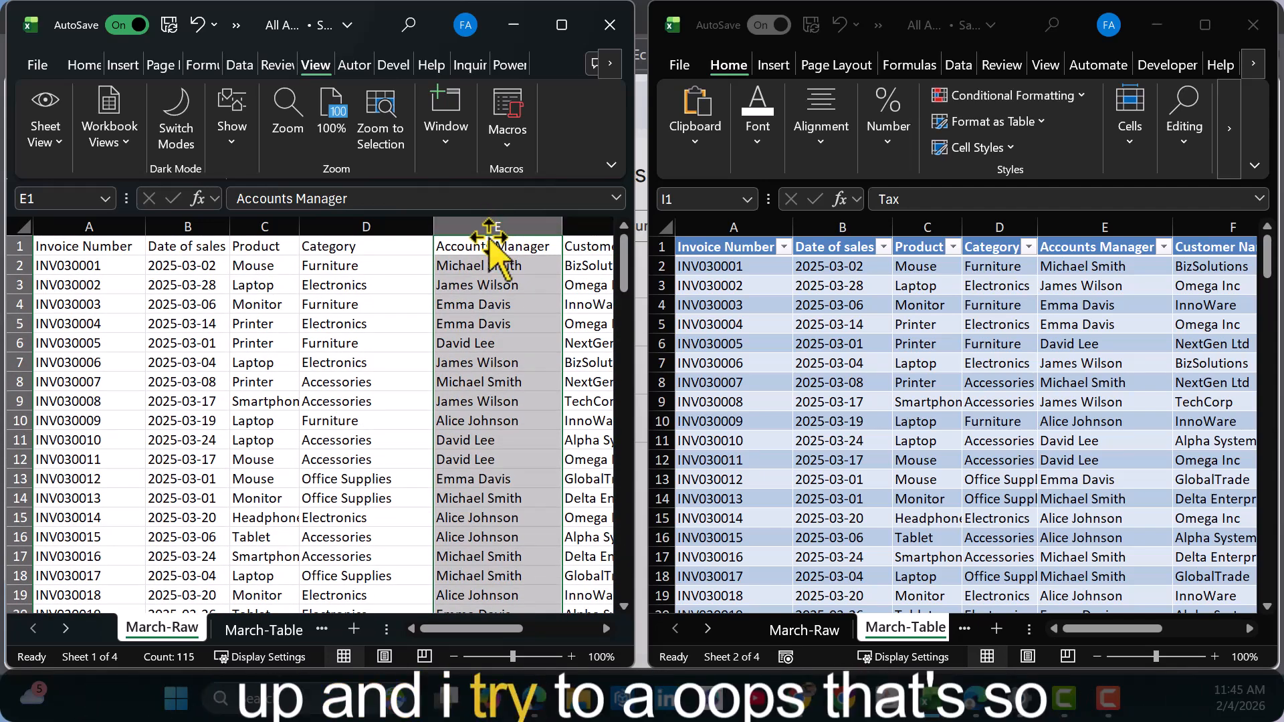
click(486, 238)
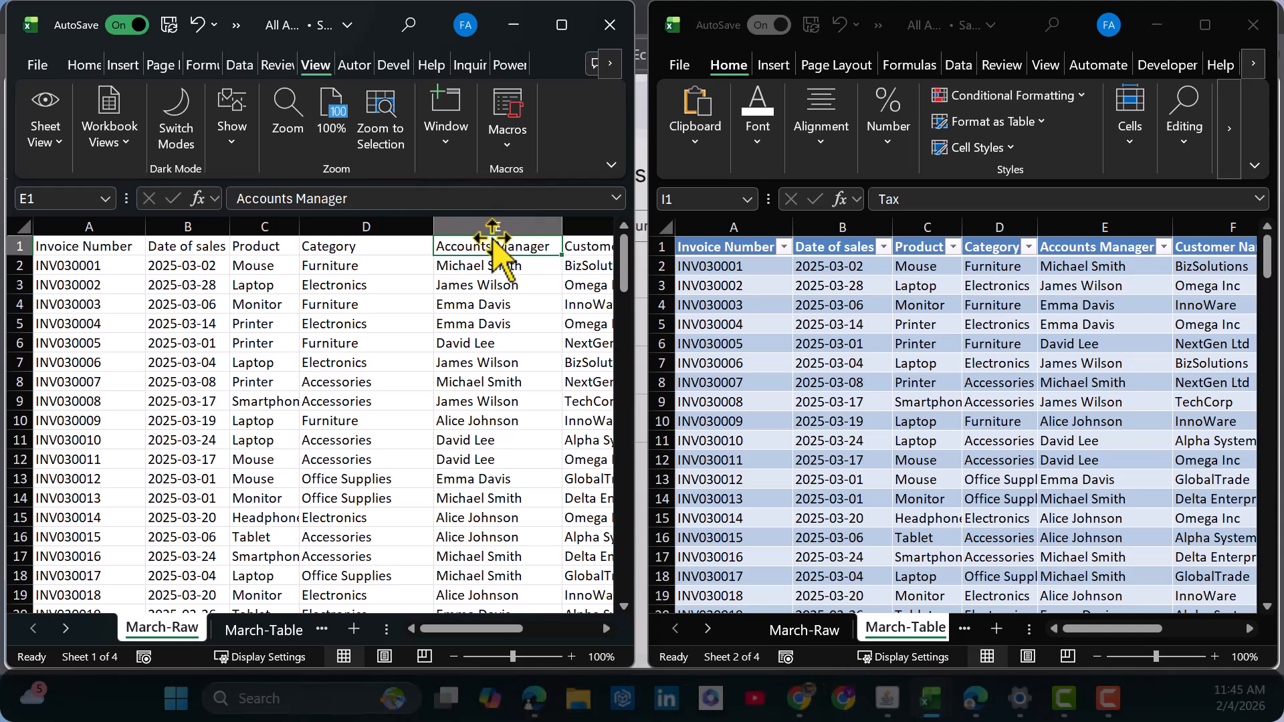
key(ctrl+shift+Down)
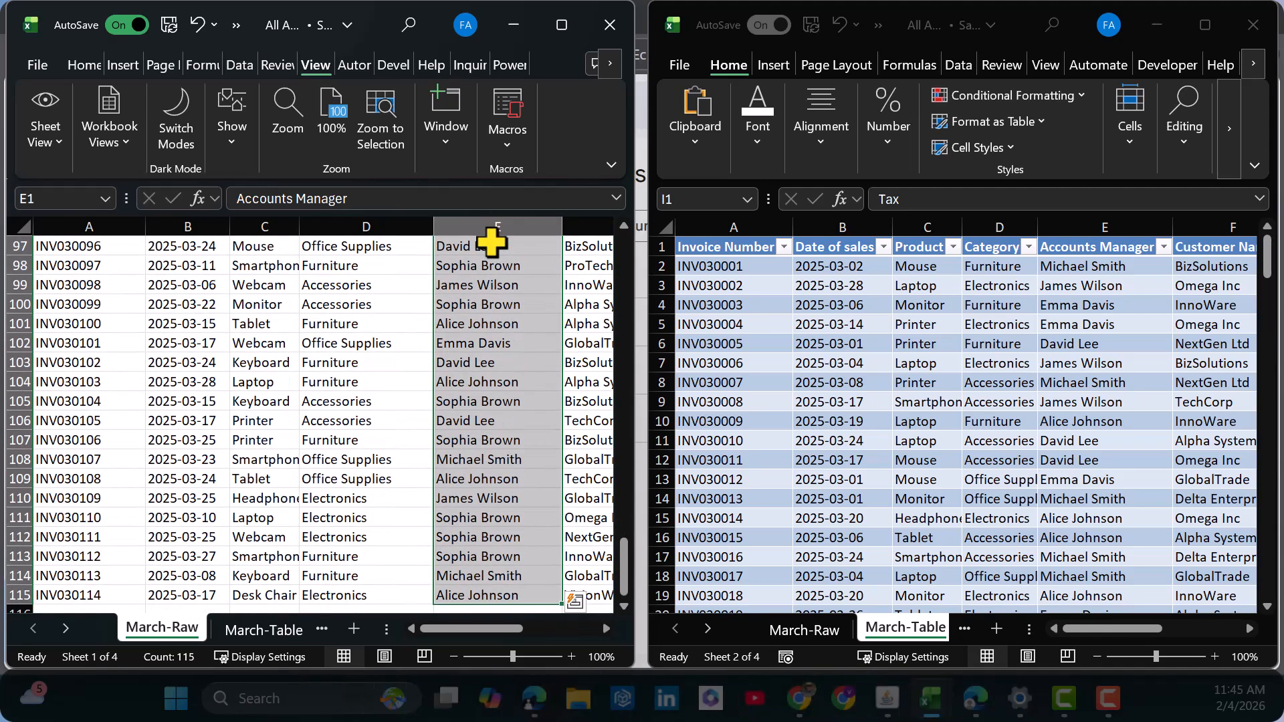
key(ctrl+BackSpace)
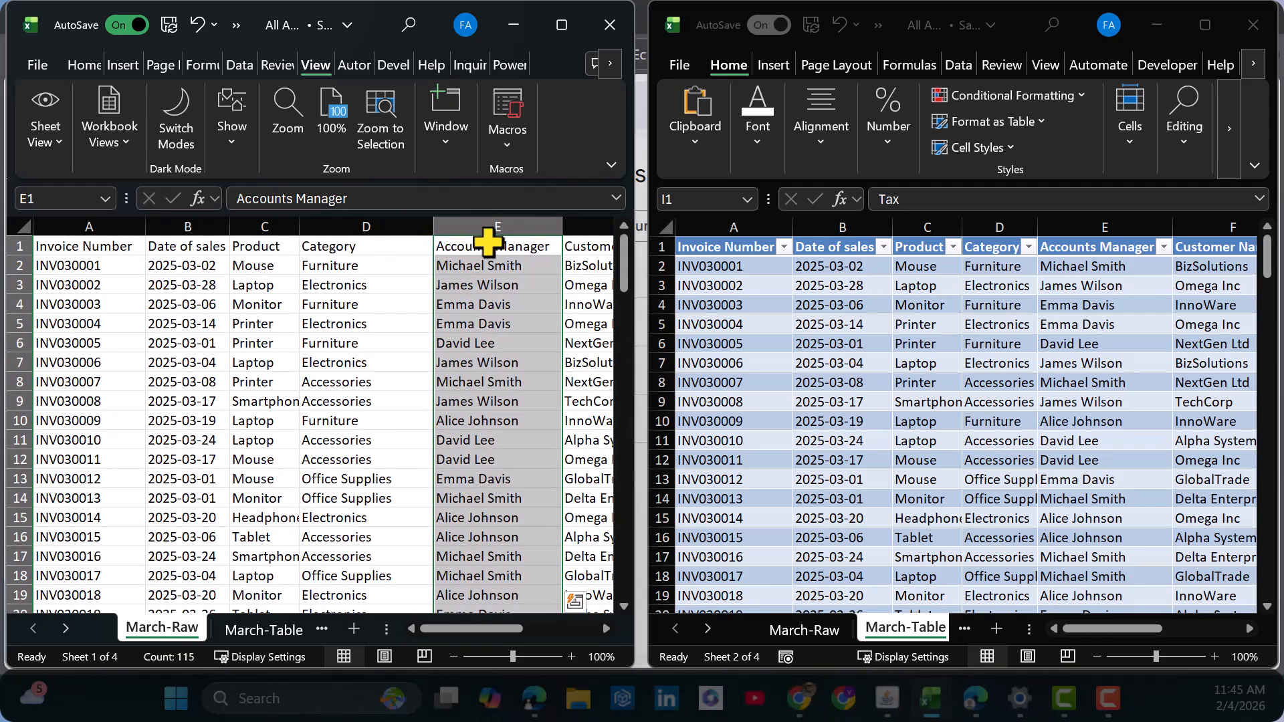
click(510, 215)
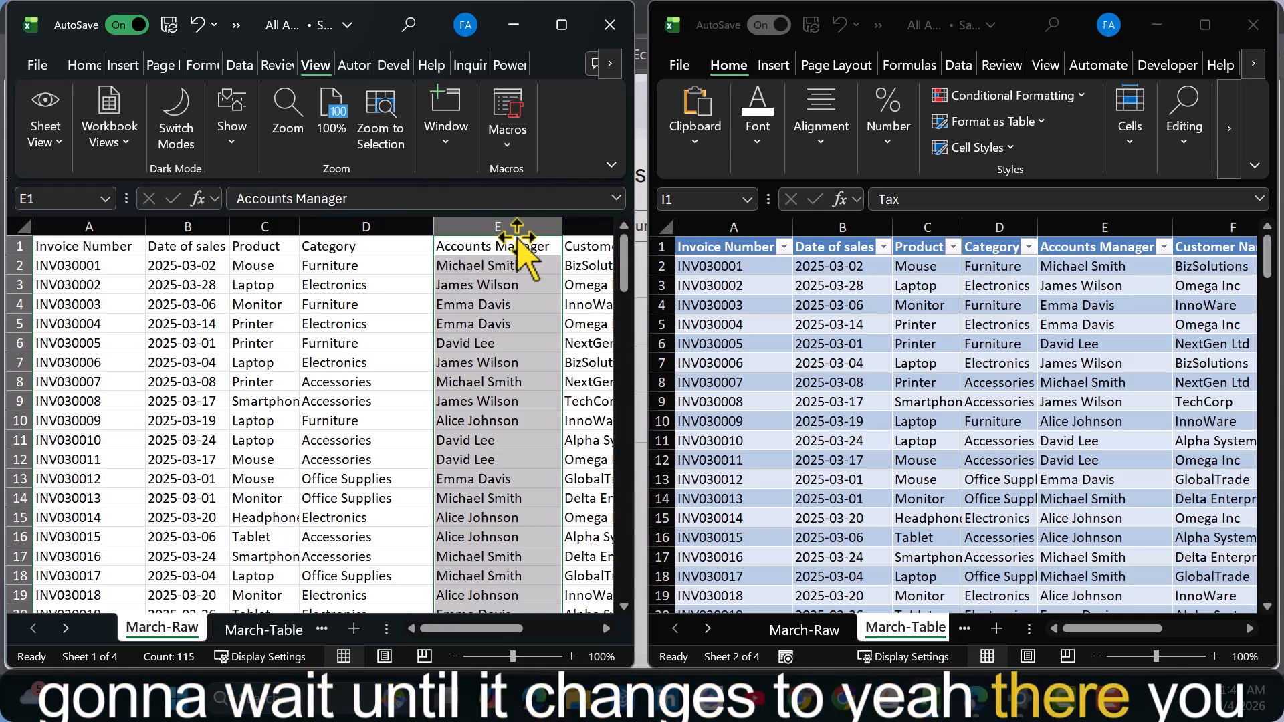
drag(517, 251, 391, 248)
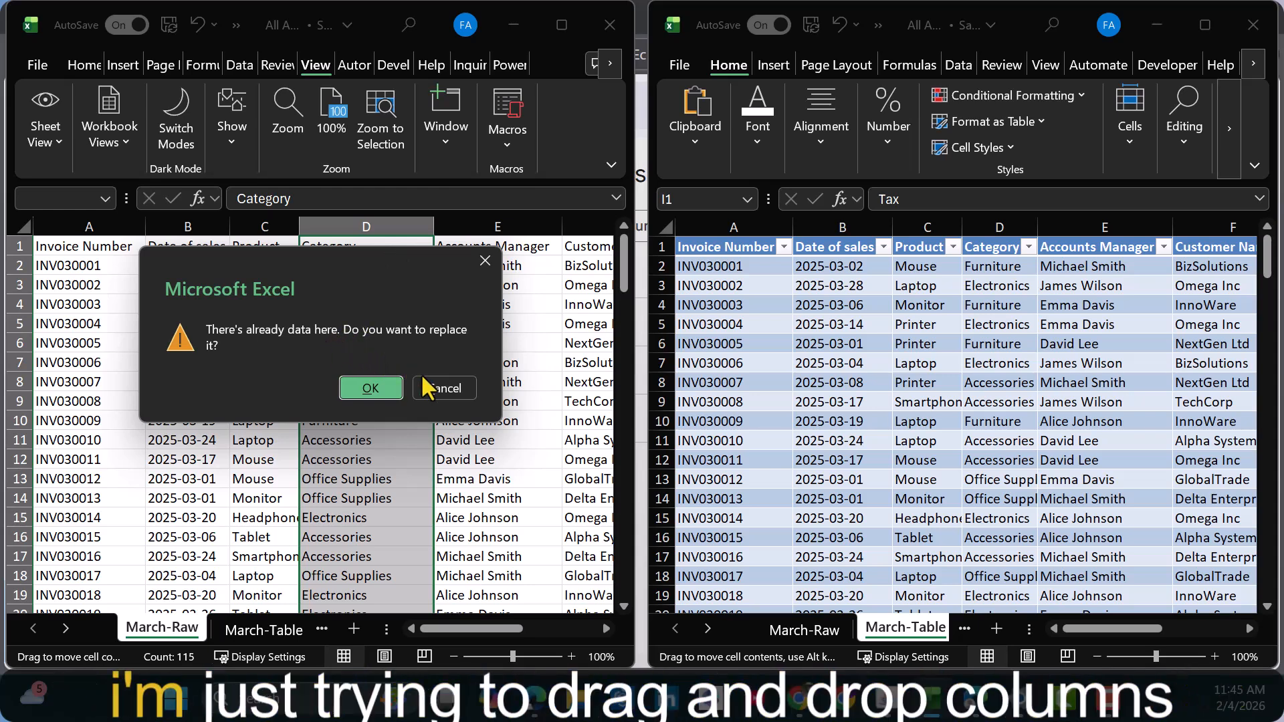
click(444, 389)
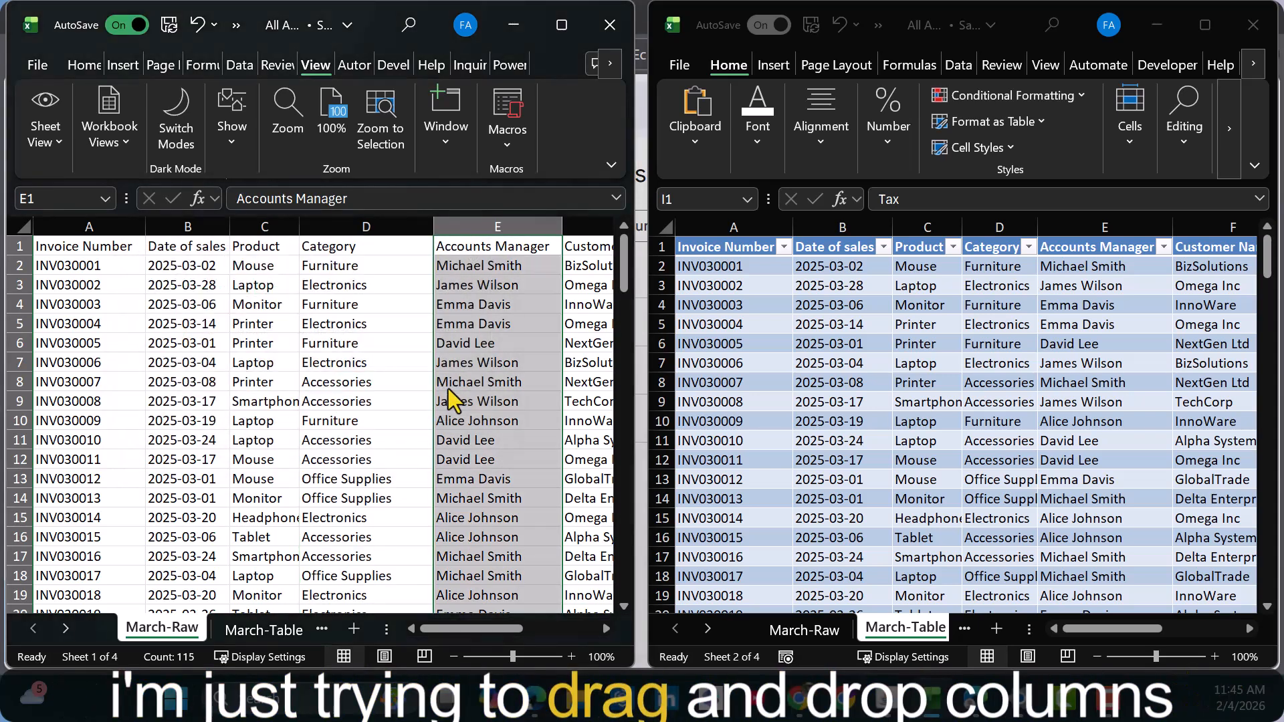
- Maximize the March-Table window and move the Customer Name column ahead of the Accounts Manager column
click(1000, 332)
click(1051, 330)
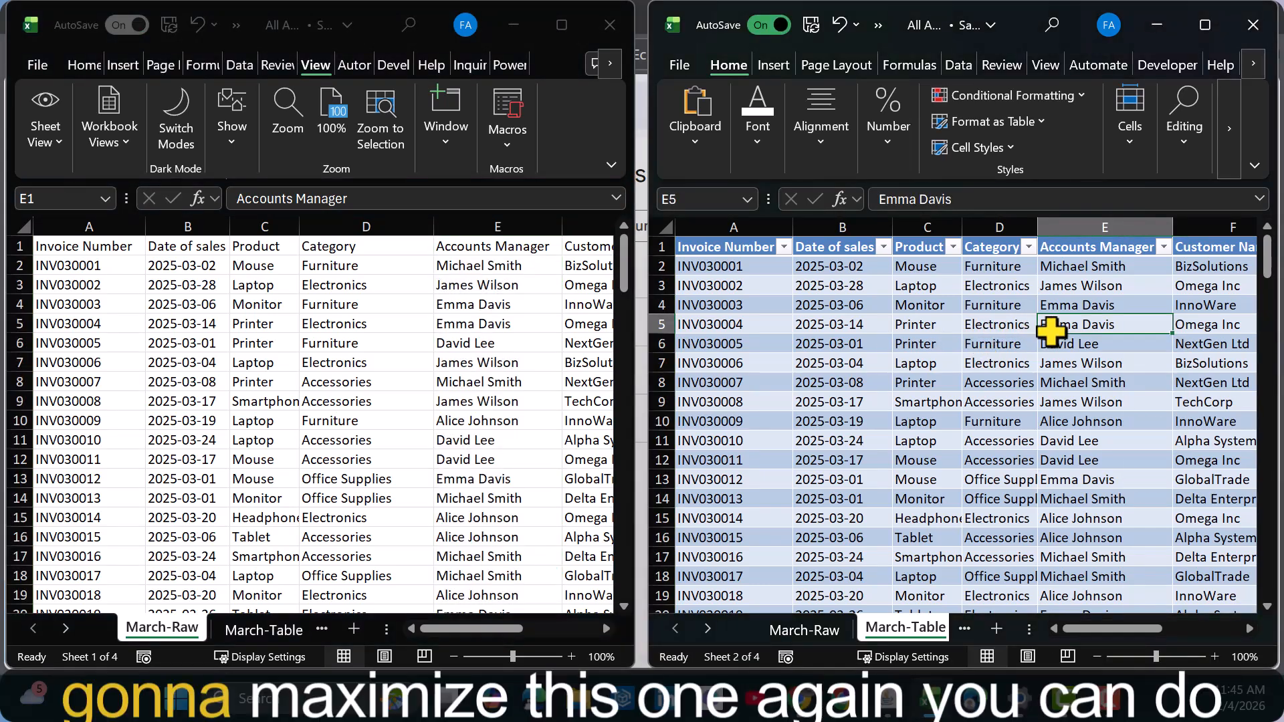
key(super+Up)
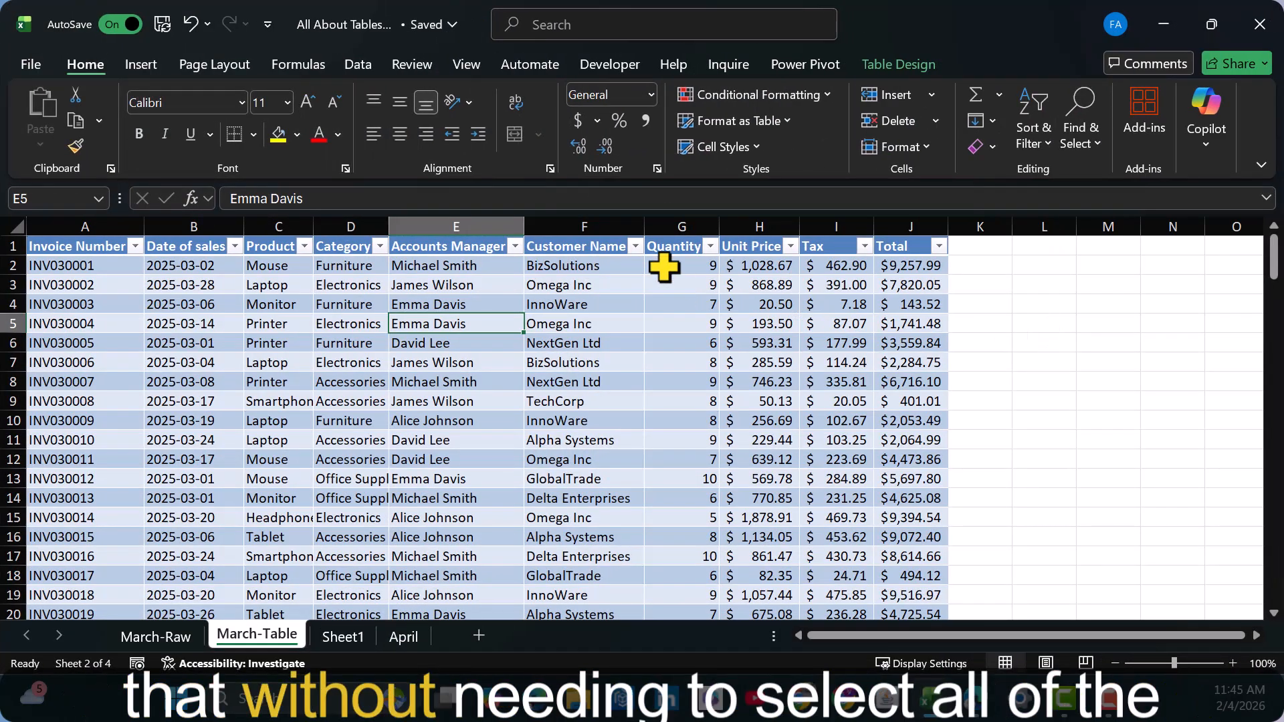
click(585, 249)
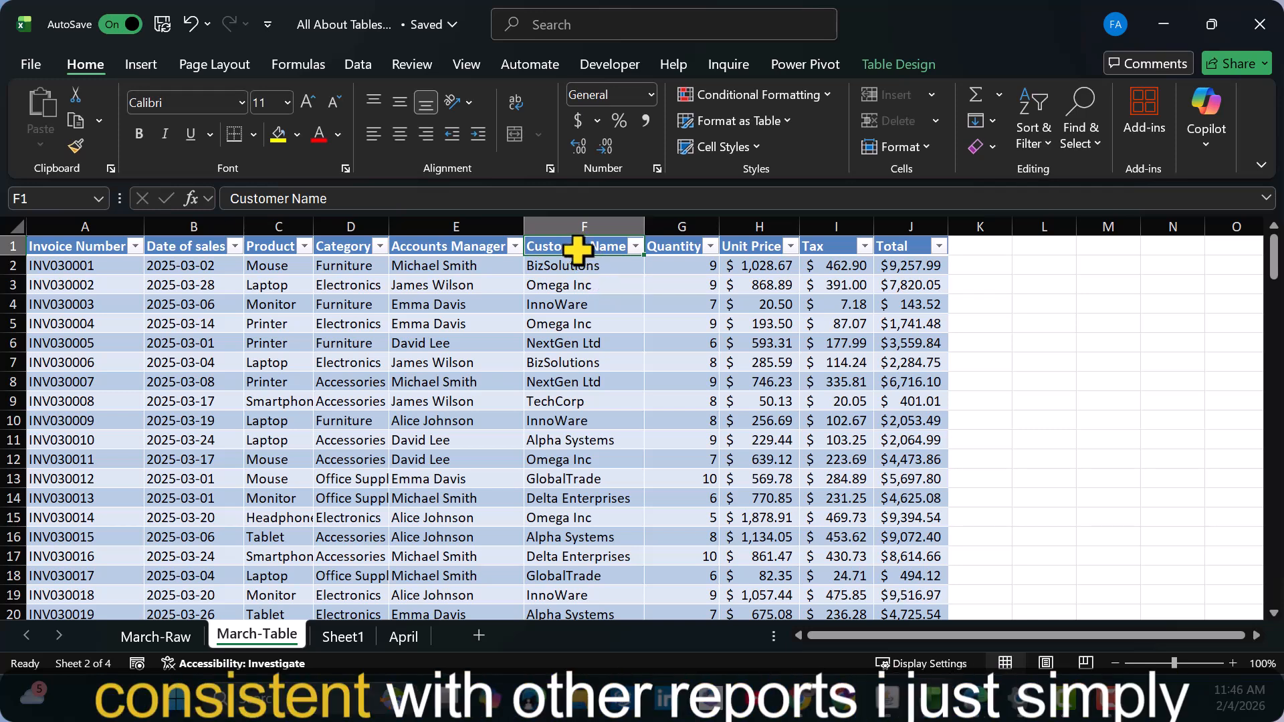
drag(581, 255, 396, 254)
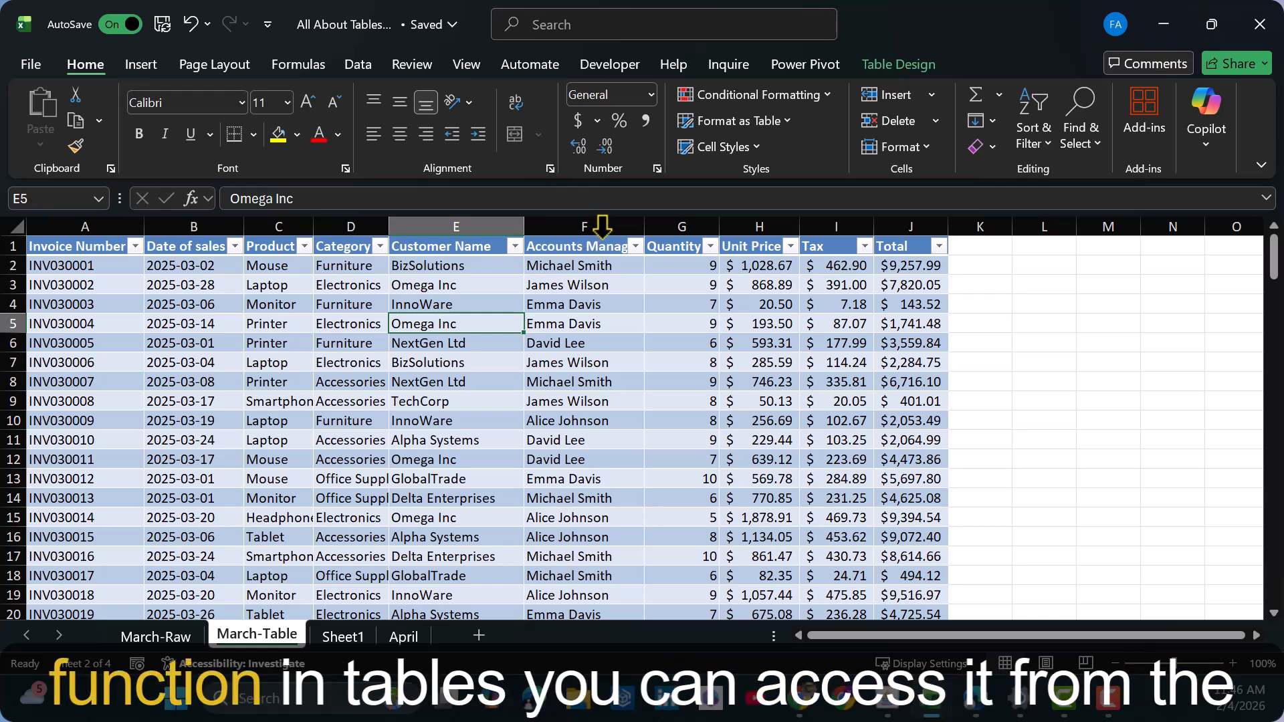
- Turn on the total row for the MonthSales table and try to adjust the Total column's width
click(889, 64)
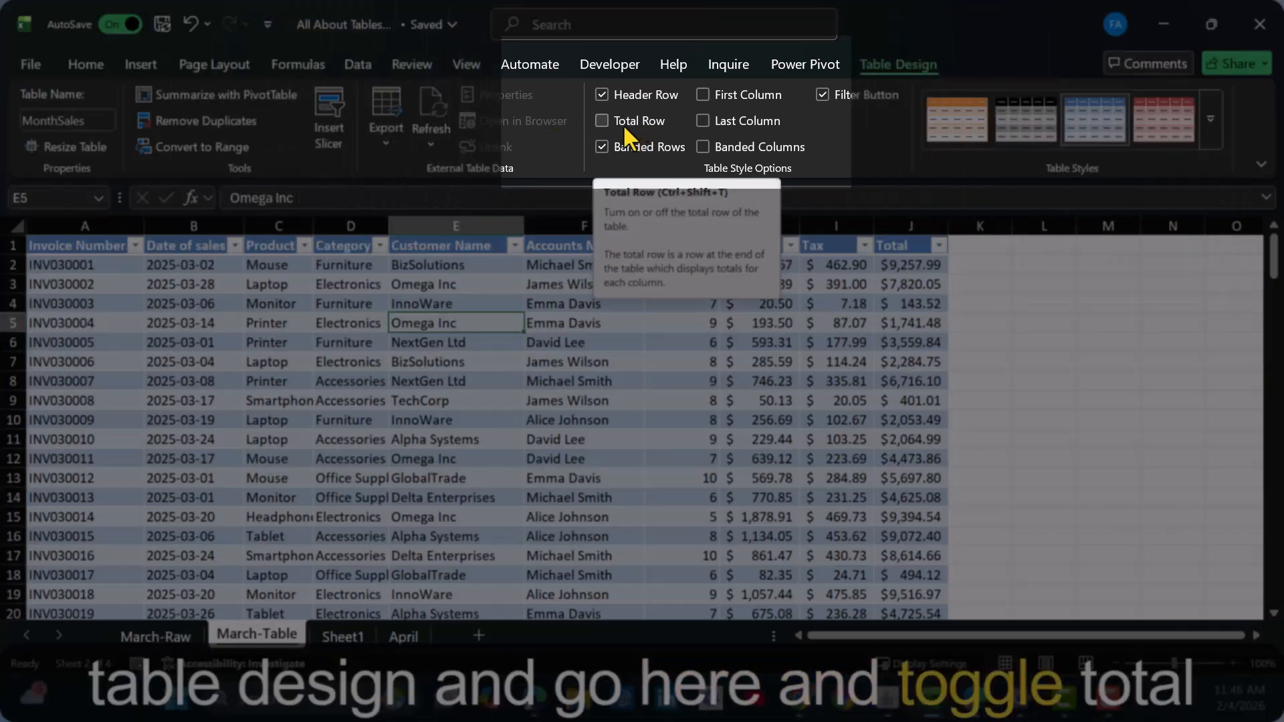
click(623, 123)
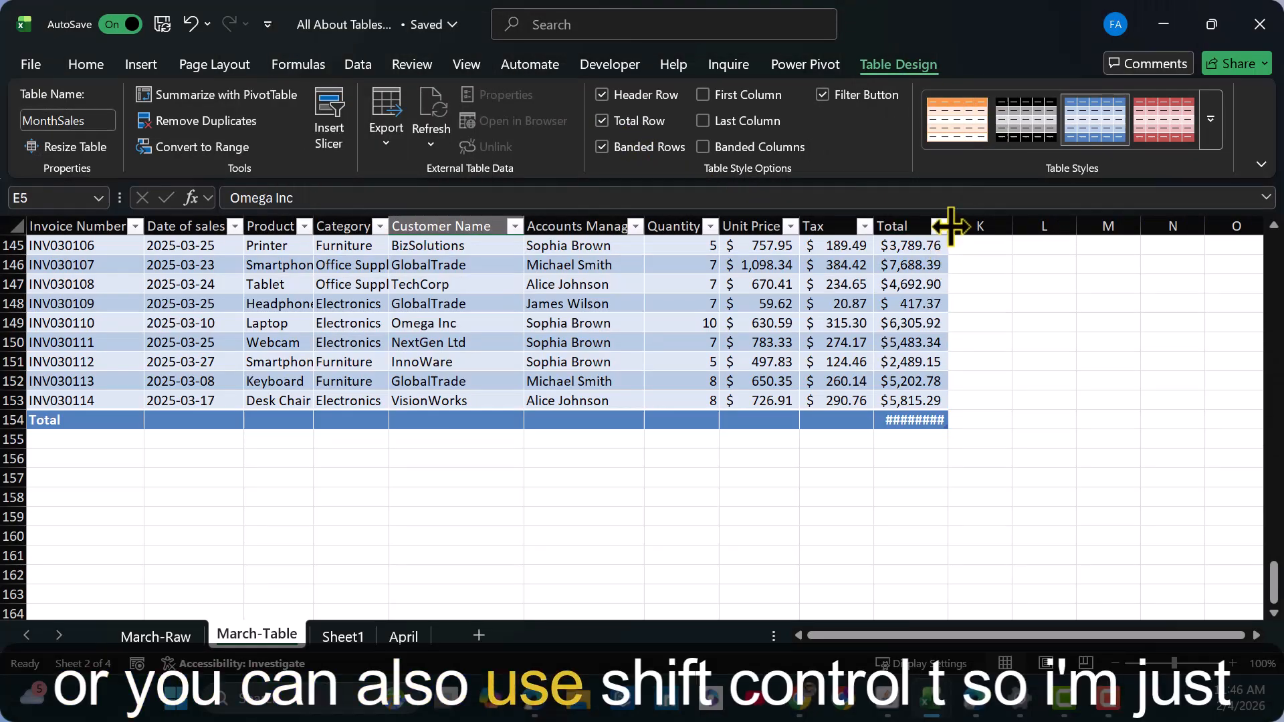
drag(948, 225, 948, 226)
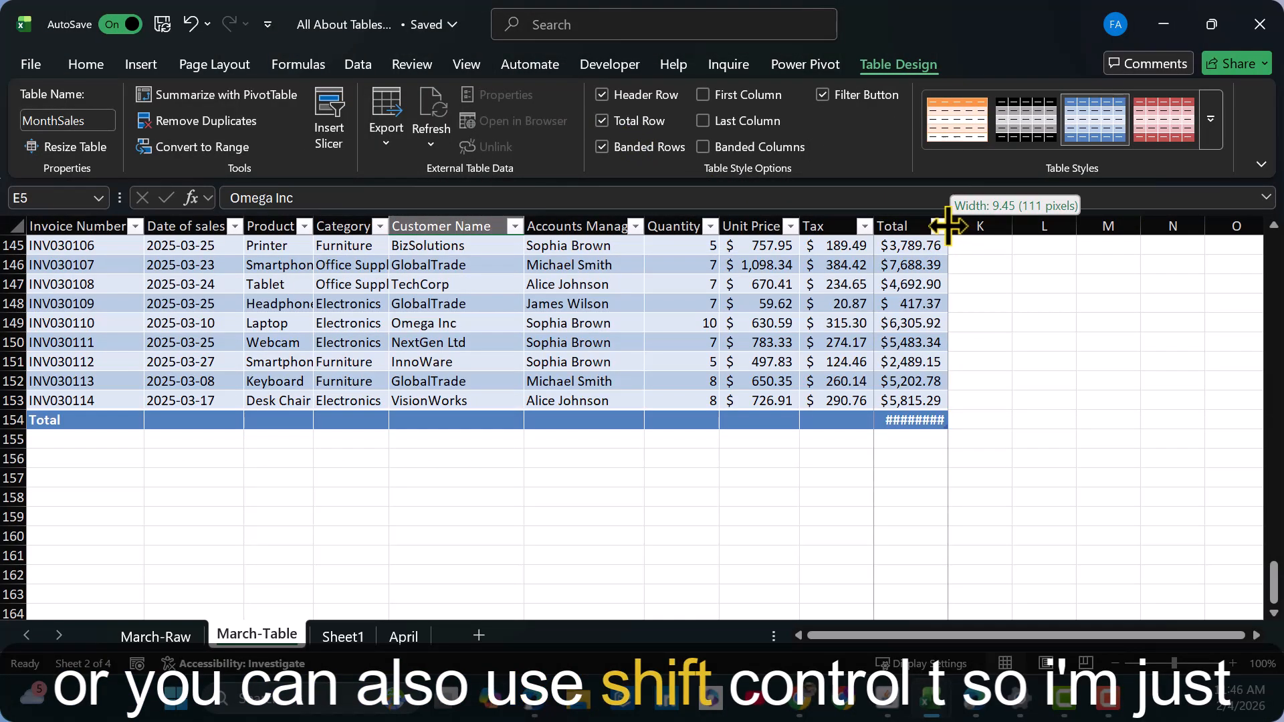
click(944, 228)
click(944, 265)
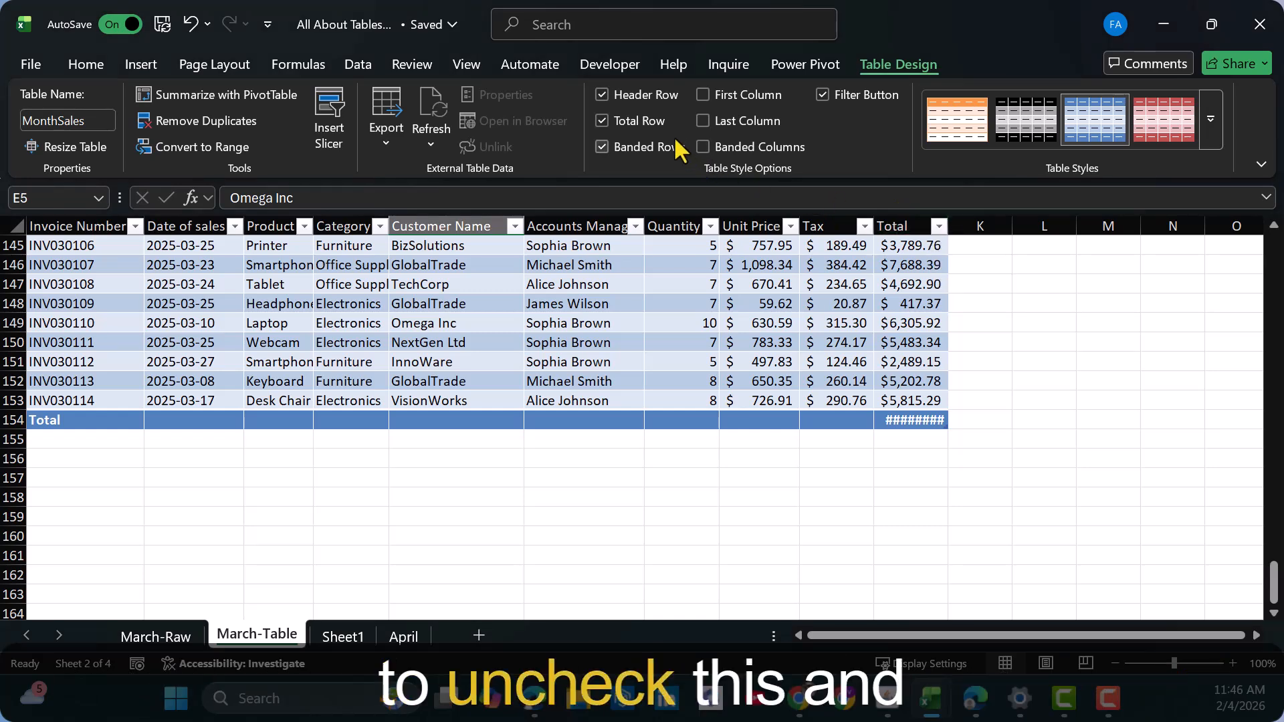
- Turn off the MonthSales table's total row and select cell G150 in the Quantity column
click(642, 119)
click(659, 343)
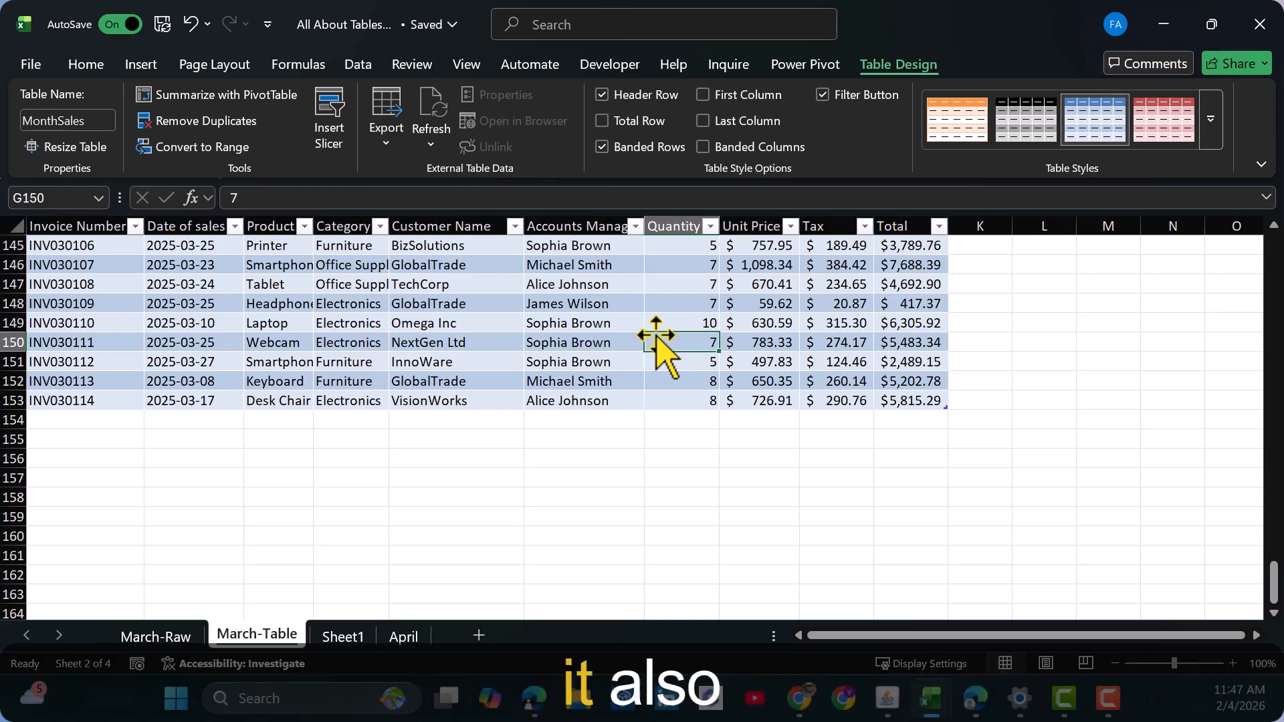
- Turn on the MonthSales table's total row and fit the Total column's width to its contents
key(ctrl+shift+t)
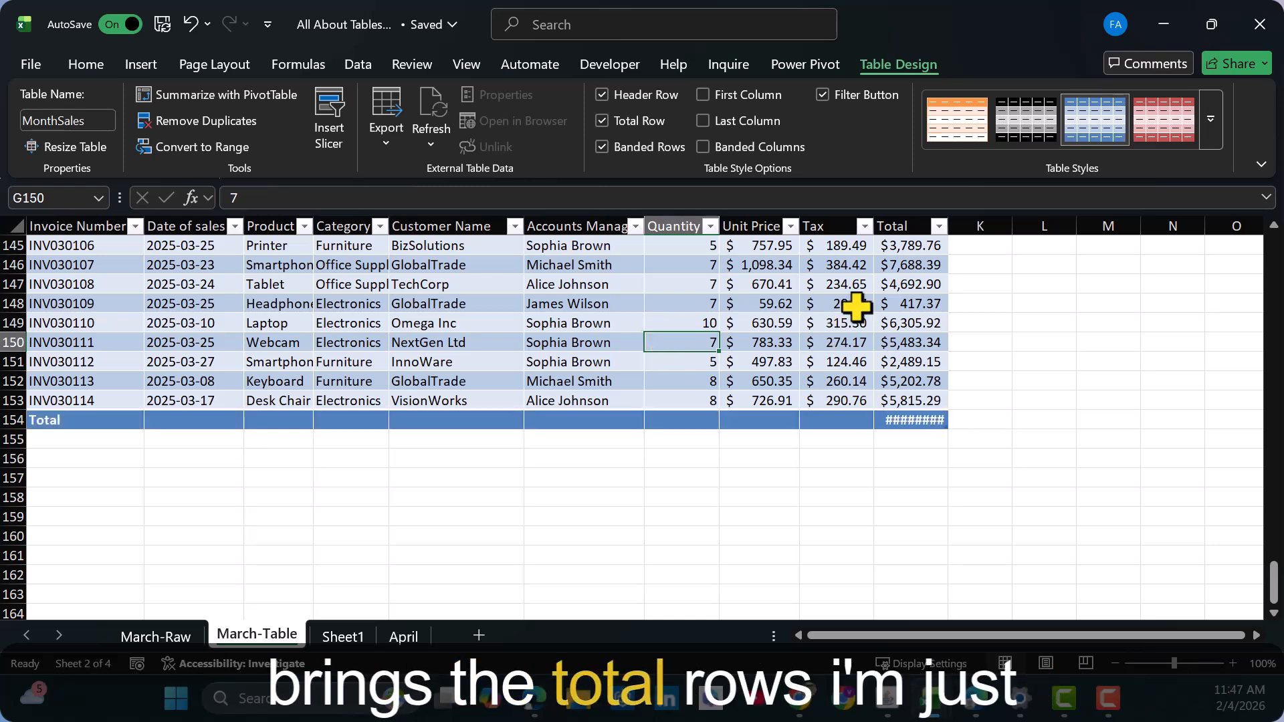
double_click(948, 226)
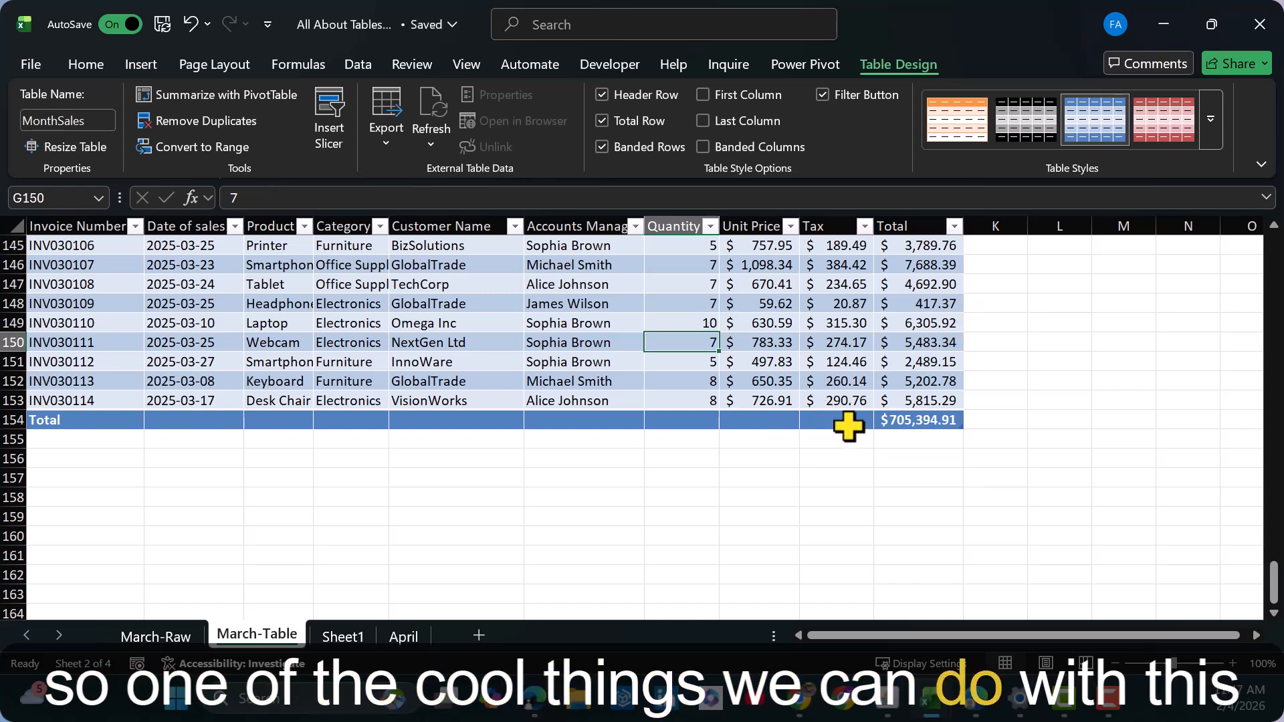
- Set the Tax column's cell in the total row to the Average function
click(813, 422)
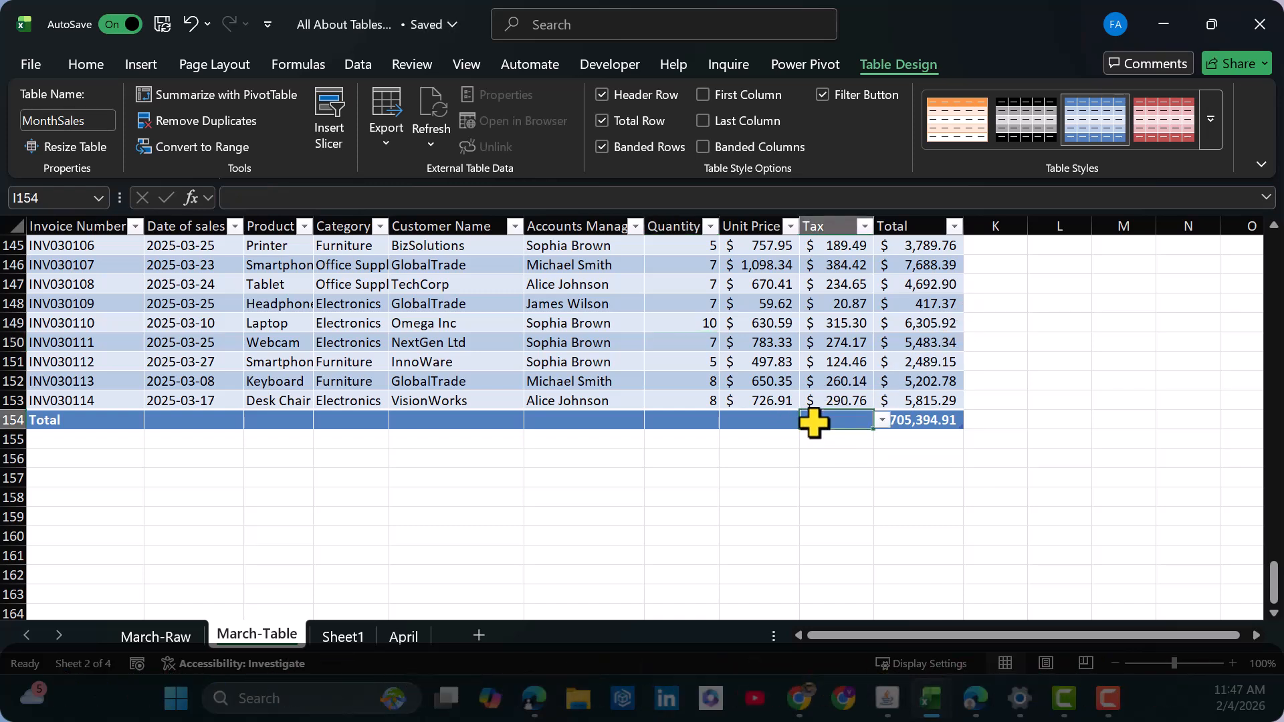
click(882, 420)
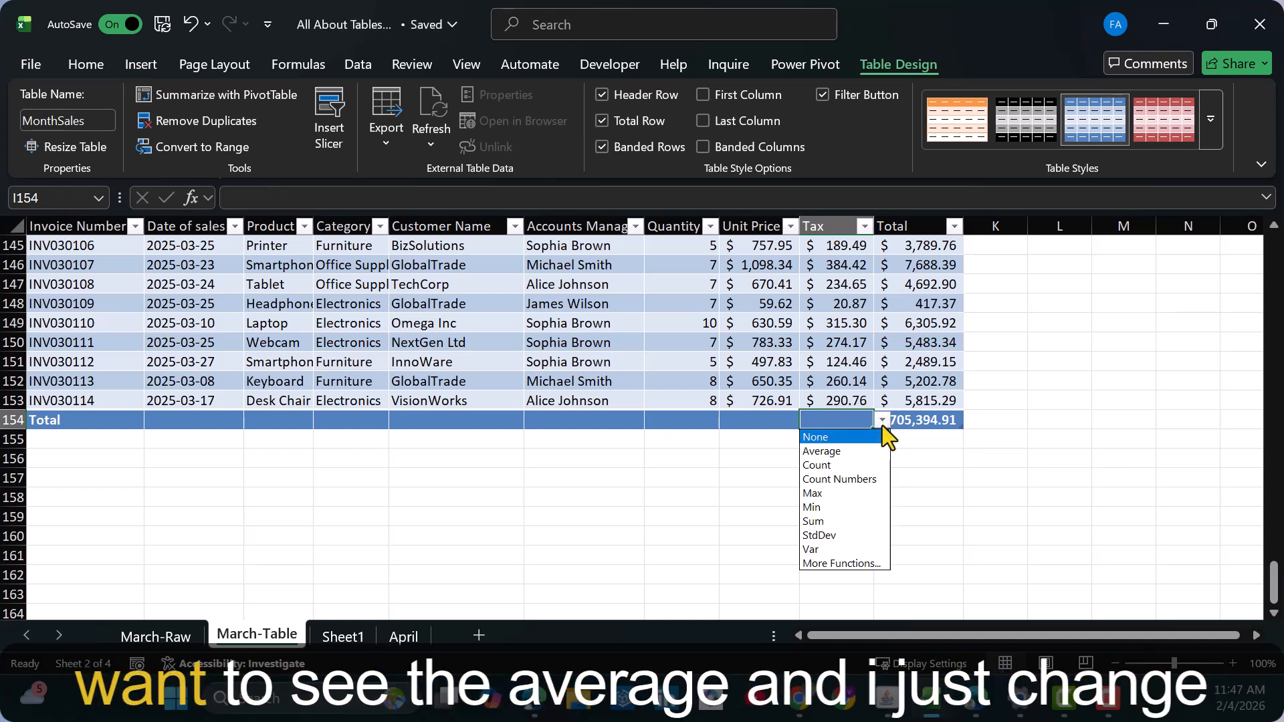
click(857, 455)
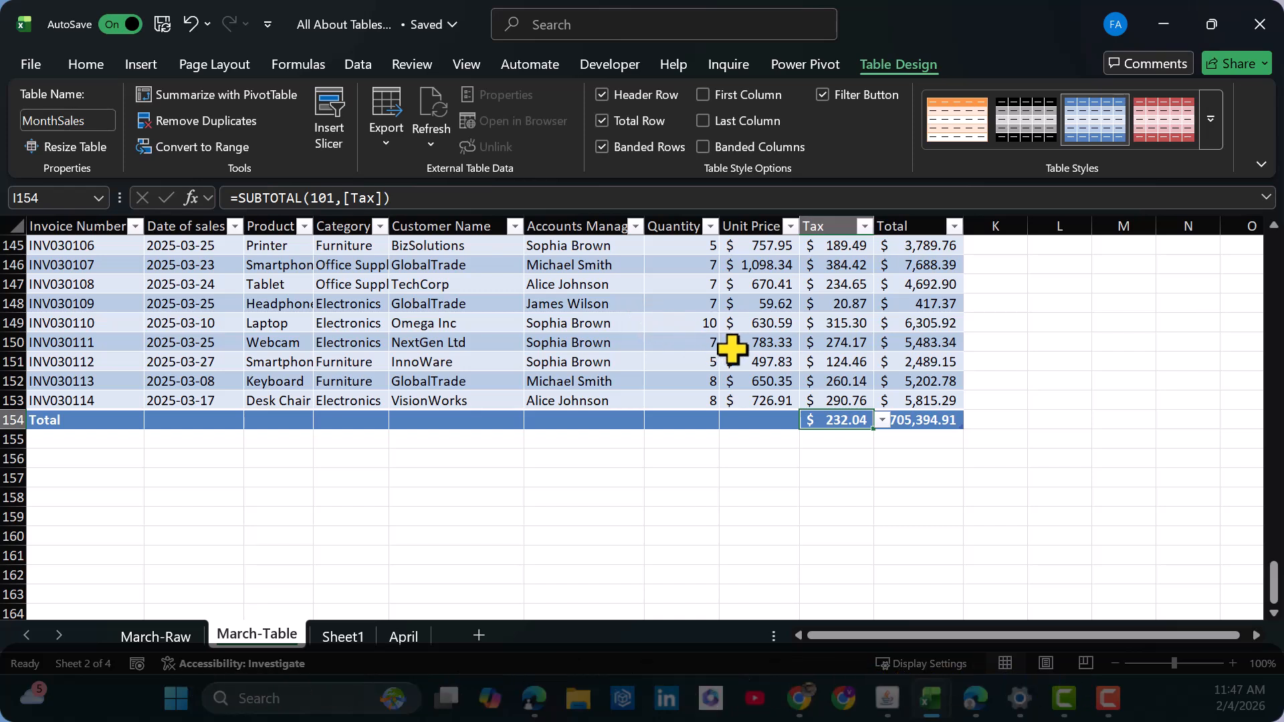
- In the total row, set the Quantity column to Max and the Unit Price column to Min
click(699, 415)
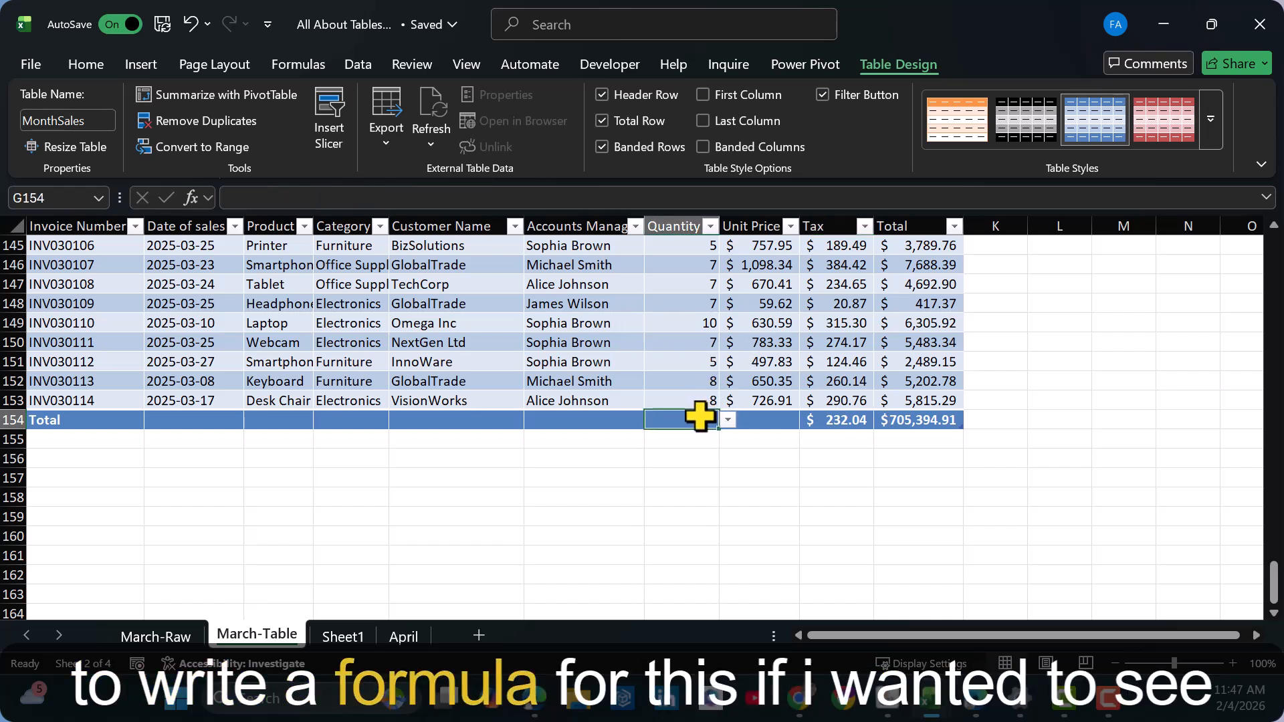
click(728, 419)
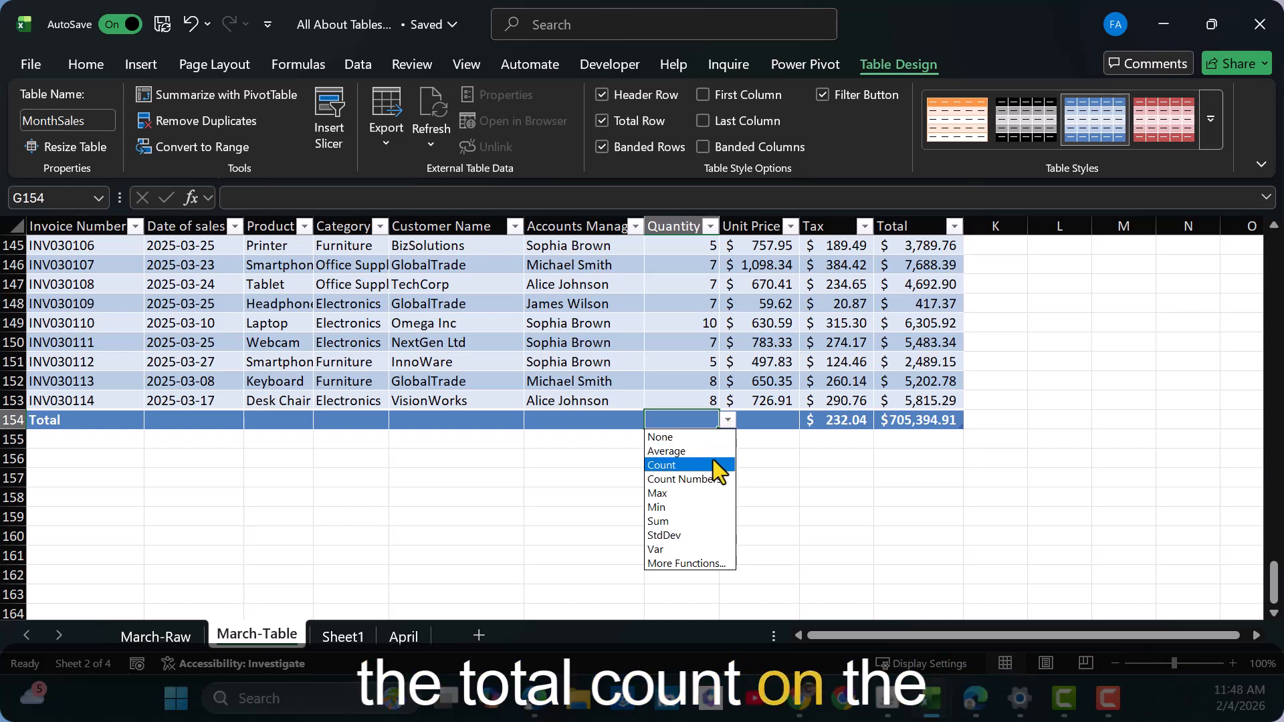
click(704, 500)
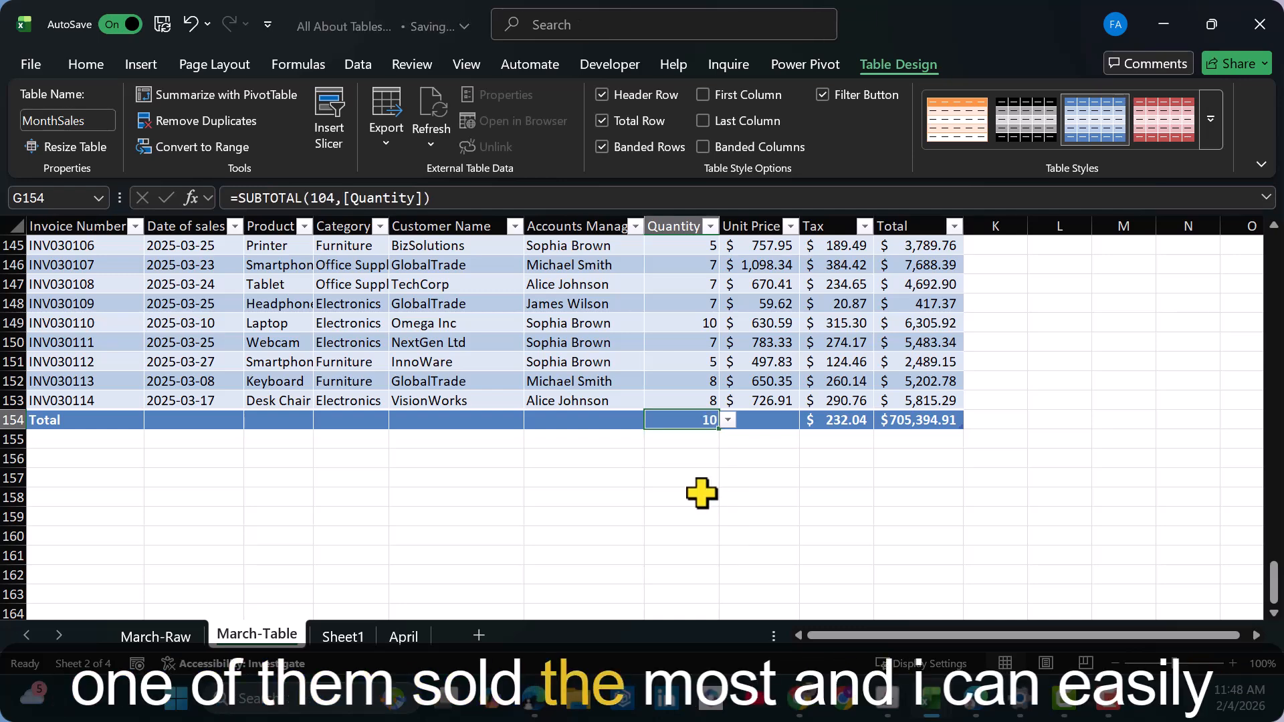
click(781, 420)
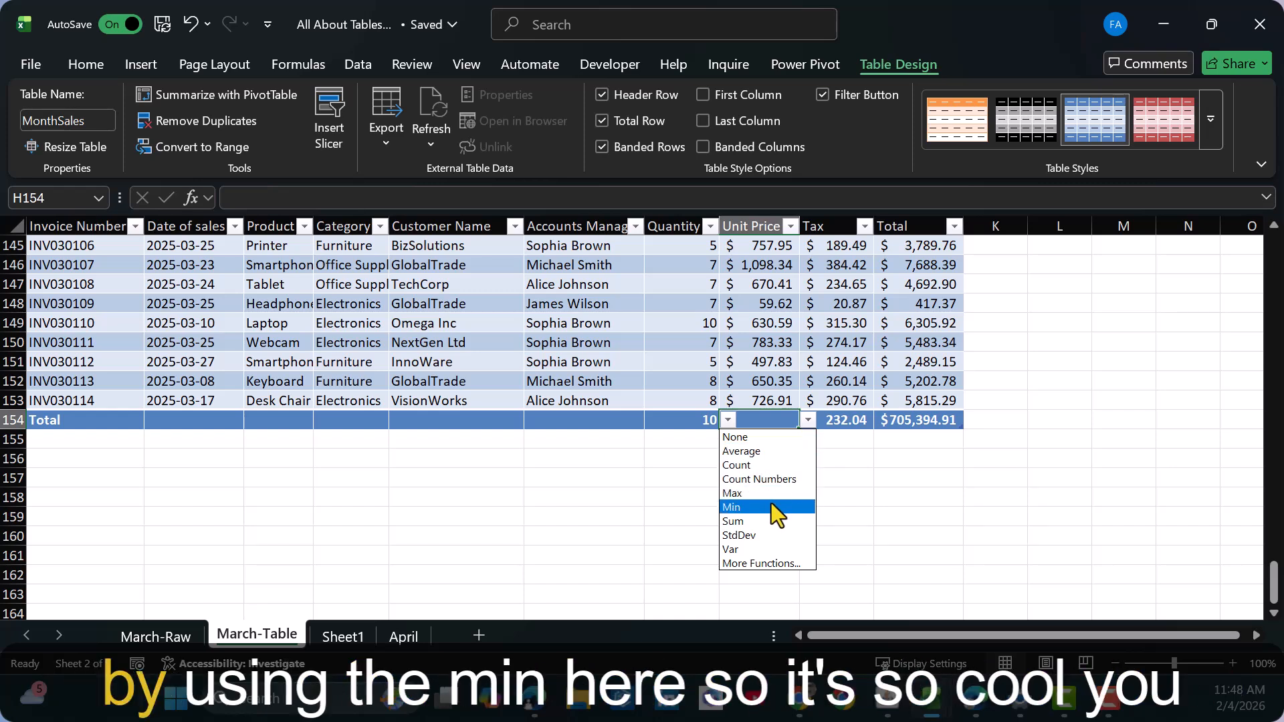
click(772, 503)
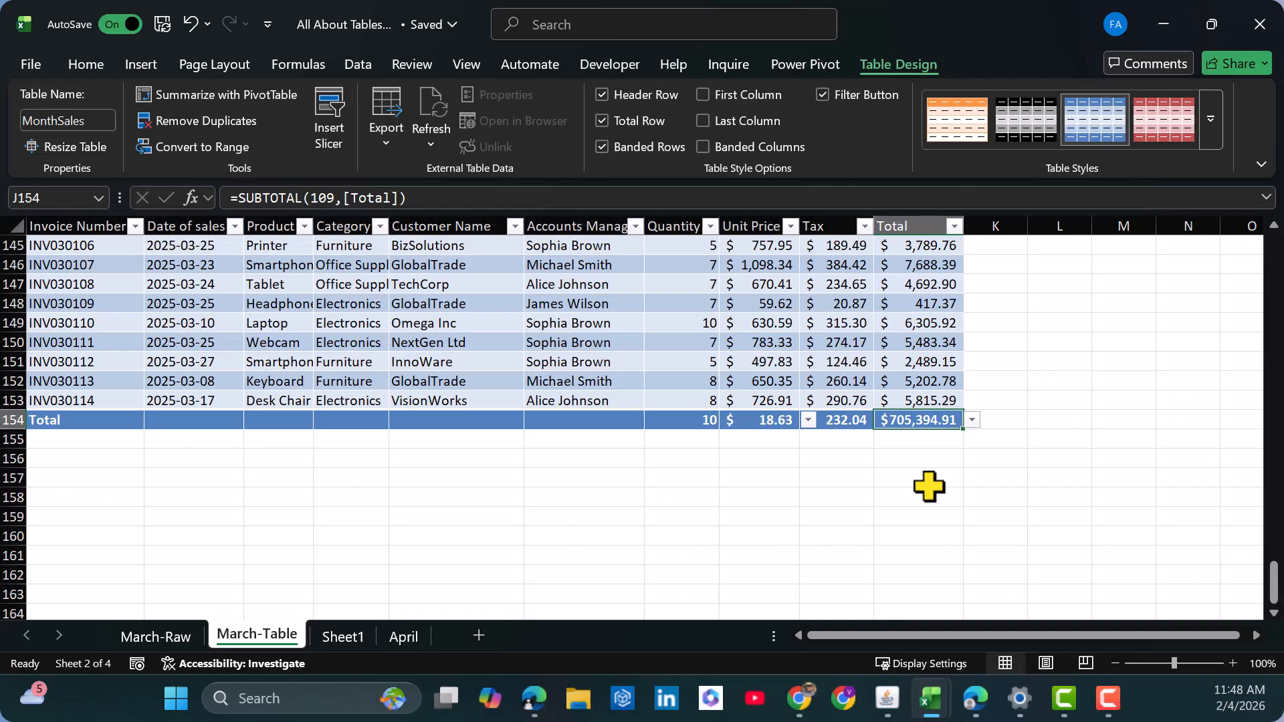
- Insert an Accounts Manager slicer for the MonthSales table and place it in the empty columns beside the table
click(742, 359)
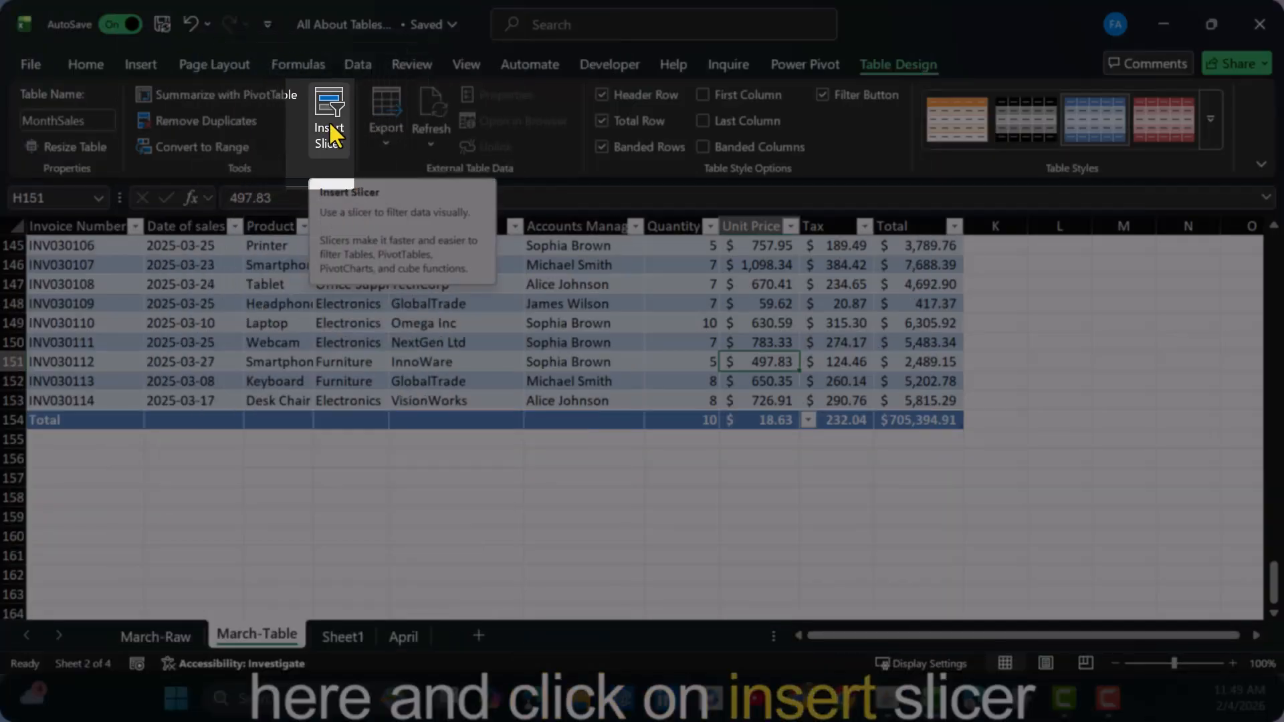
click(330, 127)
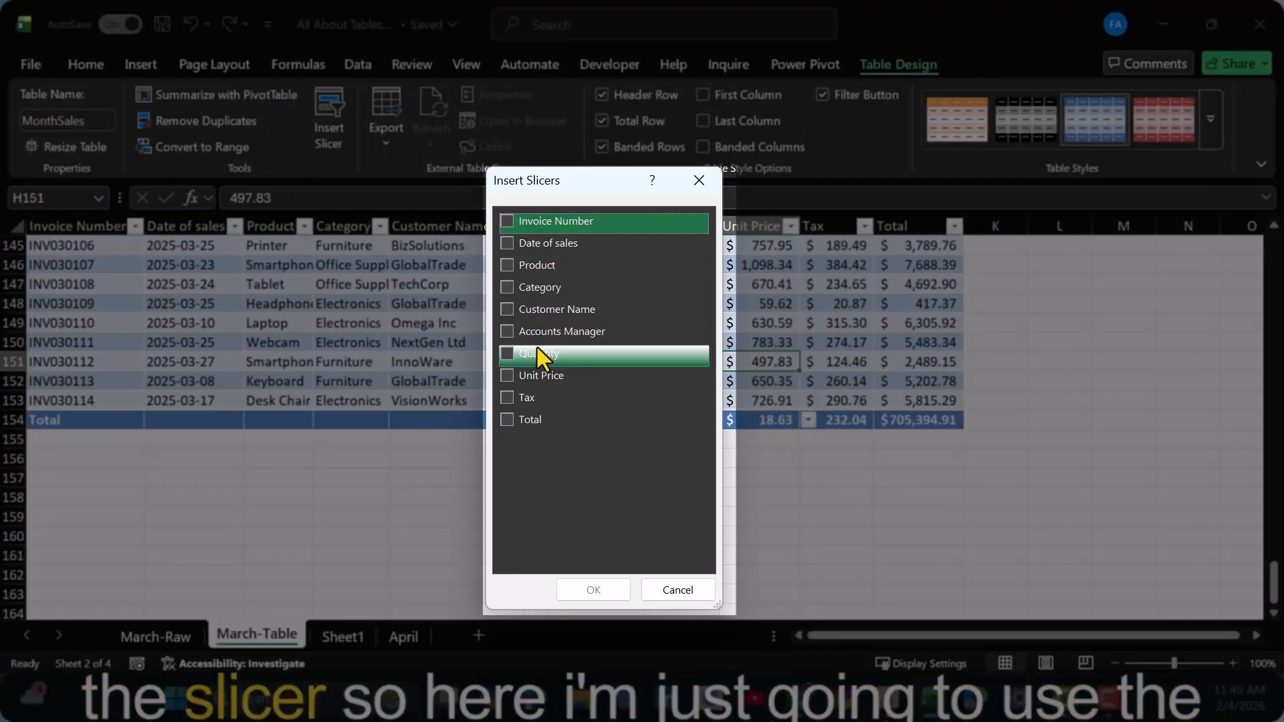
click(507, 329)
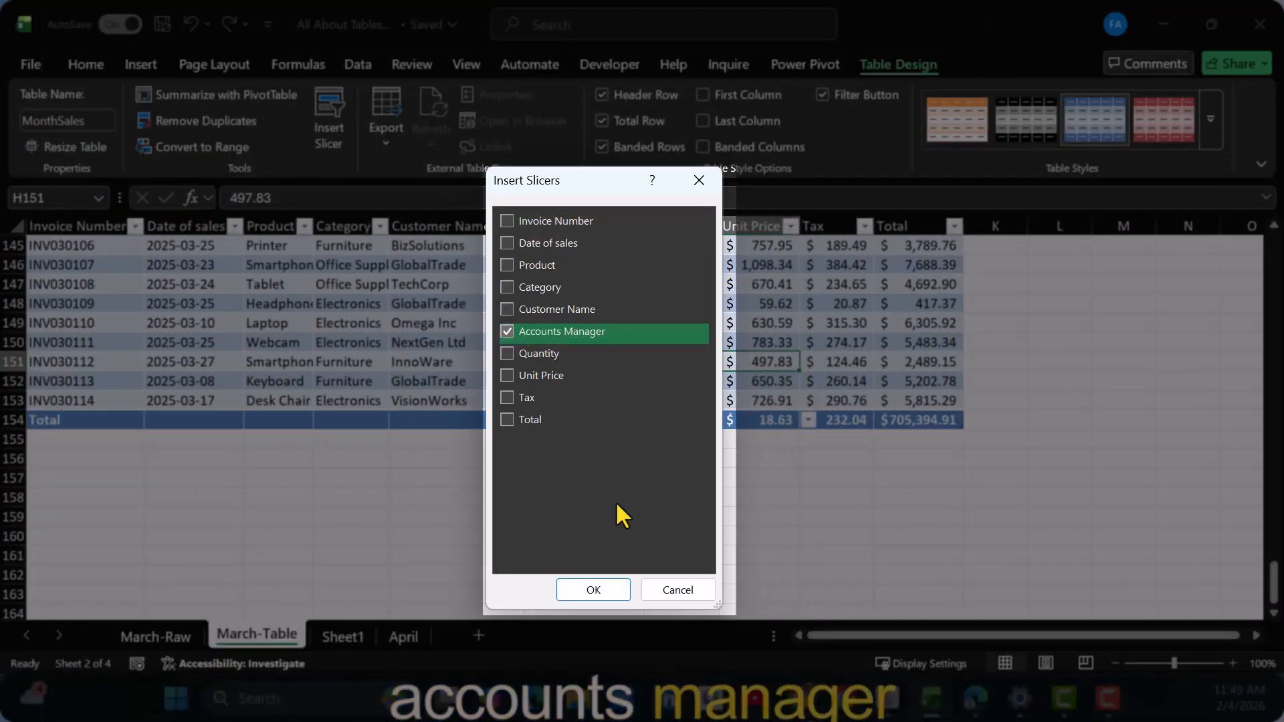
click(602, 589)
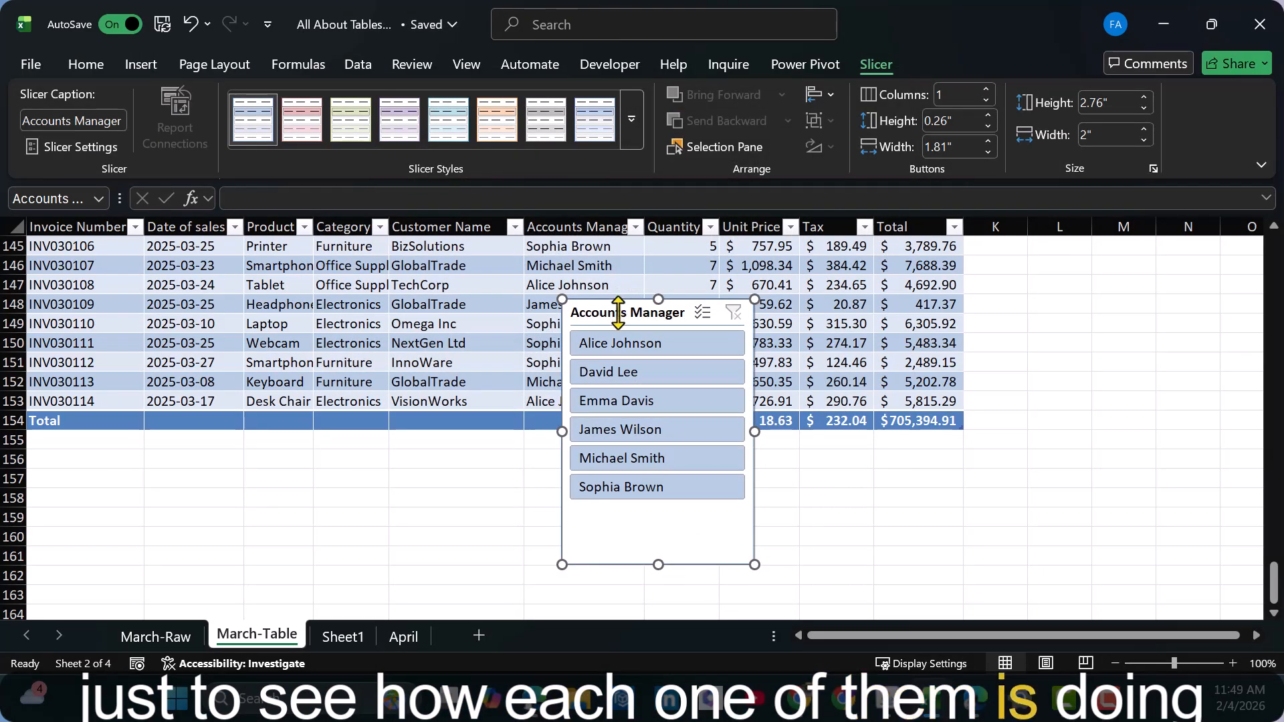
drag(617, 313, 1074, 289)
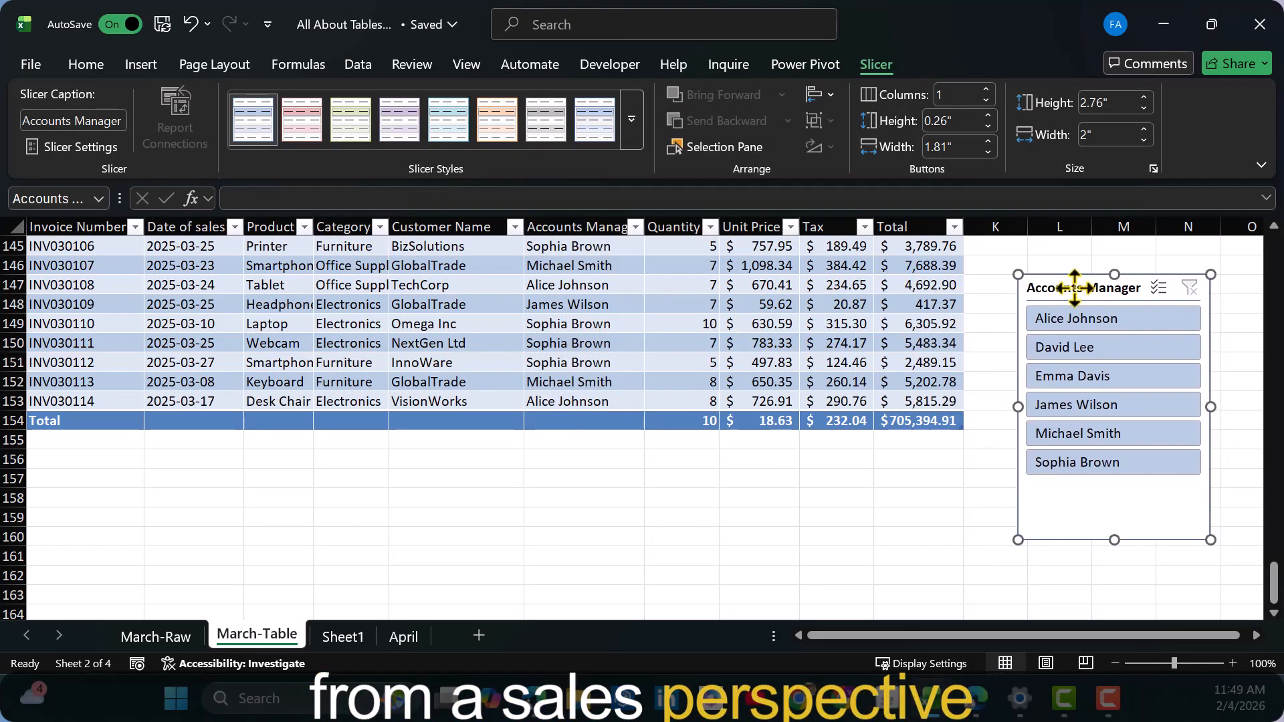
- Filter the table to the first accounts manager in the slicer, and cut and paste the slicer at L10 beside the table's first rows
click(1091, 320)
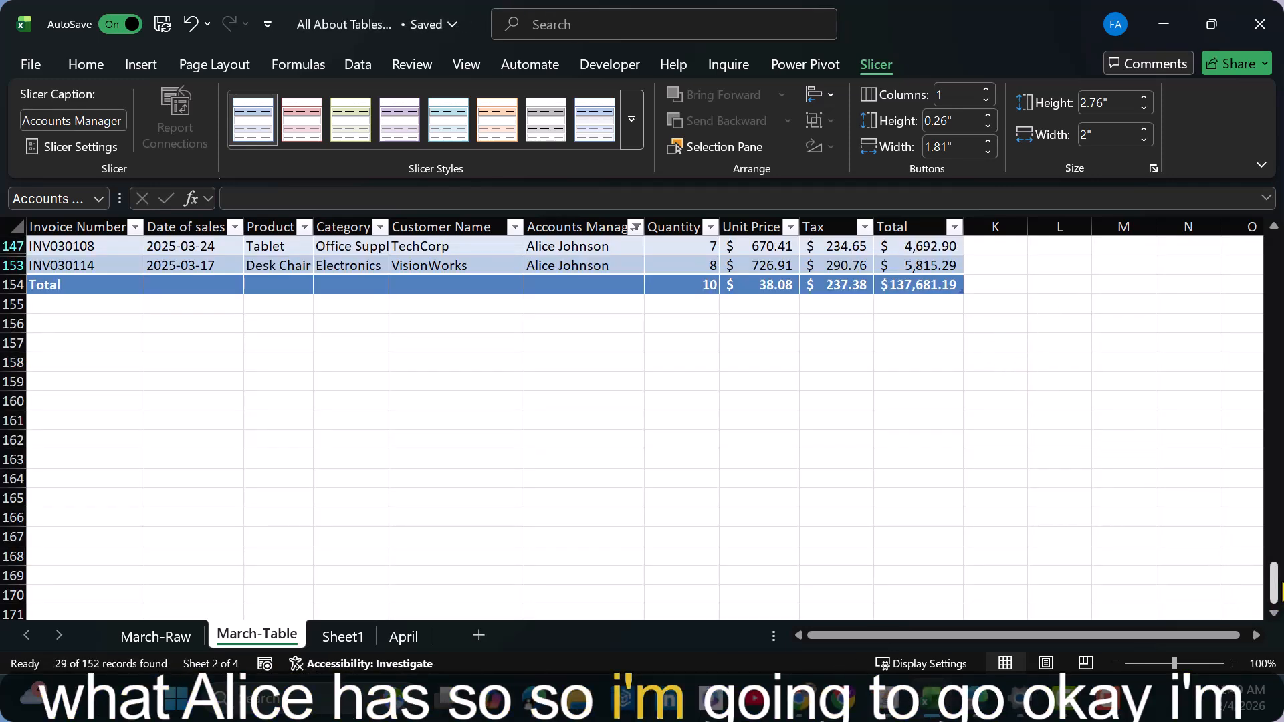
mouse_move(1273, 588)
mouse_down()
mouse_move(1263, 367)
mouse_move(1273, 568)
mouse_up()
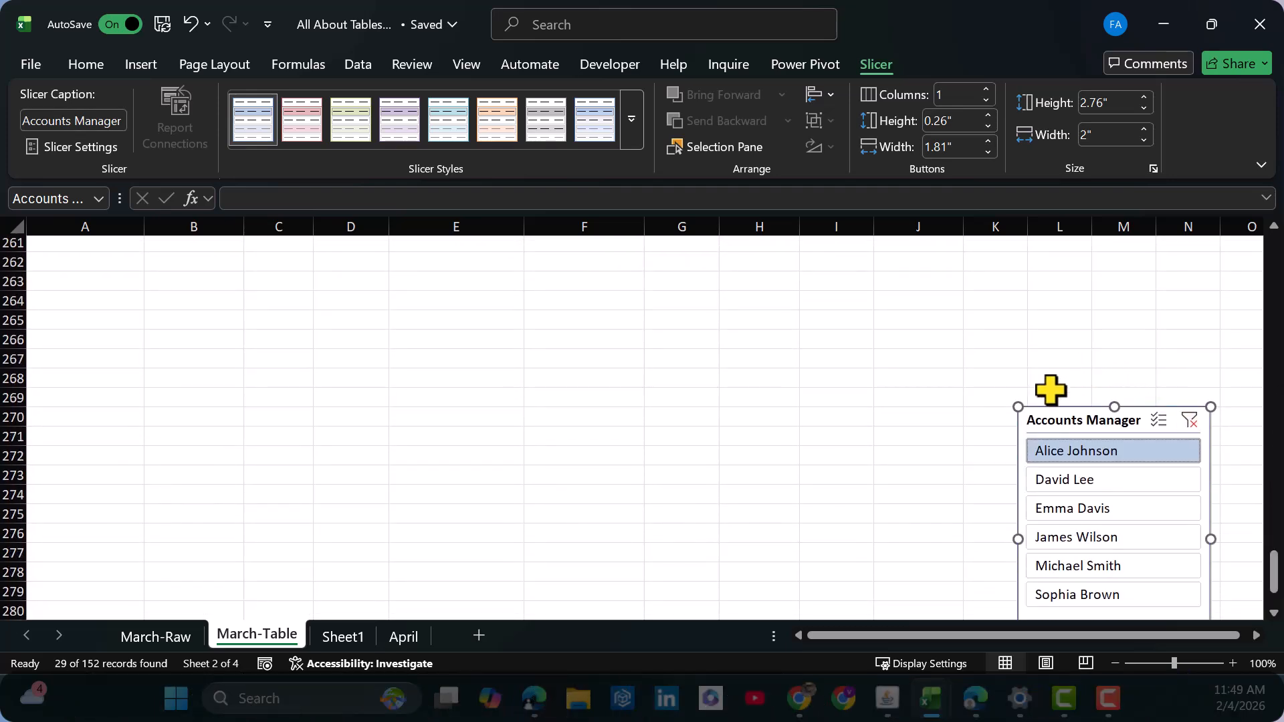
drag(1036, 422, 1042, 423)
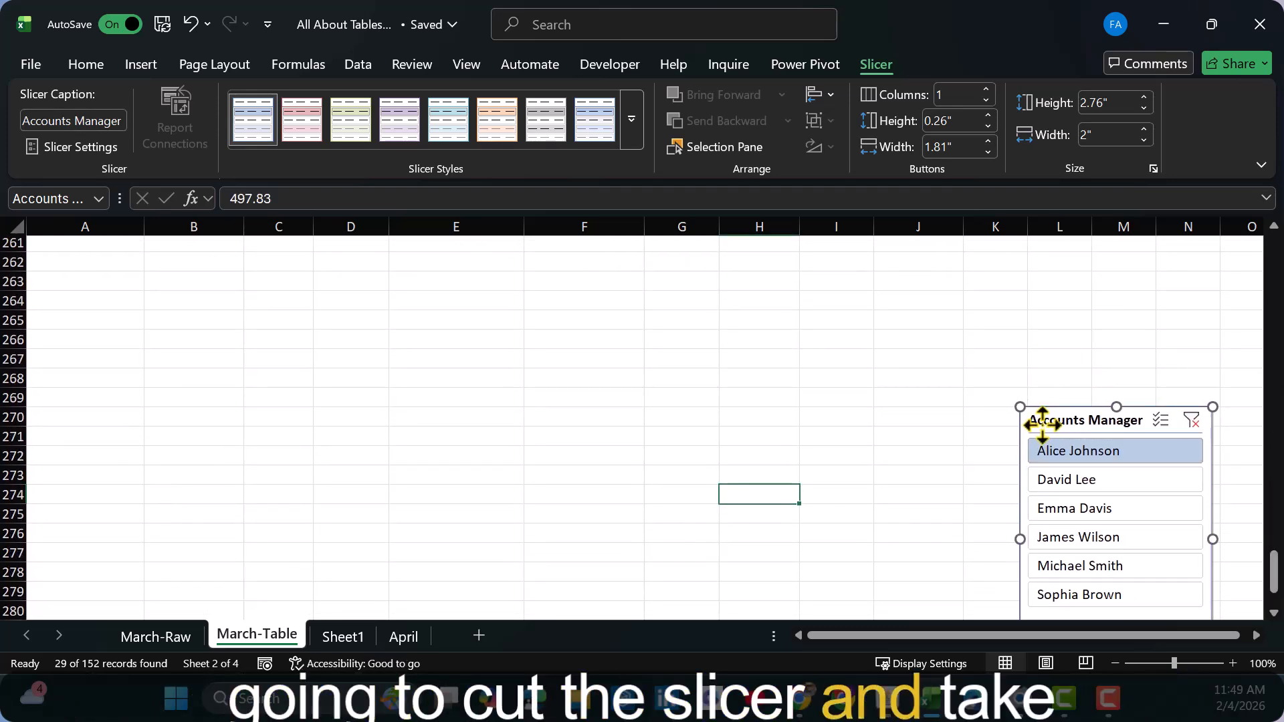
key(ctrl+x)
click(986, 397)
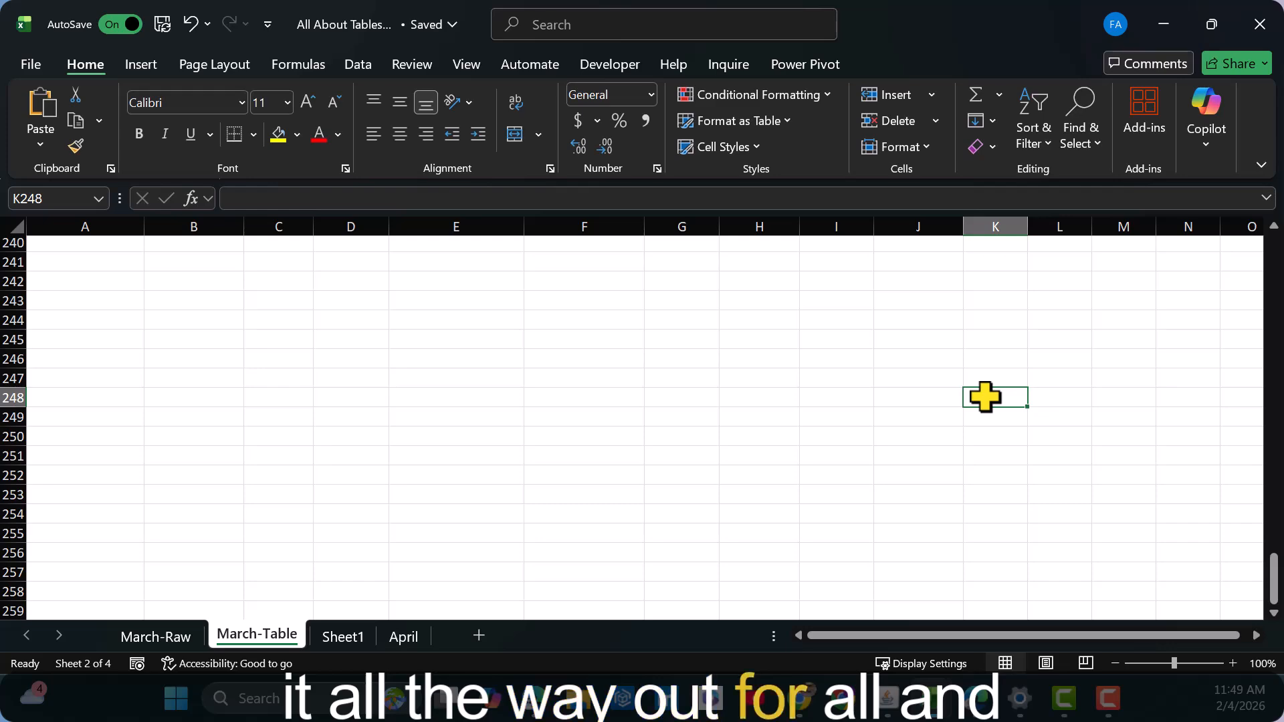
key(ctrl+Up)
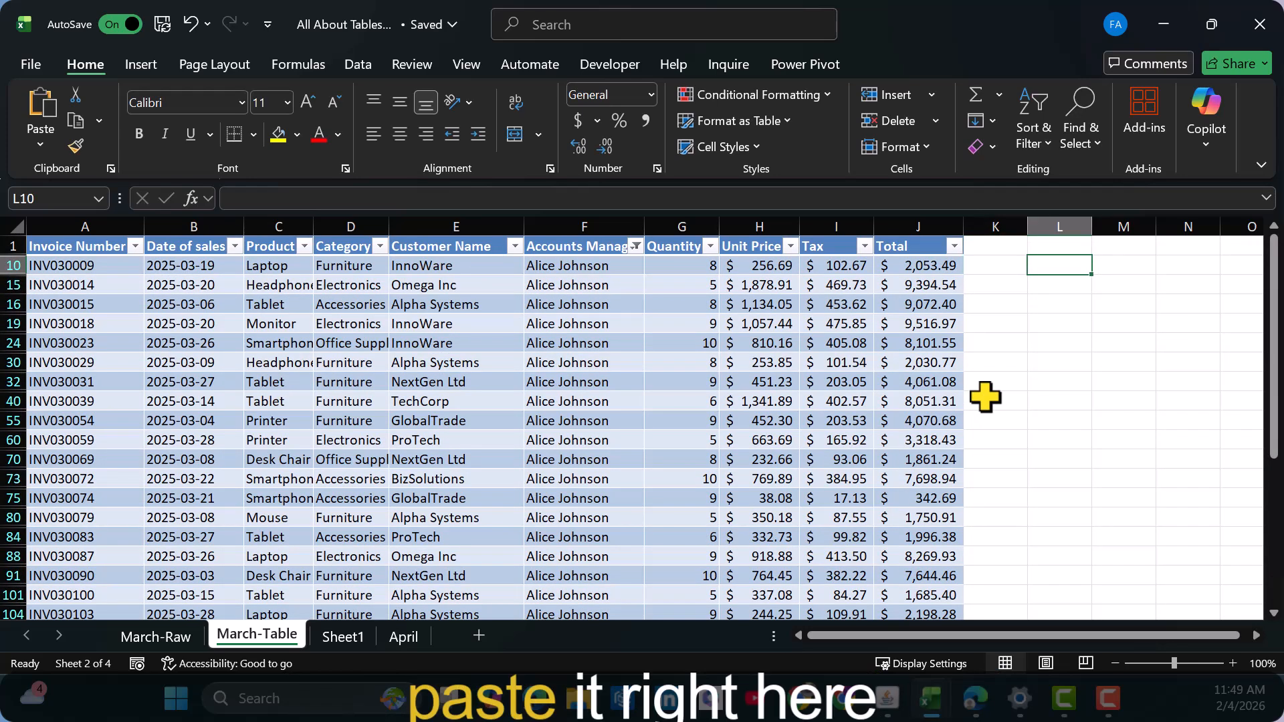
key(ctrl+v)
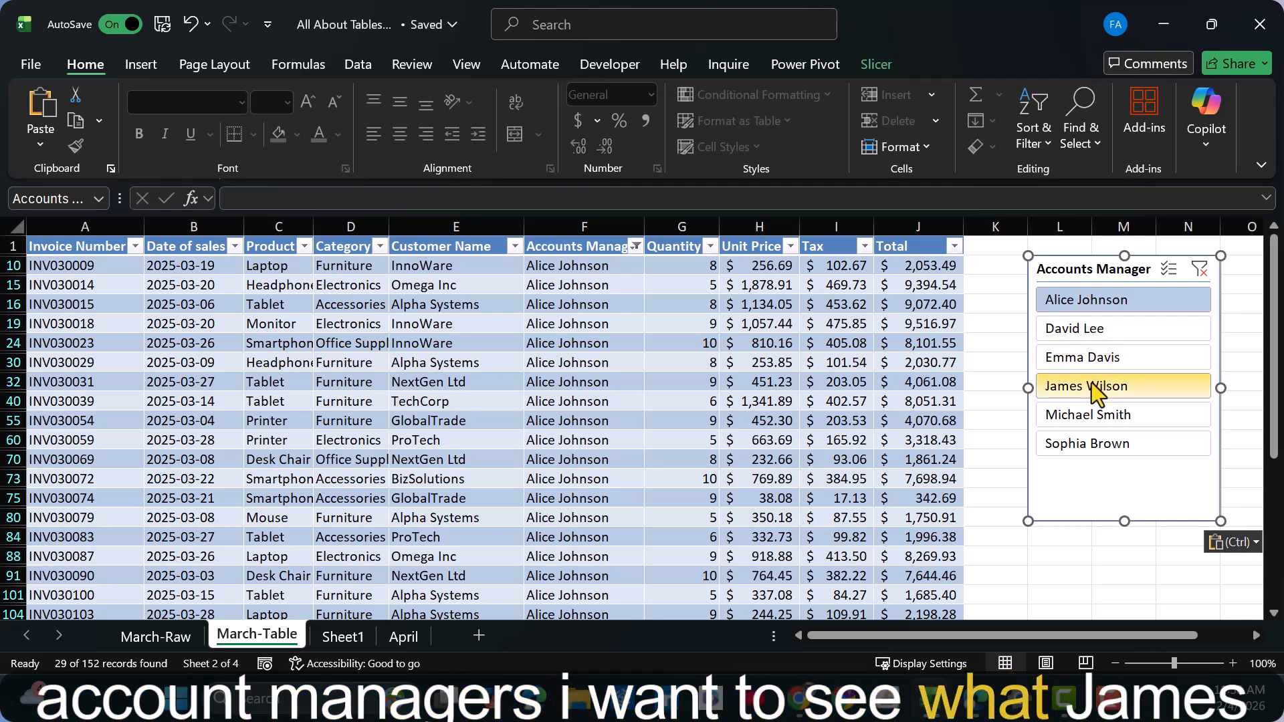
- Filter the table to the fourth accounts manager in the slicer and check that manager's figures in the total row
click(1093, 383)
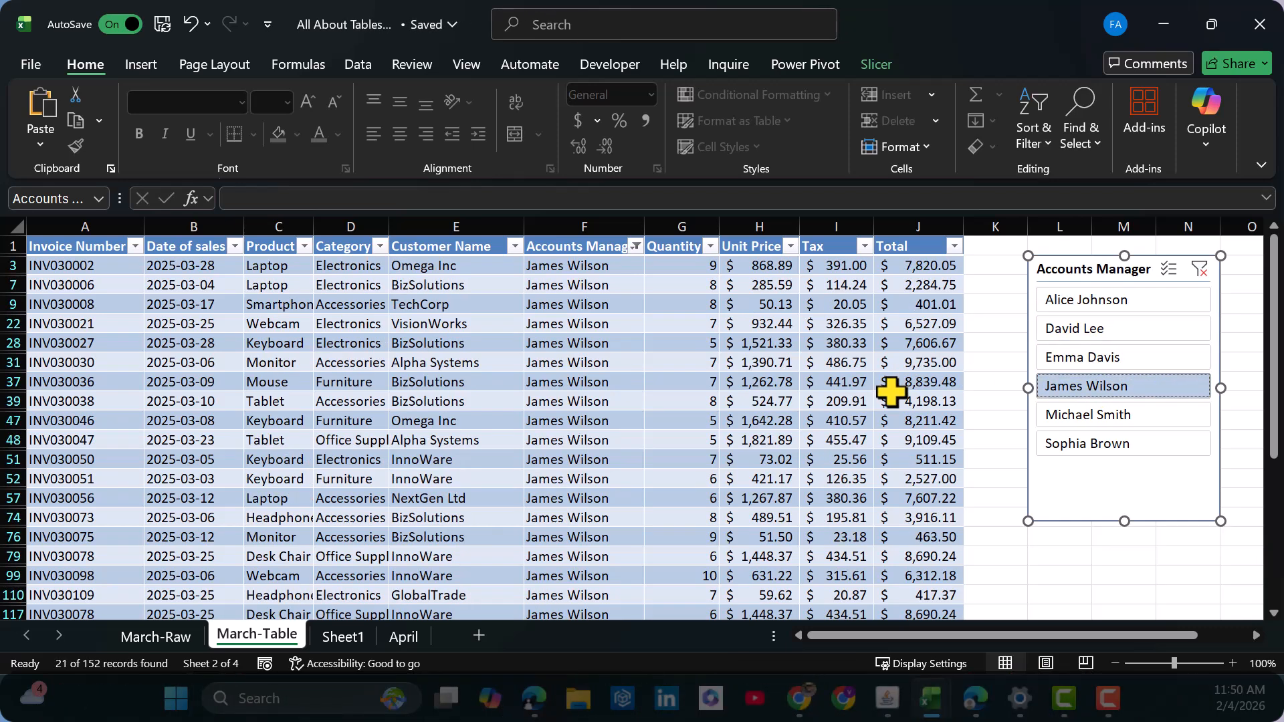
click(998, 405)
scroll(998, 410, down, 5)
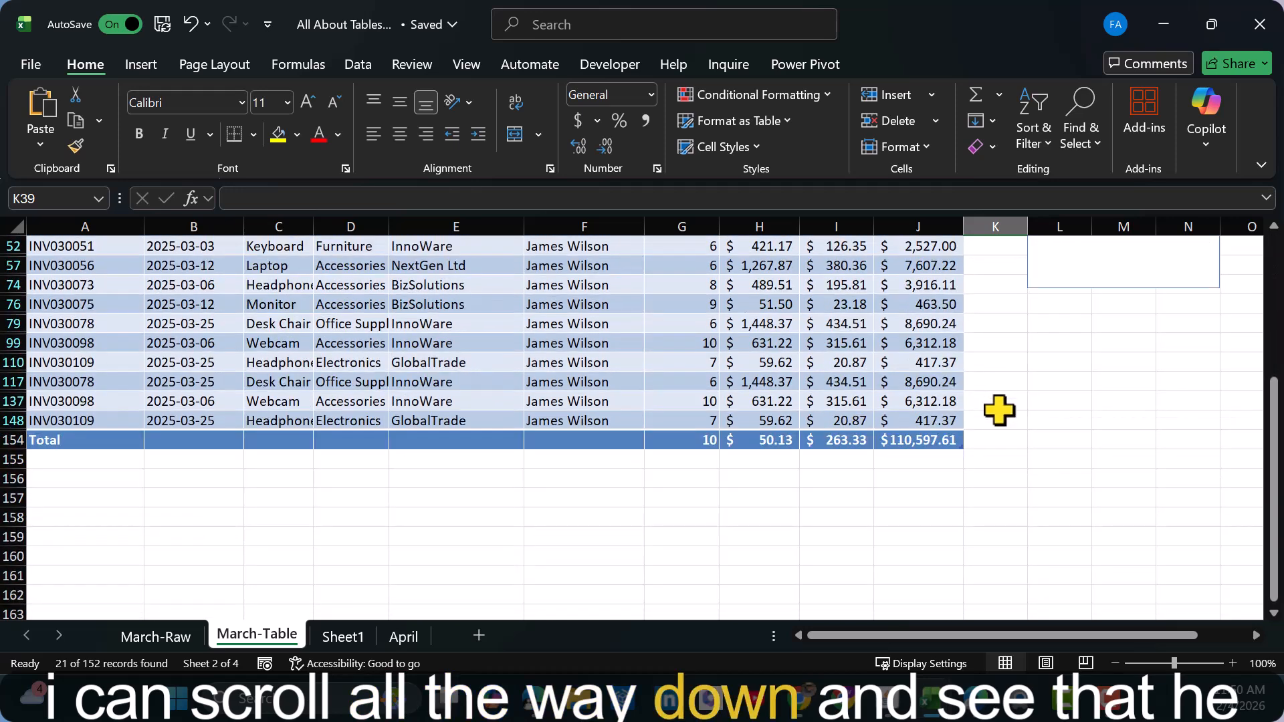
scroll(999, 411, up, 1)
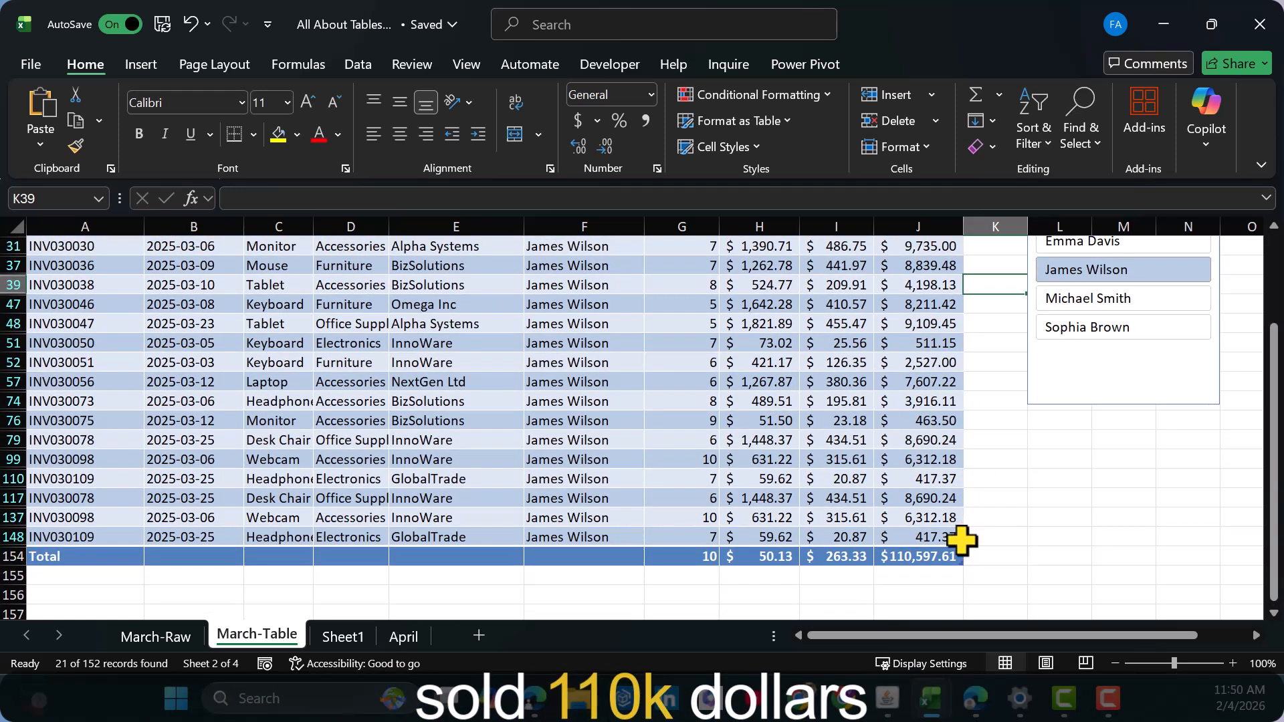
scroll(1179, 278, up, 2)
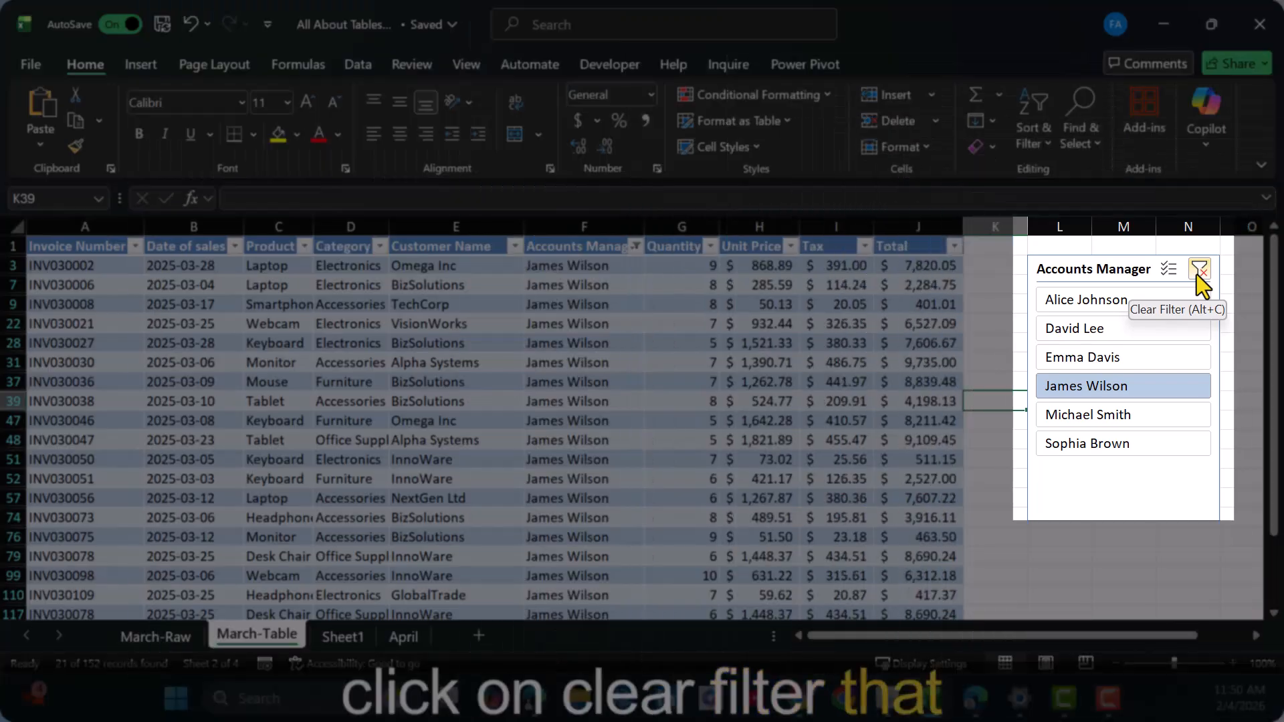
- Clear the Accounts Manager slicer's filter and go through the full table towards its total row
click(1197, 274)
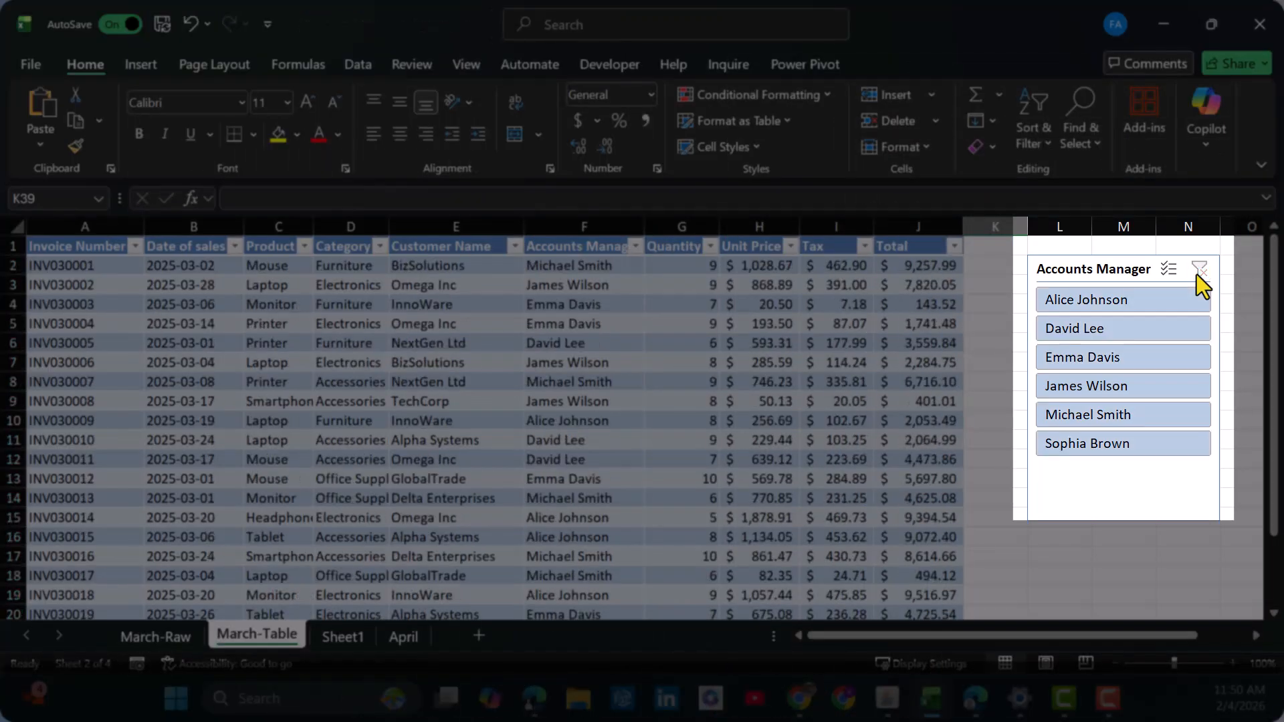
scroll(955, 396, down, 3)
scroll(955, 396, down, 14)
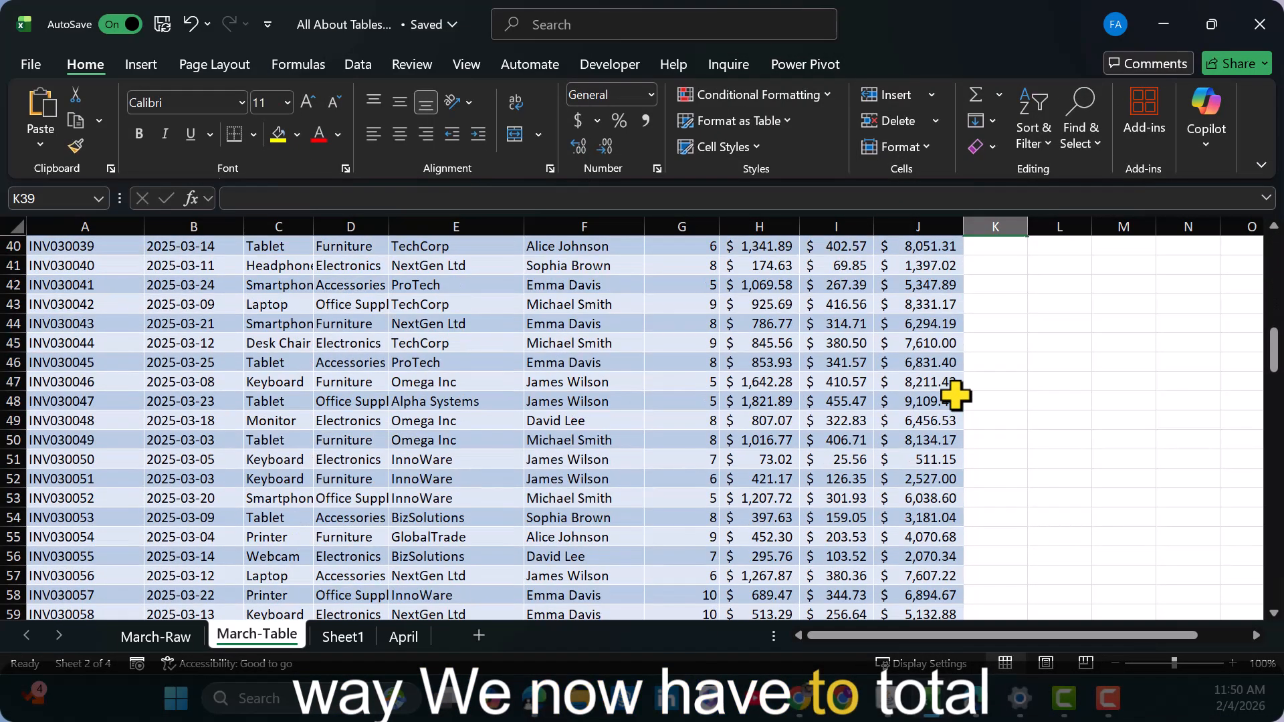
scroll(955, 397, down, 17)
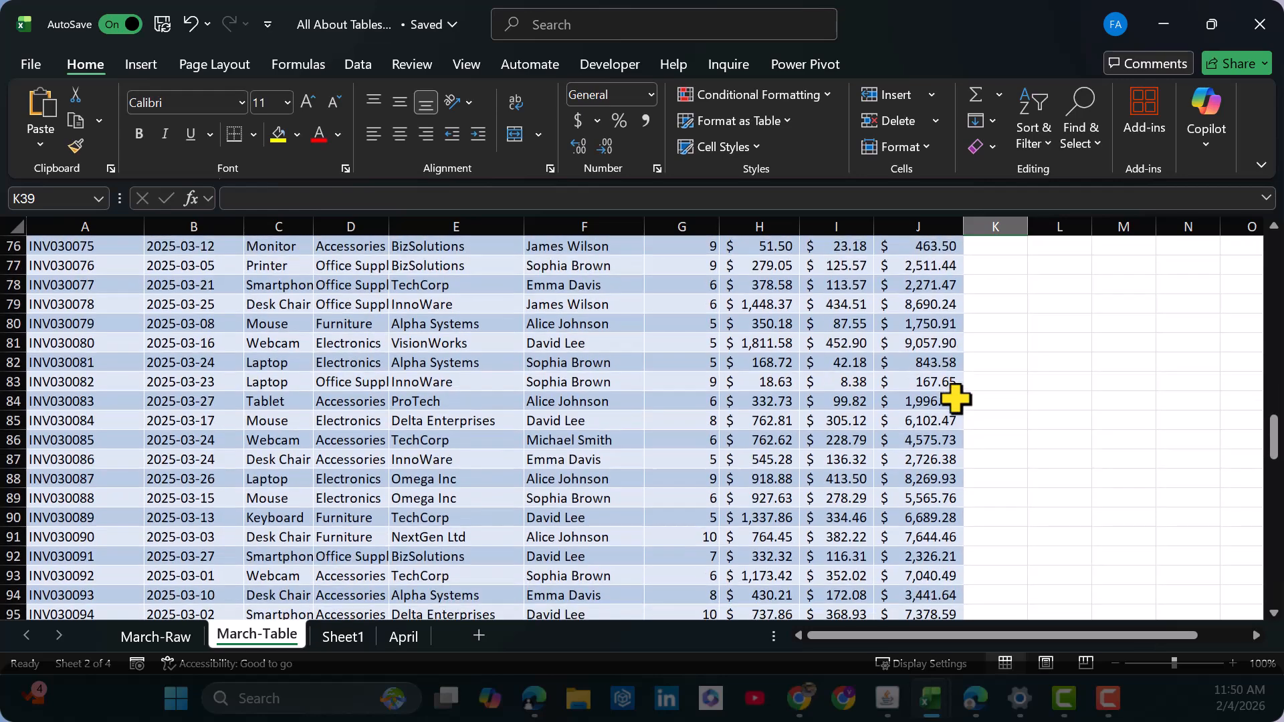
scroll(956, 398, down, 9)
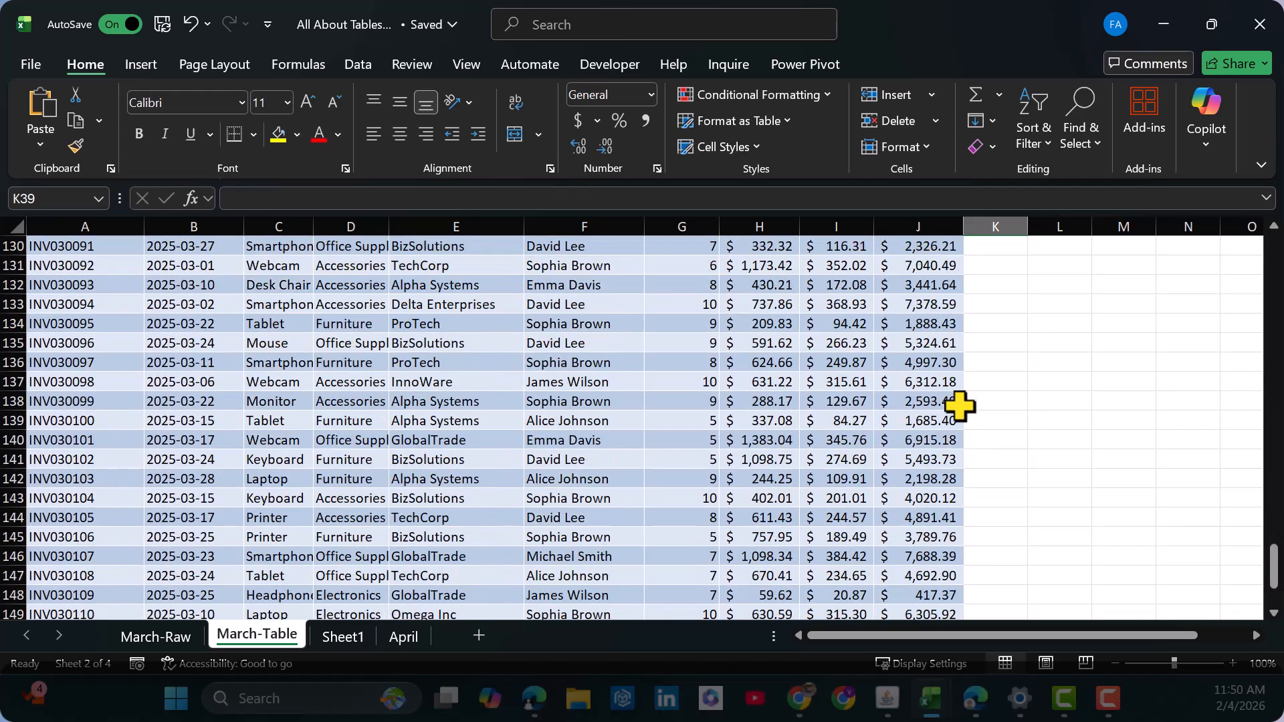
scroll(957, 408, down, 4)
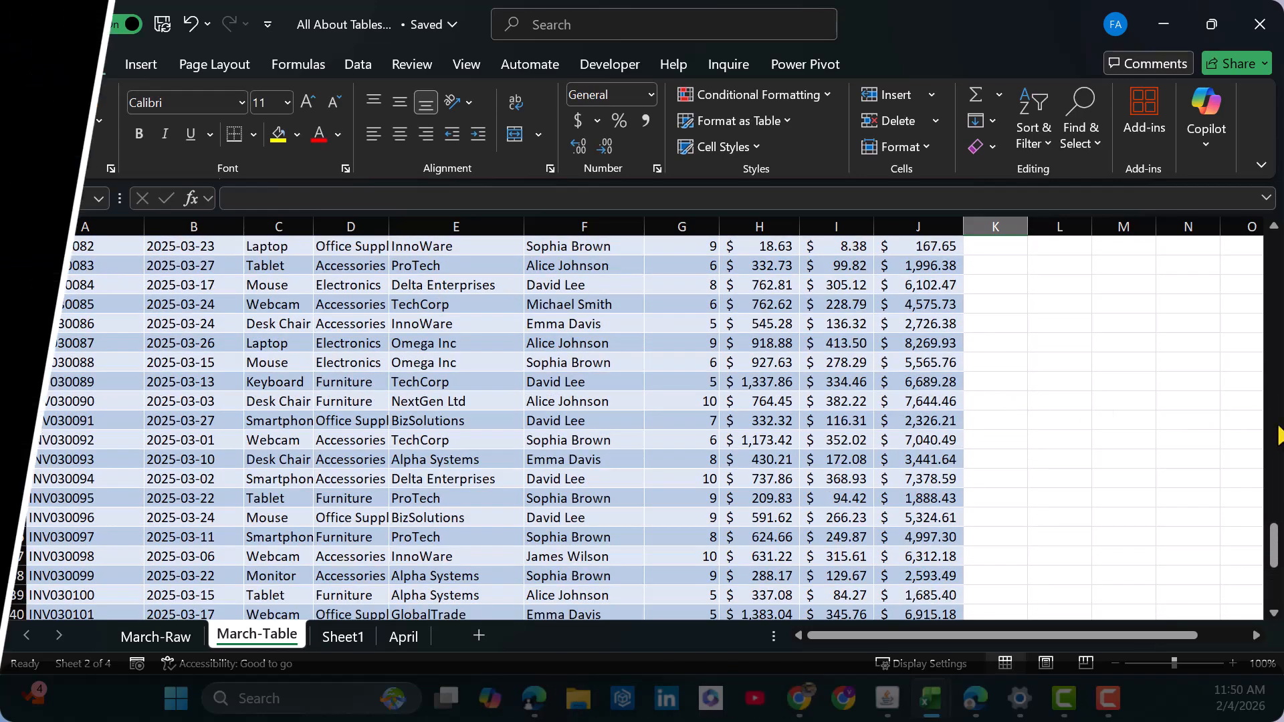